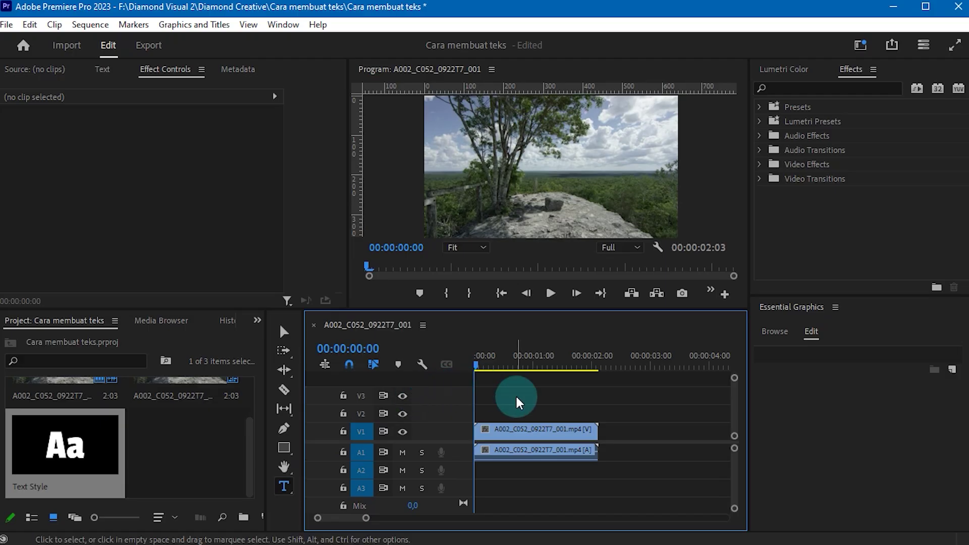
{"action": "left_click", "coordinate": [194, 26]}
{"action": "mouse_move", "coordinate": [225, 55]}
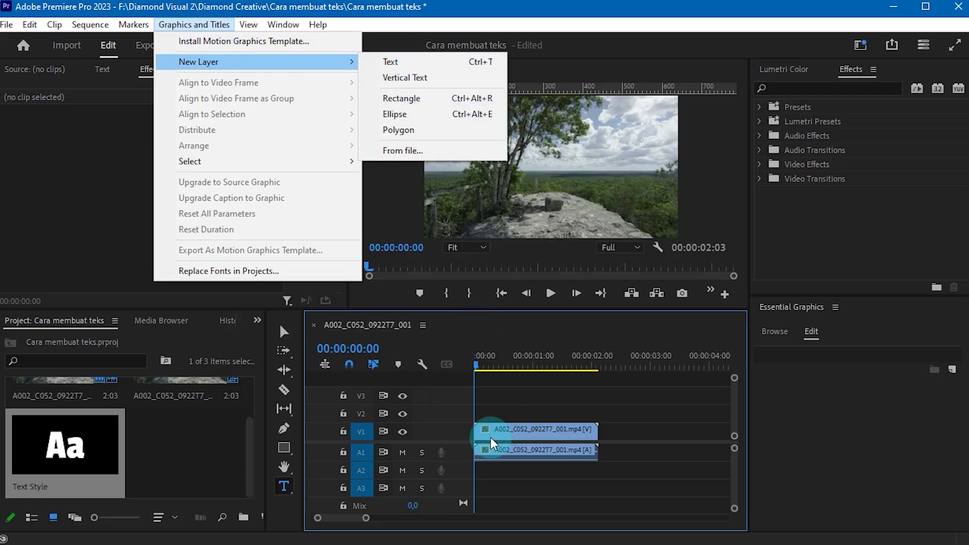
{"action": "left_click", "coordinate": [479, 411]}
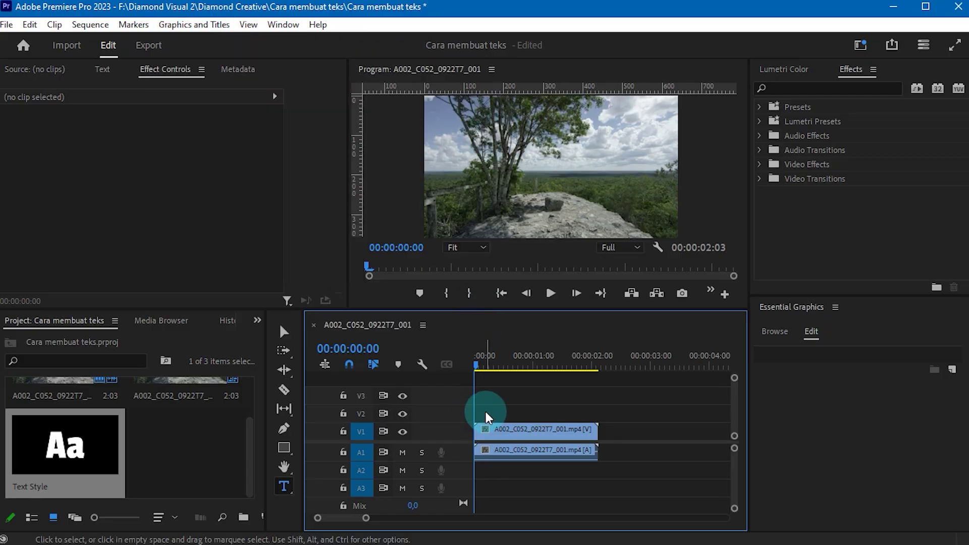
{"action": "key", "text": "ctrl+t"}
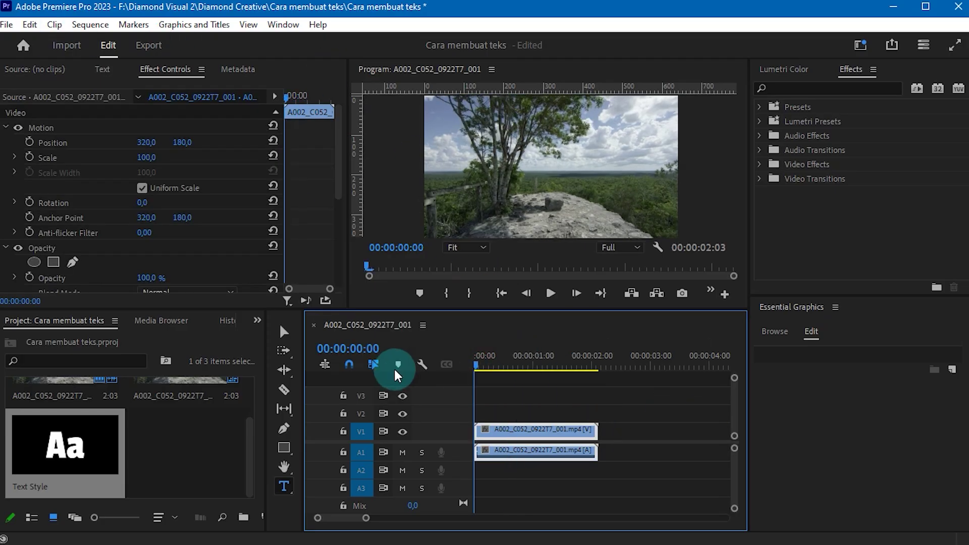
{"action": "left_click", "coordinate": [495, 413]}
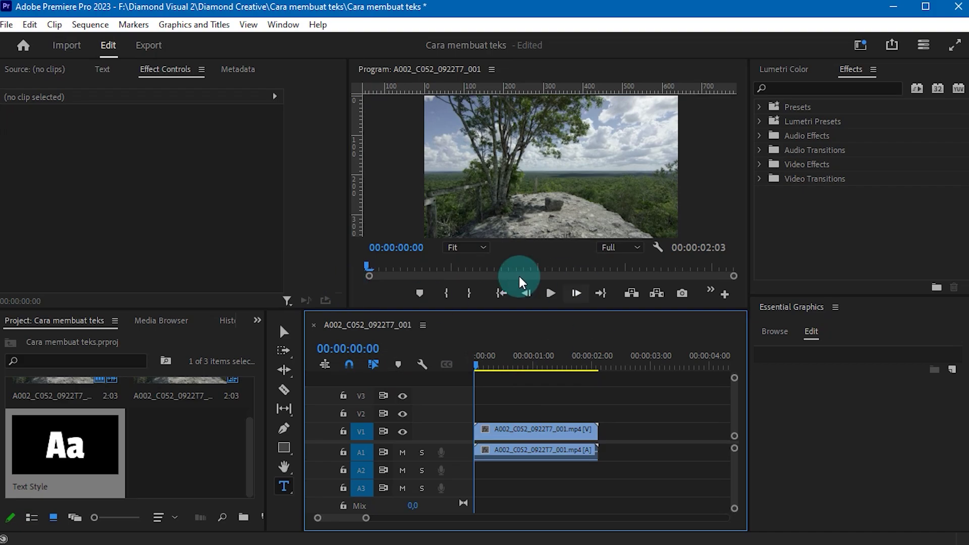
{"action": "left_click_drag", "start_coordinate": [519, 364], "coordinate": [475, 365]}
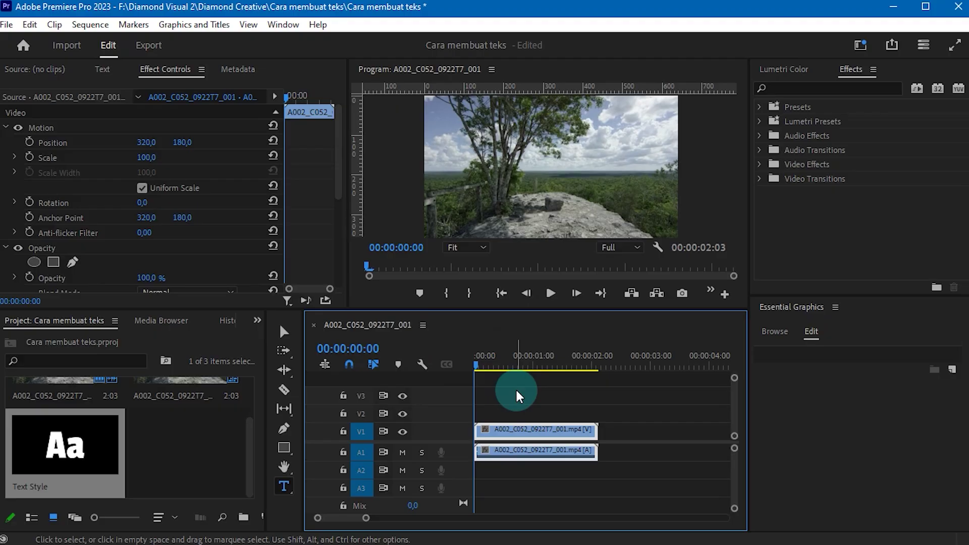
{"action": "left_click", "coordinate": [516, 391]}
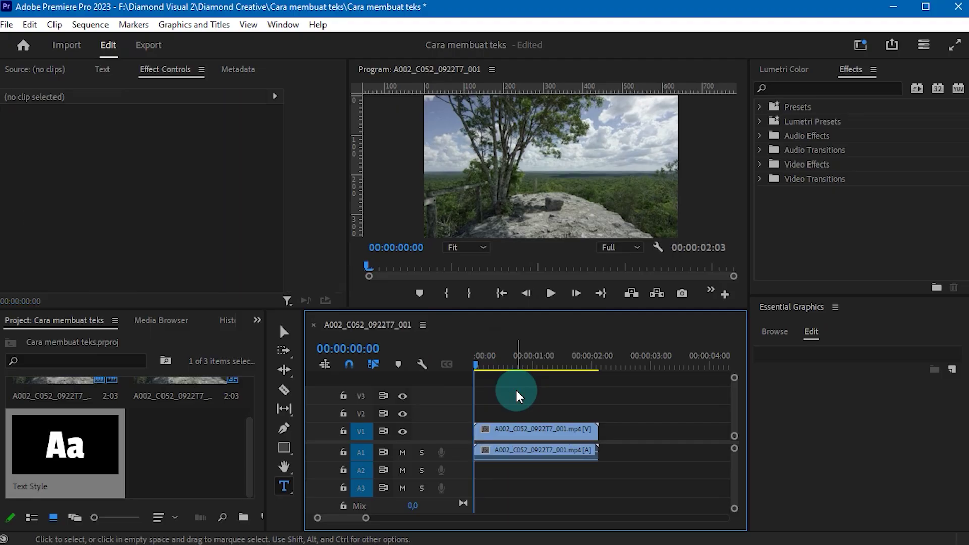
{"action": "left_click", "coordinate": [511, 402]}
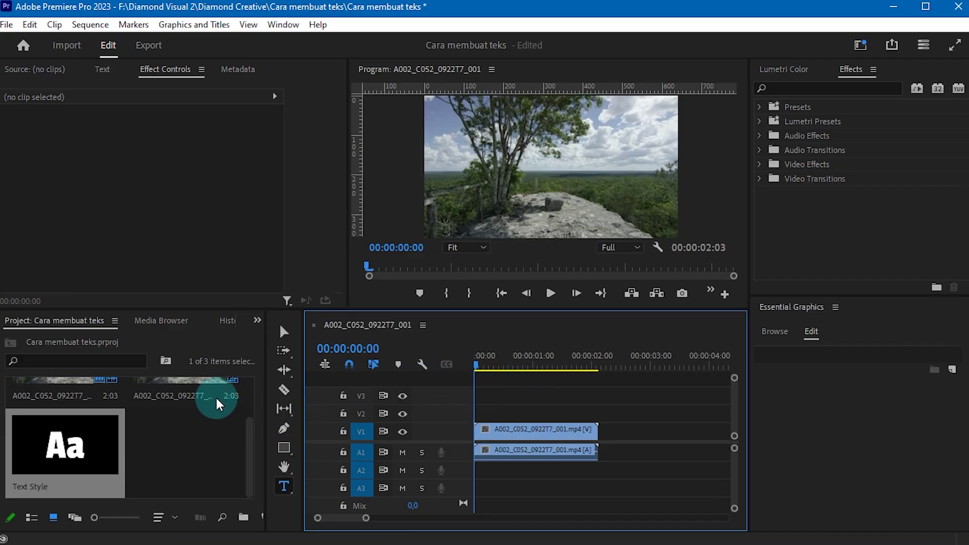
- Move the playhead to 00:00:00:15 and add the text "hello everyone!" over the middle of the video frame
{"action": "left_click", "coordinate": [517, 432]}
{"action": "left_click_drag", "start_coordinate": [488, 358], "coordinate": [511, 359]}
{"action": "left_click", "coordinate": [495, 403]}
{"action": "left_click", "coordinate": [536, 432]}
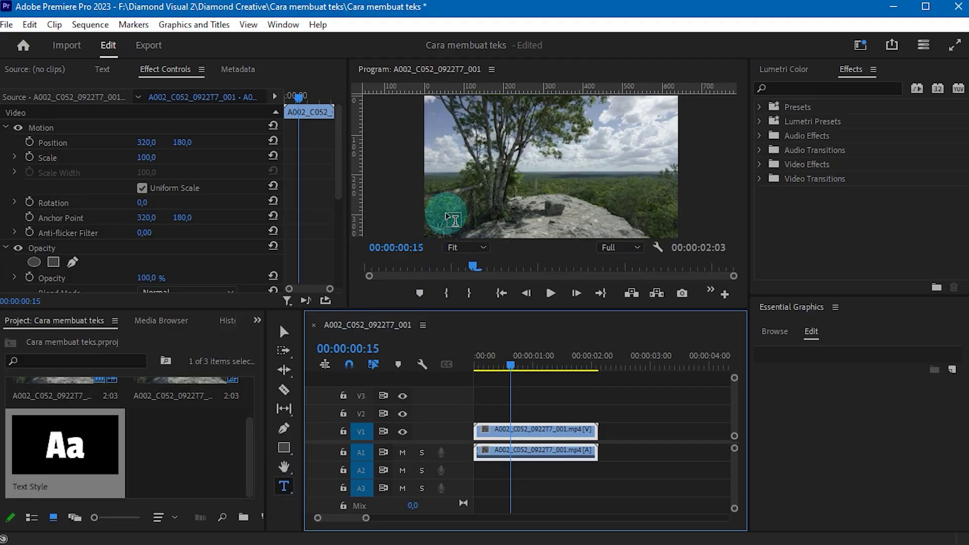
{"action": "left_click", "coordinate": [479, 174]}
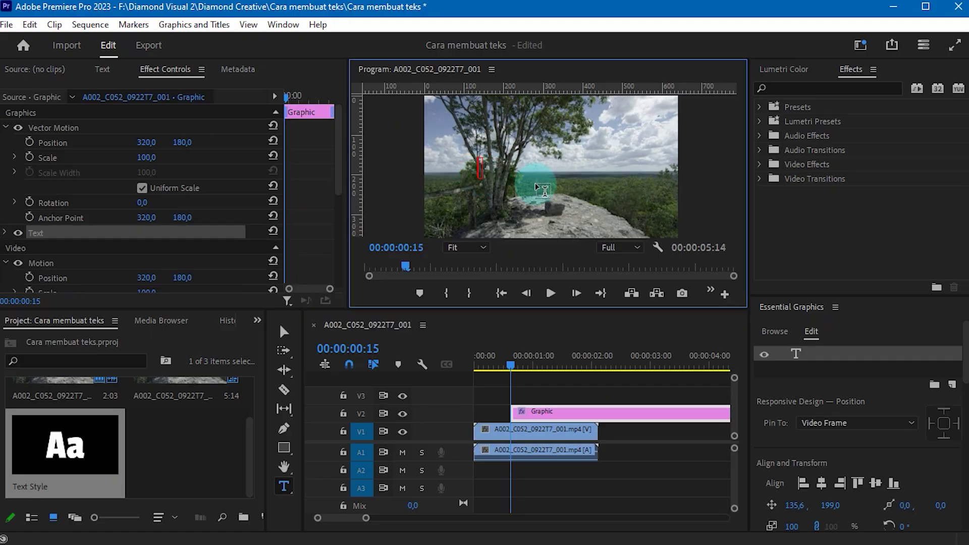
{"action": "type", "text": "hello everyone!"}
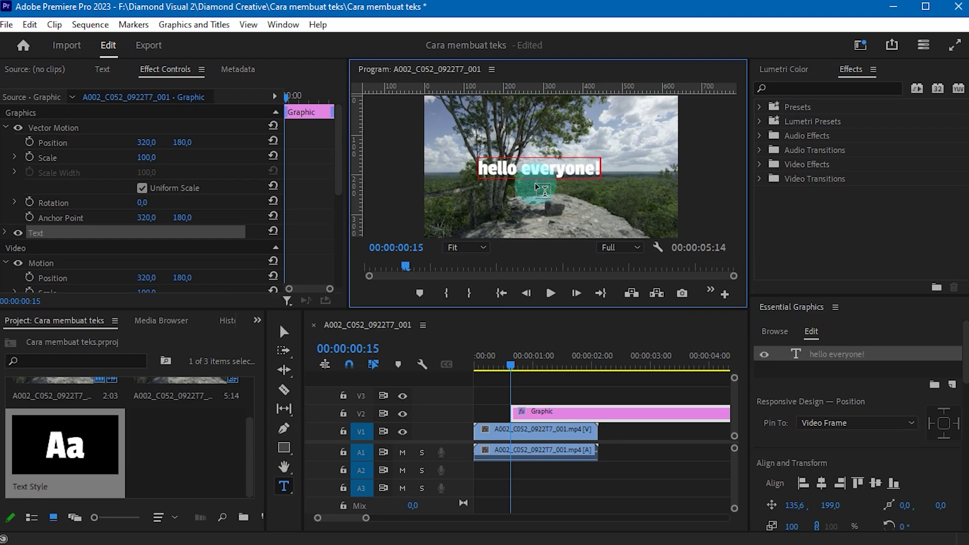
- Return the playhead to the sequence start and delete the "hello everyone!" graphic from track V2
{"action": "left_click", "coordinate": [548, 170]}
{"action": "left_click", "coordinate": [576, 170]}
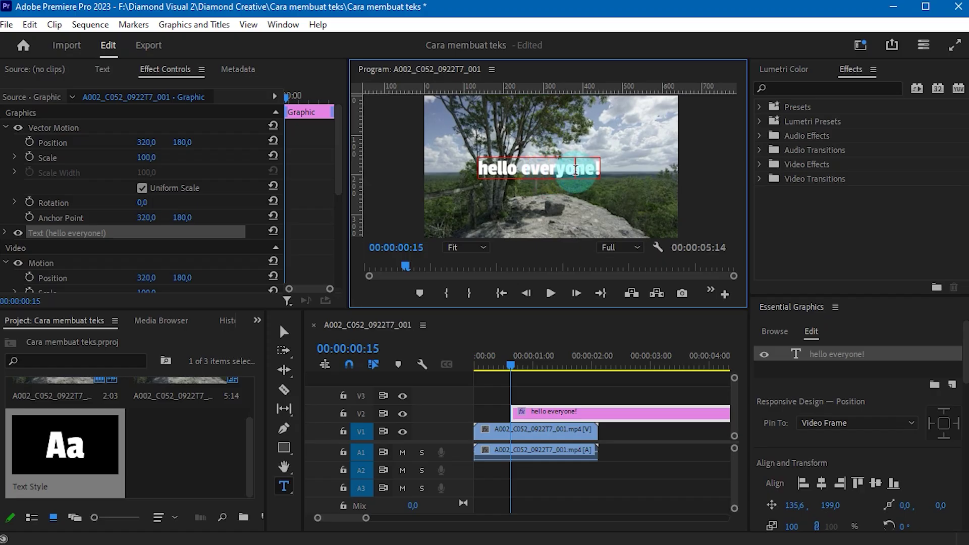
{"action": "key", "text": "ctrl+a"}
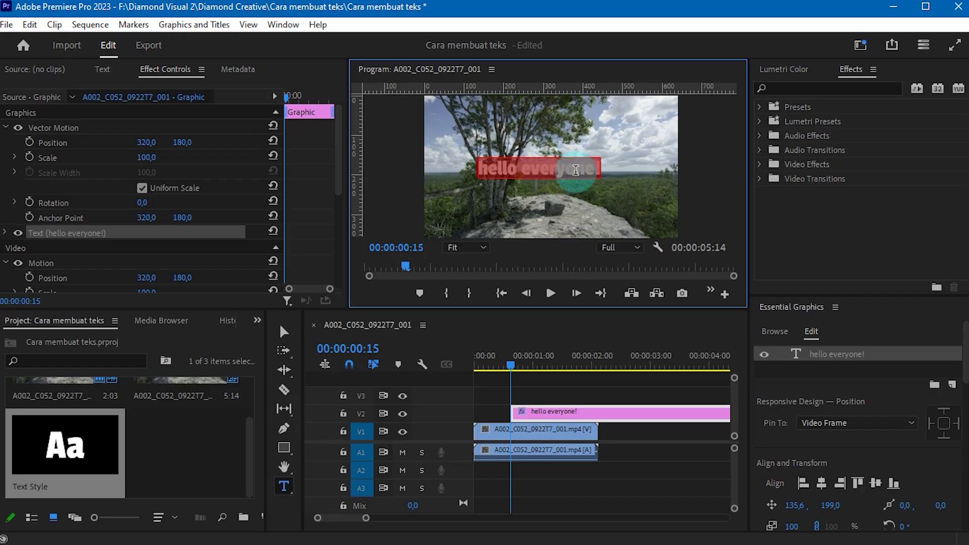
{"action": "left_click", "coordinate": [576, 170]}
{"action": "left_click_drag", "start_coordinate": [498, 353], "coordinate": [443, 368]}
{"action": "left_click", "coordinate": [559, 418]}
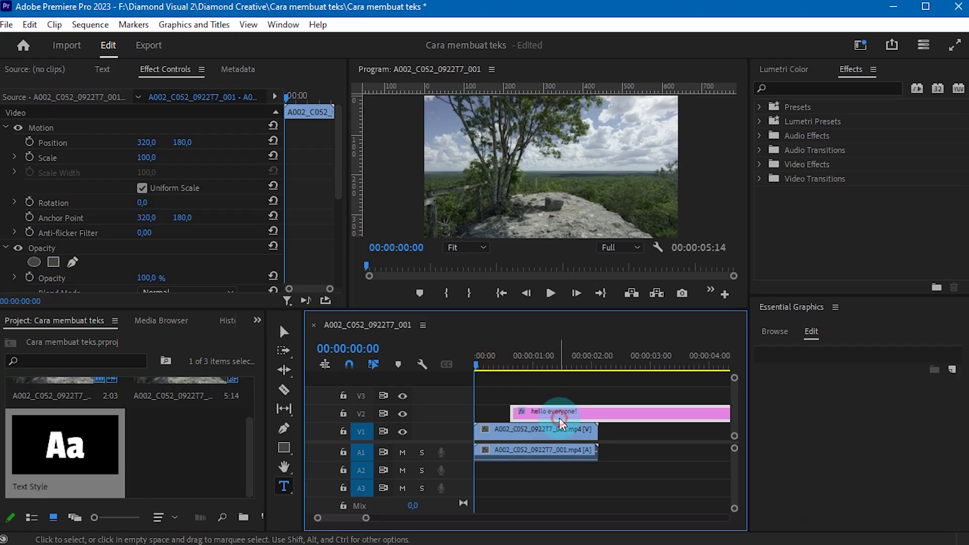
{"action": "key", "text": "Delete"}
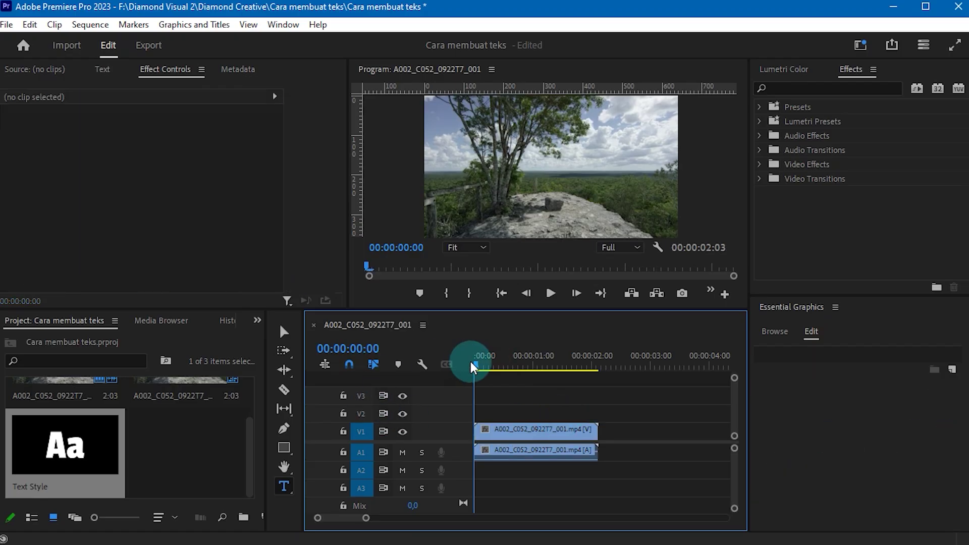
- Add a new horizontal text layer at the start of the sequence, 00:00:00:00
{"action": "left_click_drag", "start_coordinate": [487, 360], "coordinate": [432, 368]}
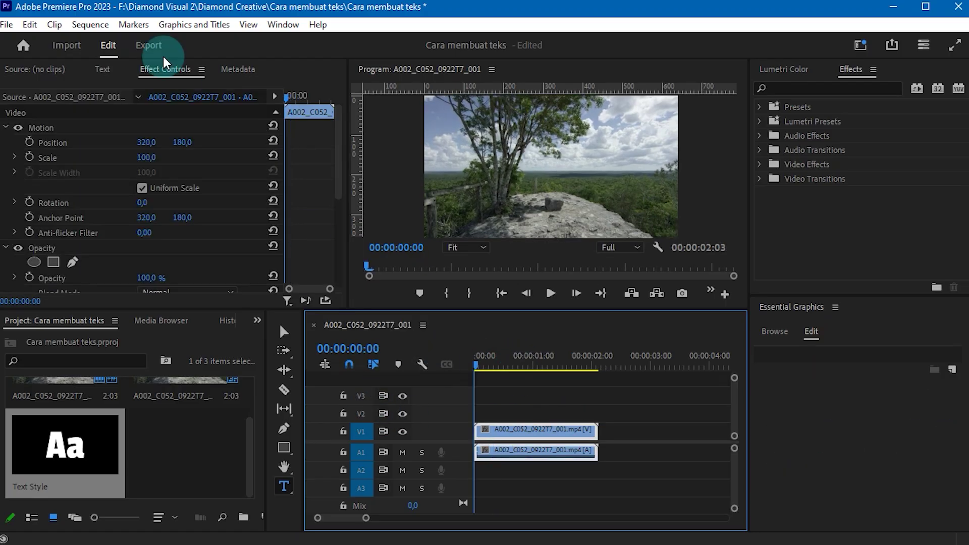
{"action": "left_click", "coordinate": [180, 30]}
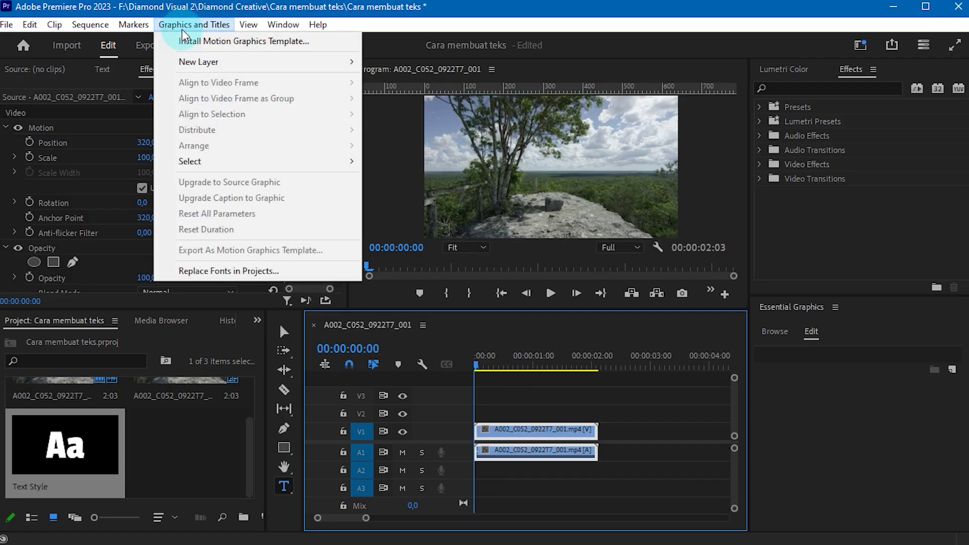
{"action": "mouse_move", "coordinate": [342, 62]}
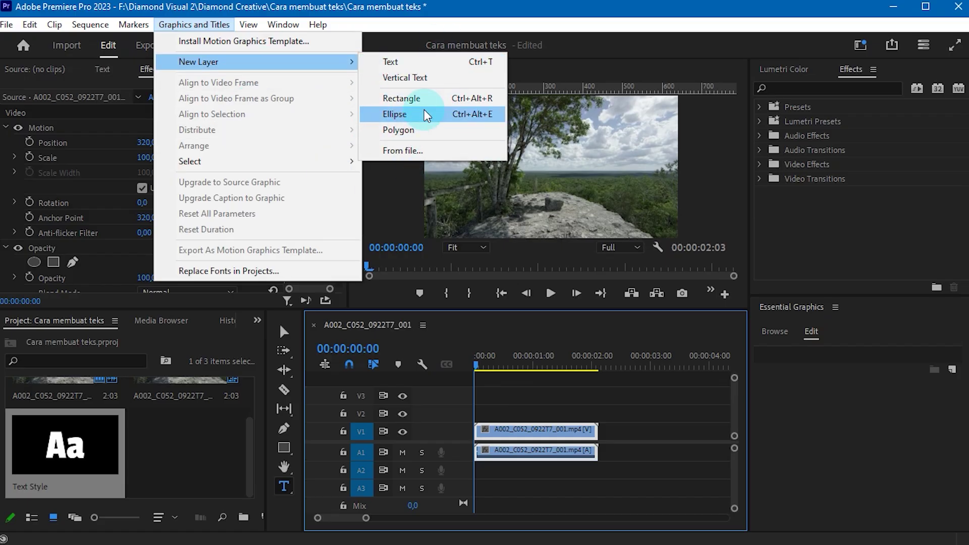
{"action": "left_click", "coordinate": [443, 65]}
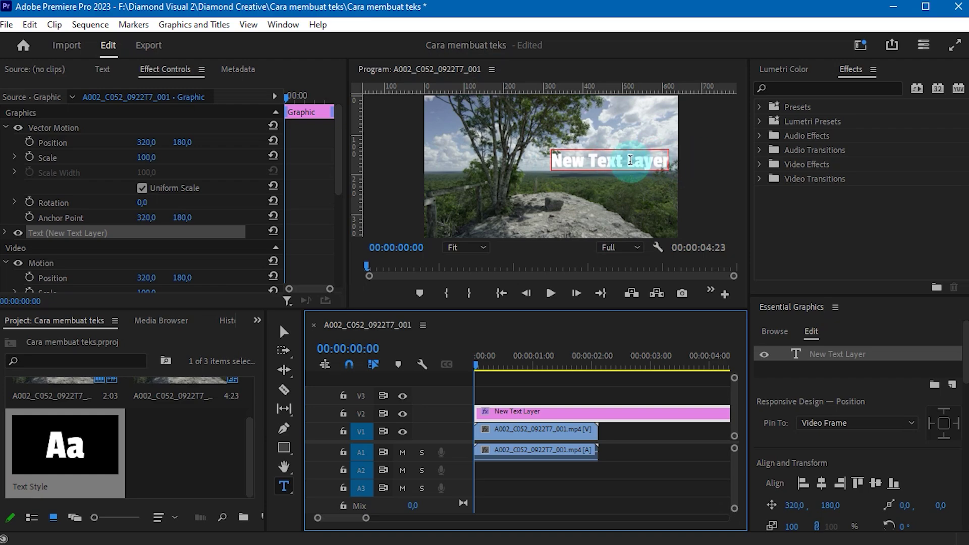
- Replace the new layer's placeholder text with "hello everyone!"
{"action": "left_click", "coordinate": [598, 161]}
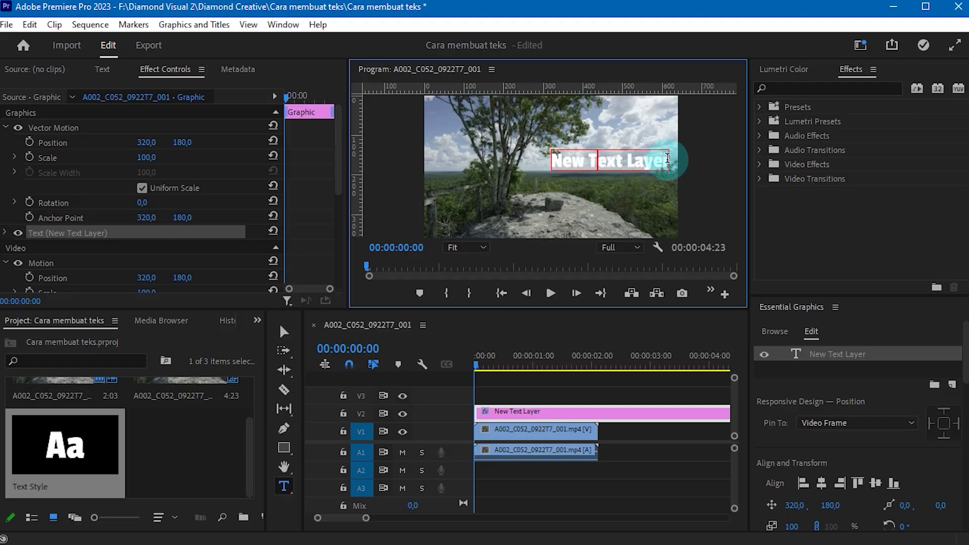
{"action": "left_click_drag", "start_coordinate": [666, 163], "coordinate": [499, 170]}
{"action": "type", "text": "hjhhh"}
{"action": "key", "text": "BackSpace"}
{"action": "key", "text": "BackSpace"}
{"action": "key", "text": "BackSpace"}
{"action": "key", "text": "BackSpace"}
{"action": "key", "text": "BackSpace"}
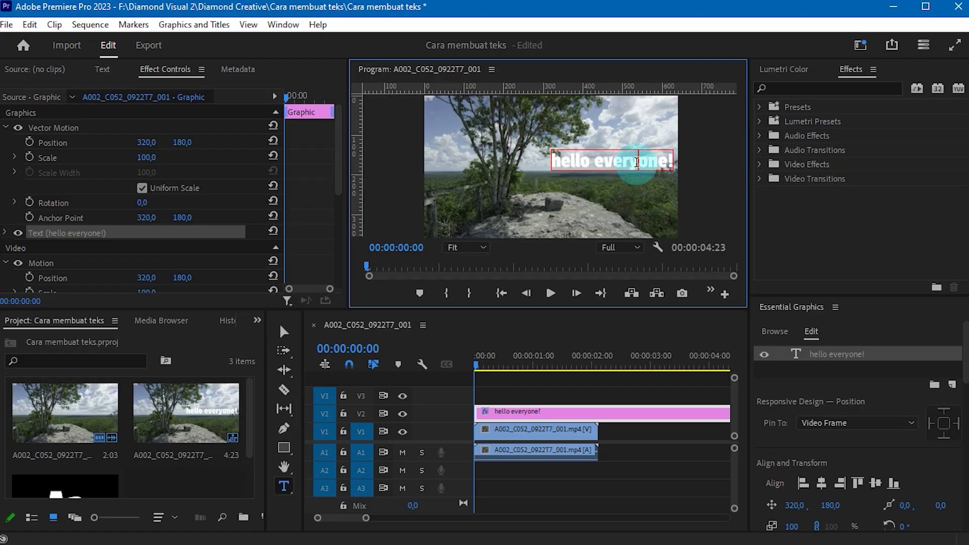
{"action": "left_click", "coordinate": [586, 169]}
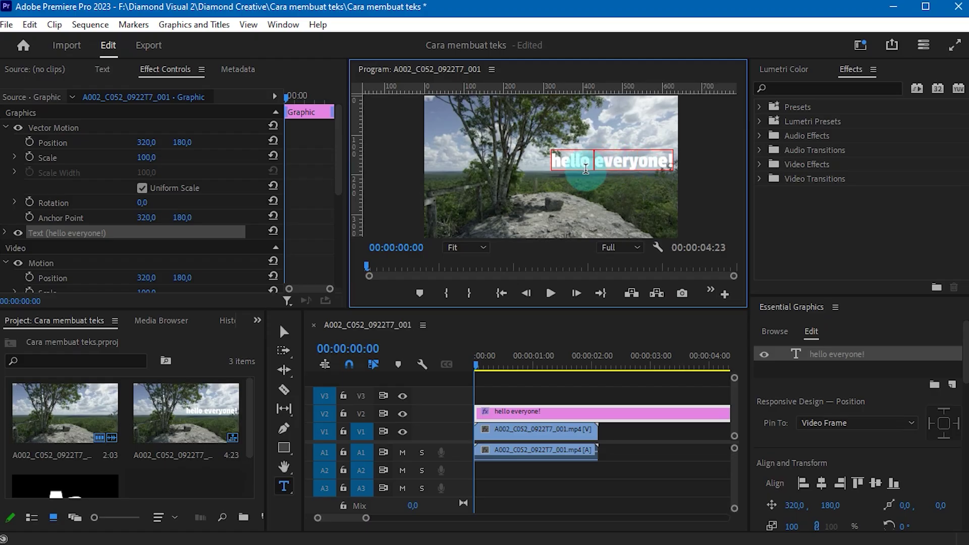
{"action": "left_click", "coordinate": [619, 163]}
{"action": "left_click", "coordinate": [619, 162]}
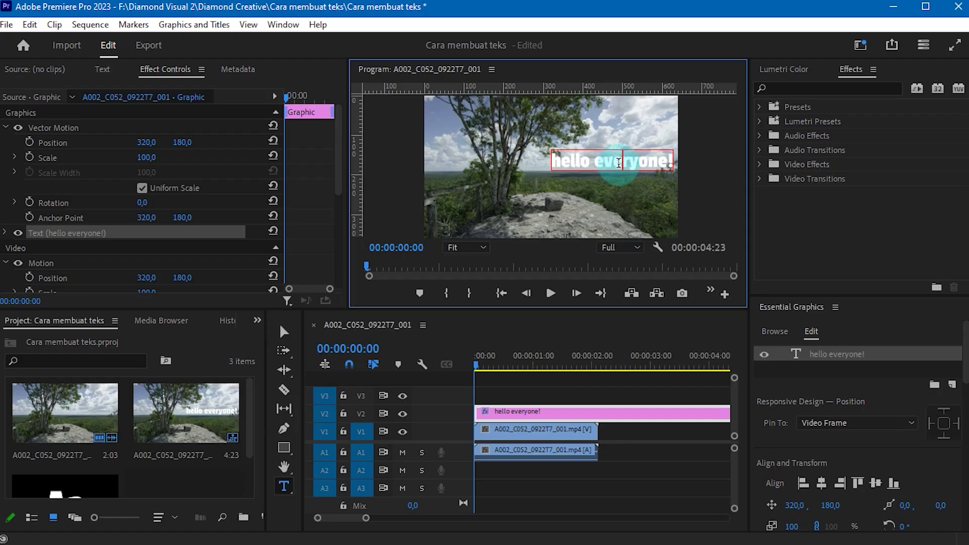
- Expand the text layer's effect properties and review its source text, appearance and transform settings
{"action": "left_click", "coordinate": [280, 80]}
{"action": "left_click", "coordinate": [166, 69]}
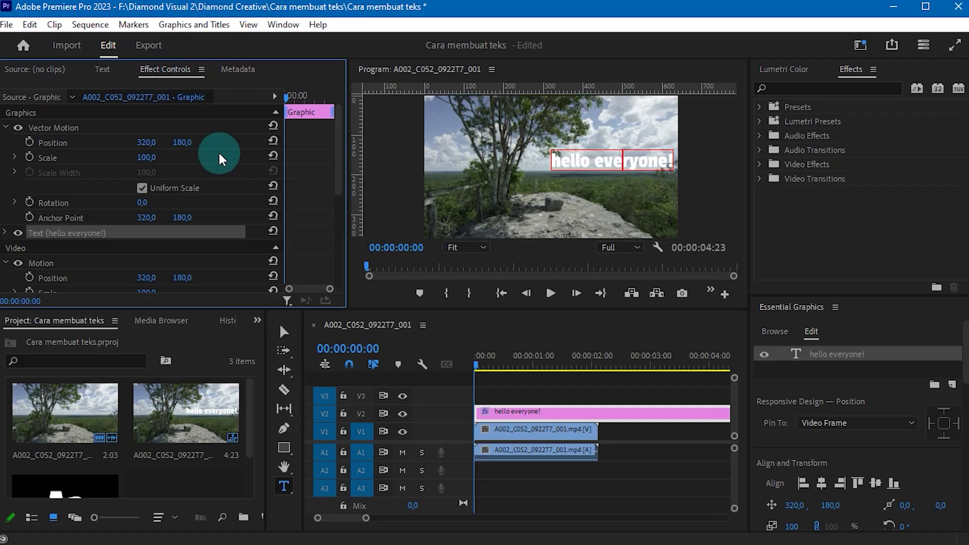
{"action": "scroll", "coordinate": [64, 172], "scroll_direction": "down", "scroll_amount": 3}
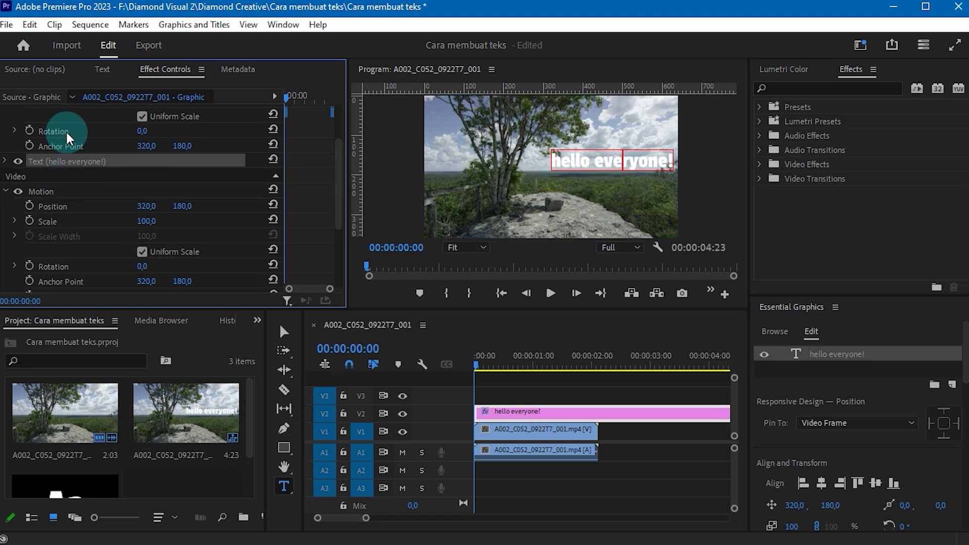
{"action": "left_click", "coordinate": [4, 161]}
{"action": "scroll", "coordinate": [162, 178], "scroll_direction": "down", "scroll_amount": 3}
{"action": "scroll", "coordinate": [162, 177], "scroll_direction": "down", "scroll_amount": 5}
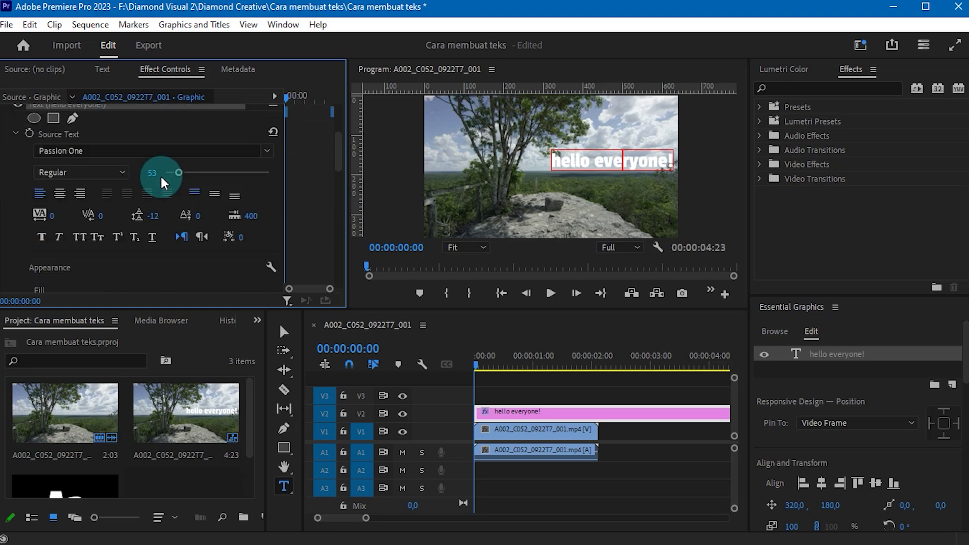
{"action": "scroll", "coordinate": [160, 183], "scroll_direction": "up", "scroll_amount": 10}
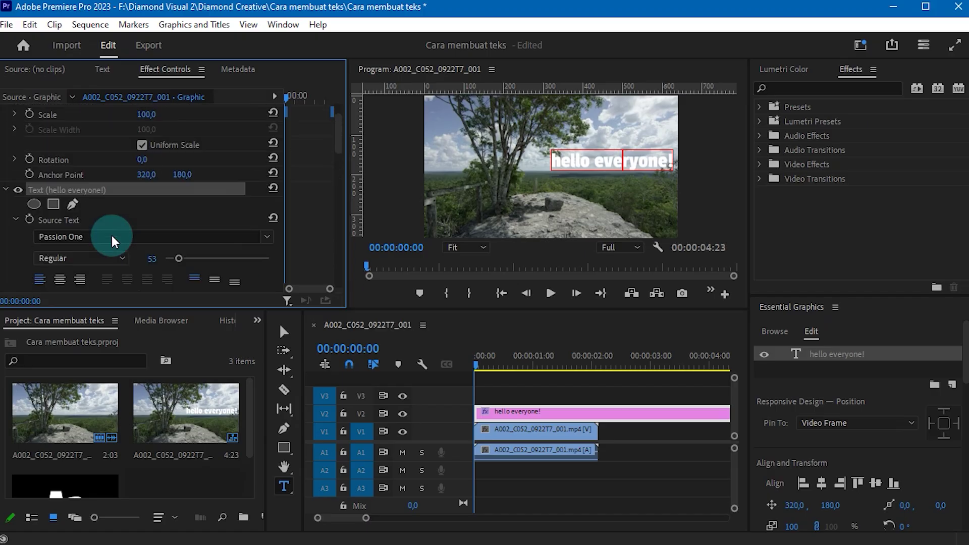
{"action": "scroll", "coordinate": [111, 235], "scroll_direction": "down", "scroll_amount": 12}
{"action": "scroll", "coordinate": [114, 234], "scroll_direction": "up", "scroll_amount": 3}
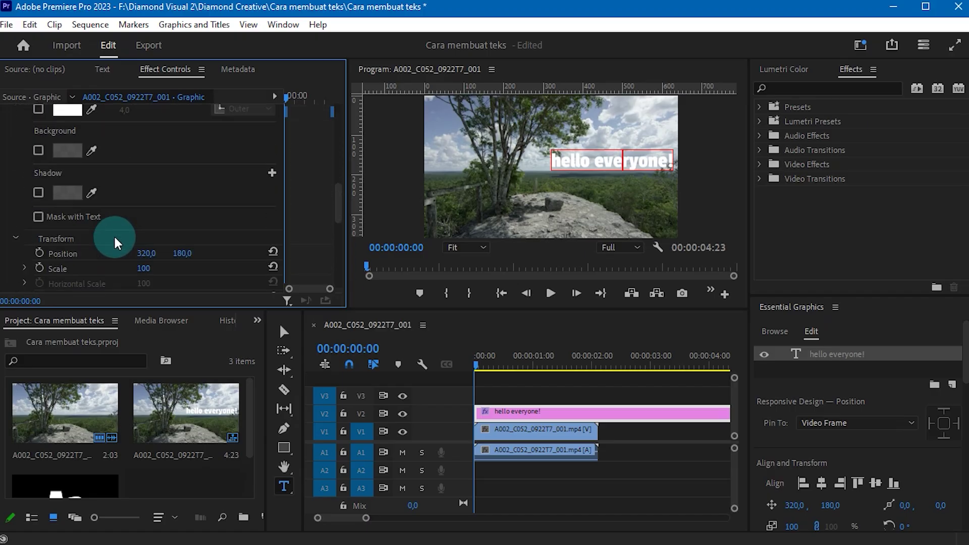
{"action": "scroll", "coordinate": [151, 211], "scroll_direction": "up", "scroll_amount": 9}
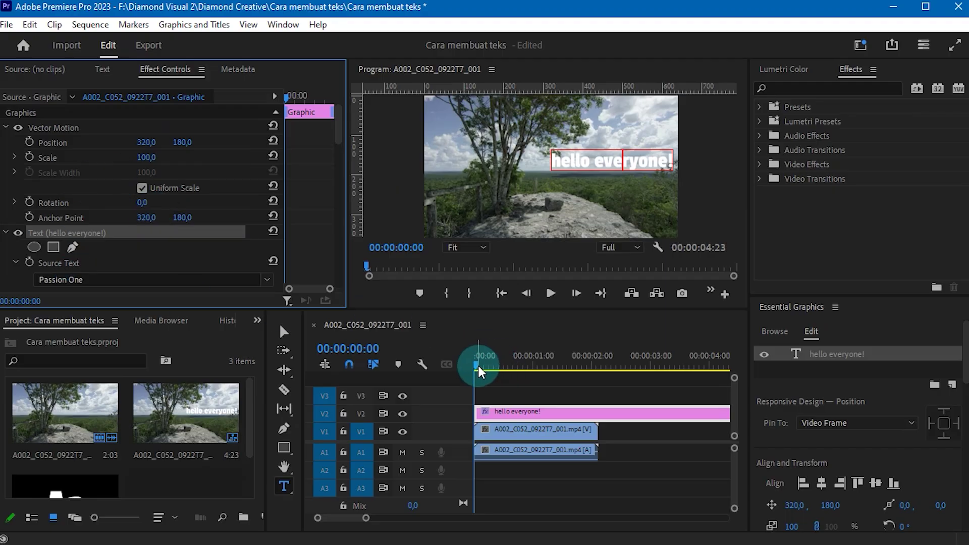
- Examine the text graphic's essential properties, covering responsive design, alignment, styles, font formatting, fill, stroke, background and shadow
{"action": "left_click", "coordinate": [790, 307]}
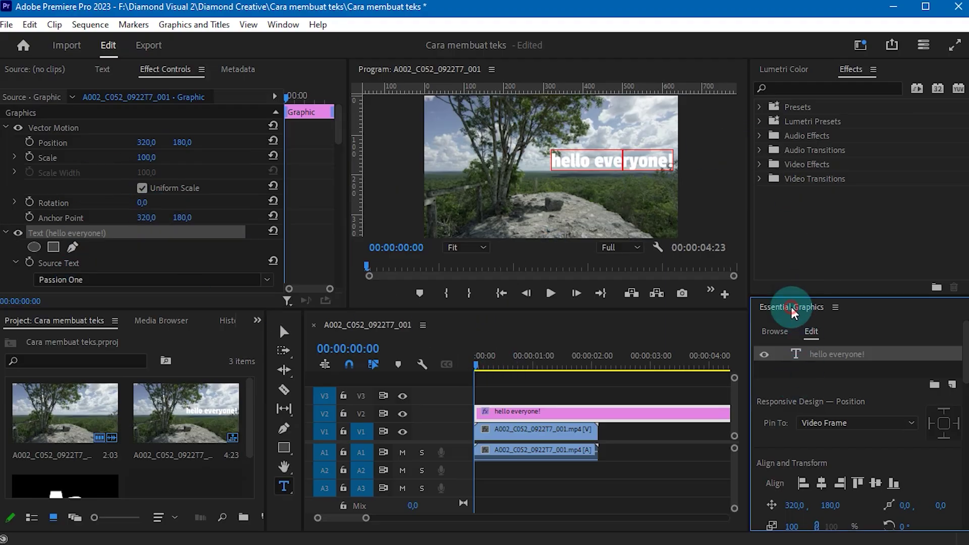
{"action": "left_click_drag", "start_coordinate": [965, 355], "coordinate": [965, 443]}
{"action": "scroll", "coordinate": [866, 468], "scroll_direction": "down", "scroll_amount": 3}
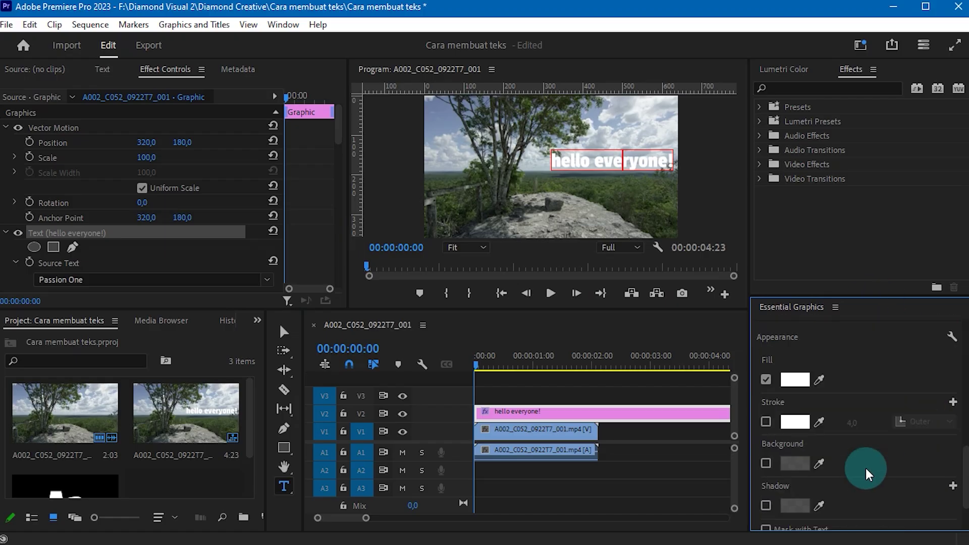
{"action": "scroll", "coordinate": [901, 470], "scroll_direction": "up", "scroll_amount": 5}
{"action": "scroll", "coordinate": [902, 470], "scroll_direction": "up", "scroll_amount": 5}
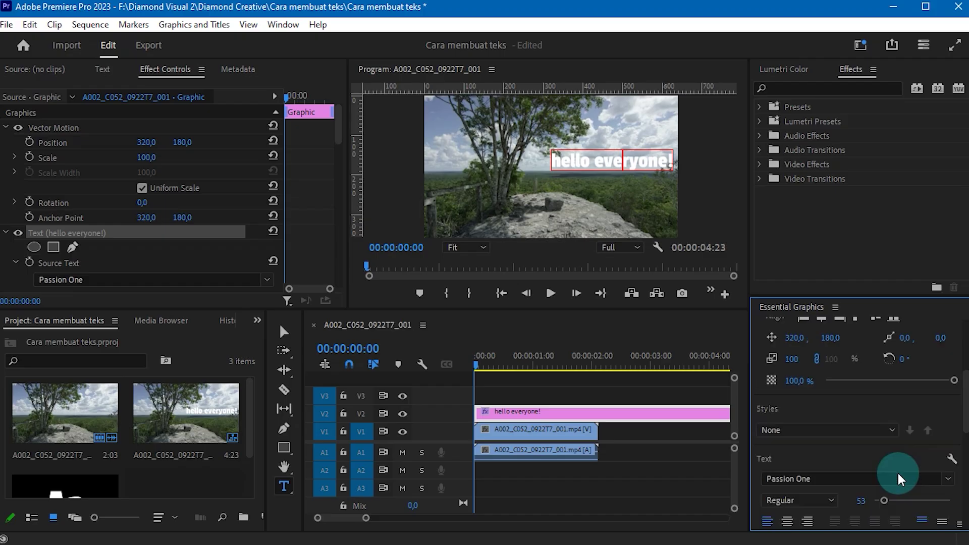
{"action": "left_click", "coordinate": [536, 414]}
{"action": "left_click_drag", "start_coordinate": [491, 358], "coordinate": [455, 373]}
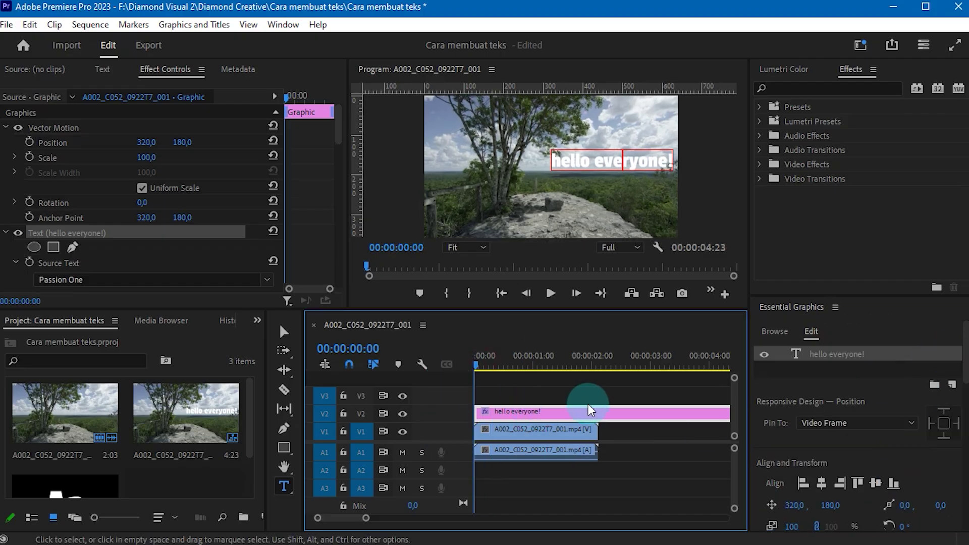
{"action": "scroll", "coordinate": [879, 388], "scroll_direction": "down", "scroll_amount": 3}
{"action": "scroll", "coordinate": [865, 390], "scroll_direction": "up", "scroll_amount": 3}
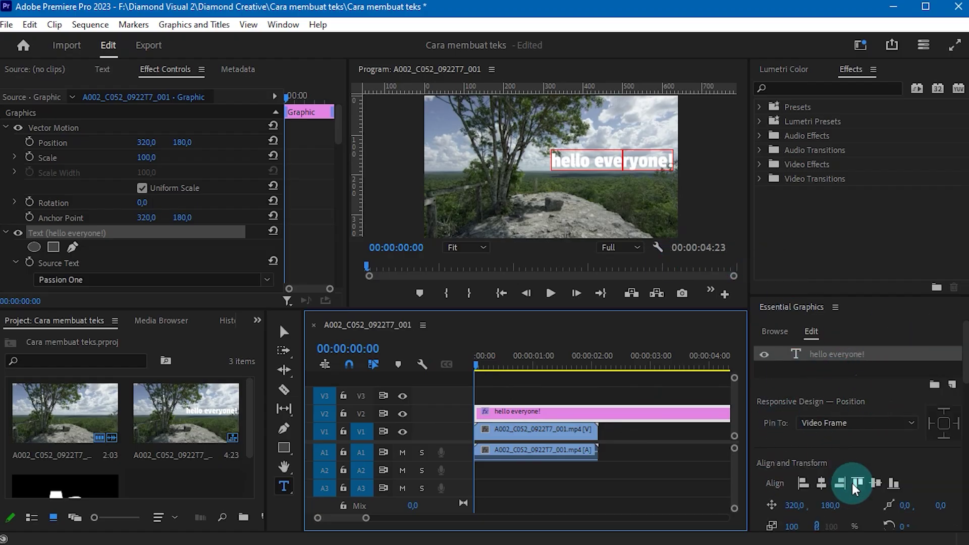
{"action": "scroll", "coordinate": [852, 483], "scroll_direction": "down", "scroll_amount": 2}
{"action": "scroll", "coordinate": [801, 455], "scroll_direction": "down", "scroll_amount": 5}
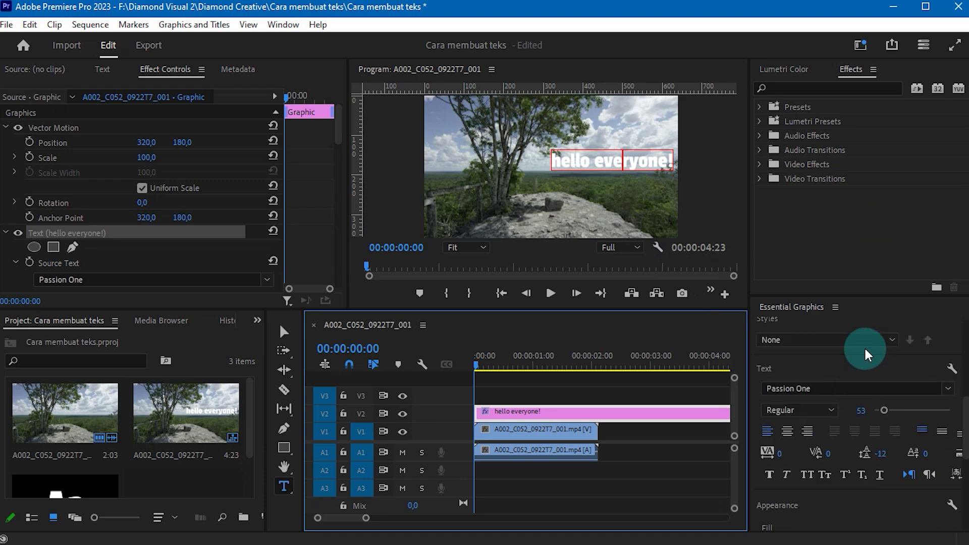
{"action": "left_click_drag", "start_coordinate": [966, 429], "coordinate": [964, 328]}
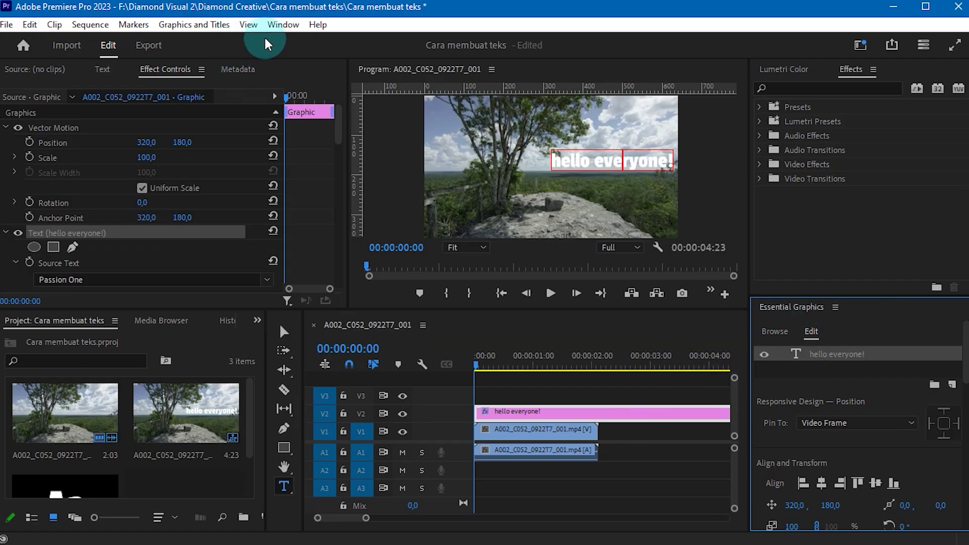
- Bring up the Essential Graphics panel, dock it in the Effects panel's group, and return it to its own separate group
{"action": "left_click", "coordinate": [278, 26]}
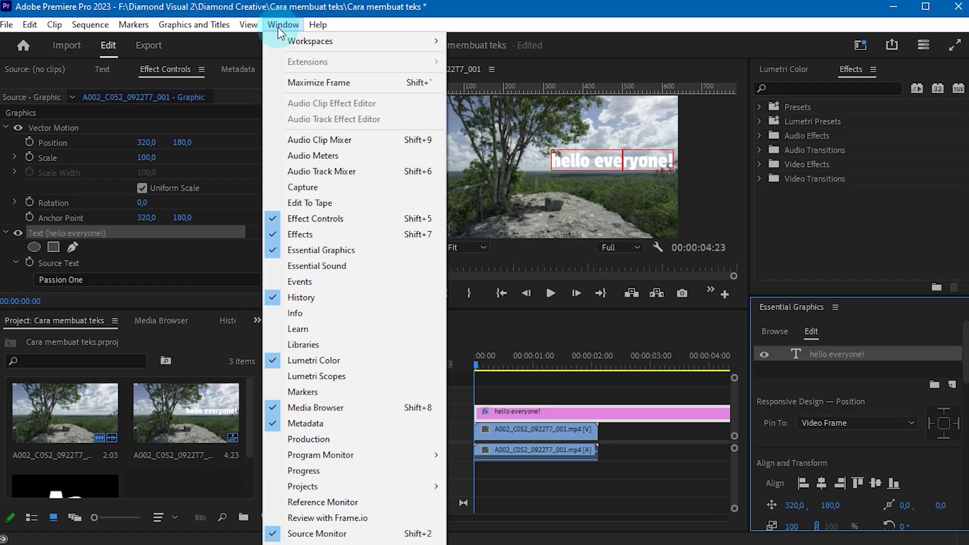
{"action": "left_click", "coordinate": [325, 249]}
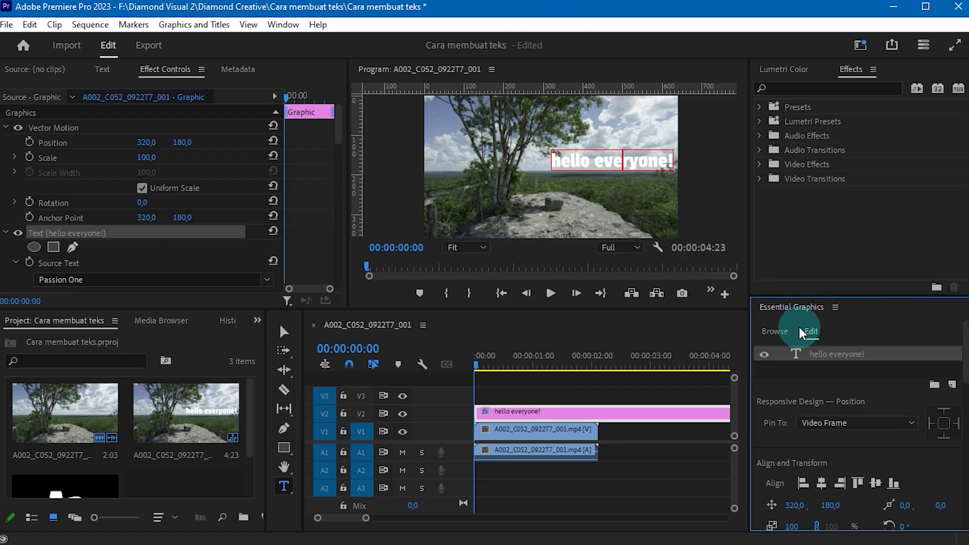
{"action": "left_click_drag", "start_coordinate": [785, 306], "coordinate": [815, 309]}
{"action": "left_click_drag", "start_coordinate": [631, 307], "coordinate": [916, 72]}
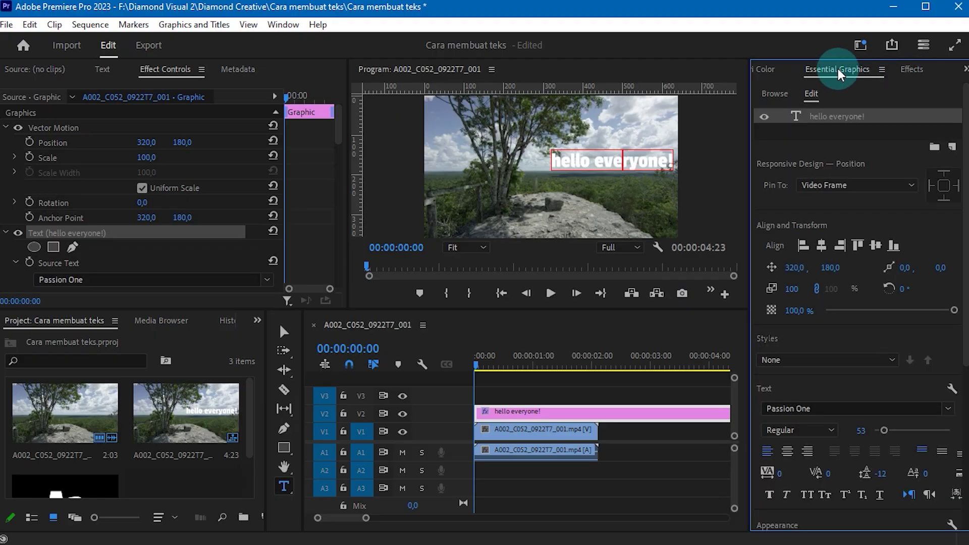
{"action": "left_click_drag", "start_coordinate": [847, 68], "coordinate": [845, 499]}
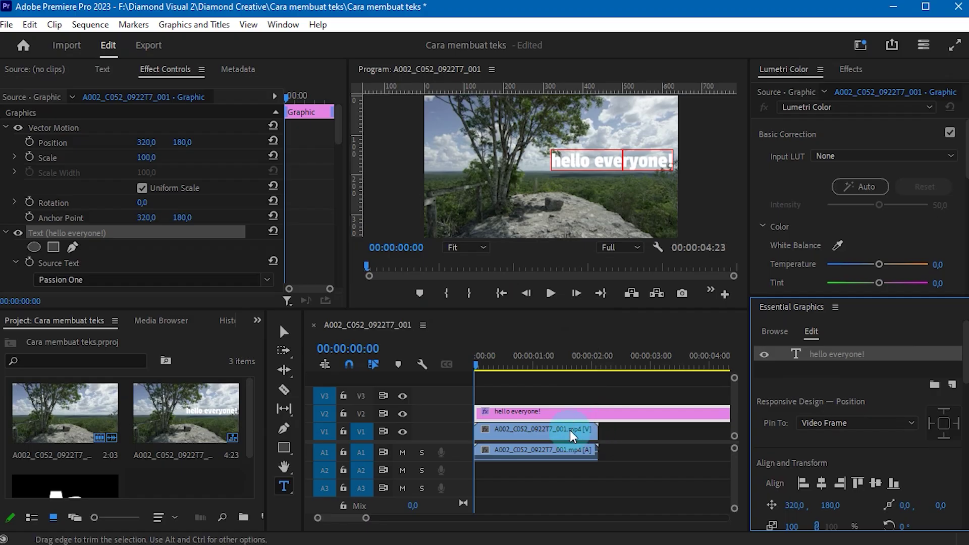
- Align the "hello everyone!" text to the vertical and horizontal center of the video frame
{"action": "left_click", "coordinate": [594, 161]}
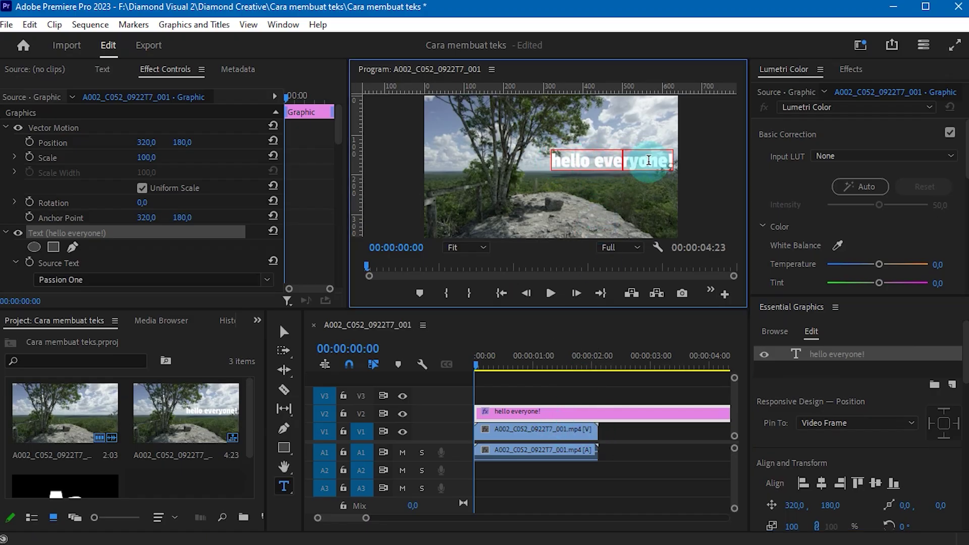
{"action": "left_click", "coordinate": [614, 161]}
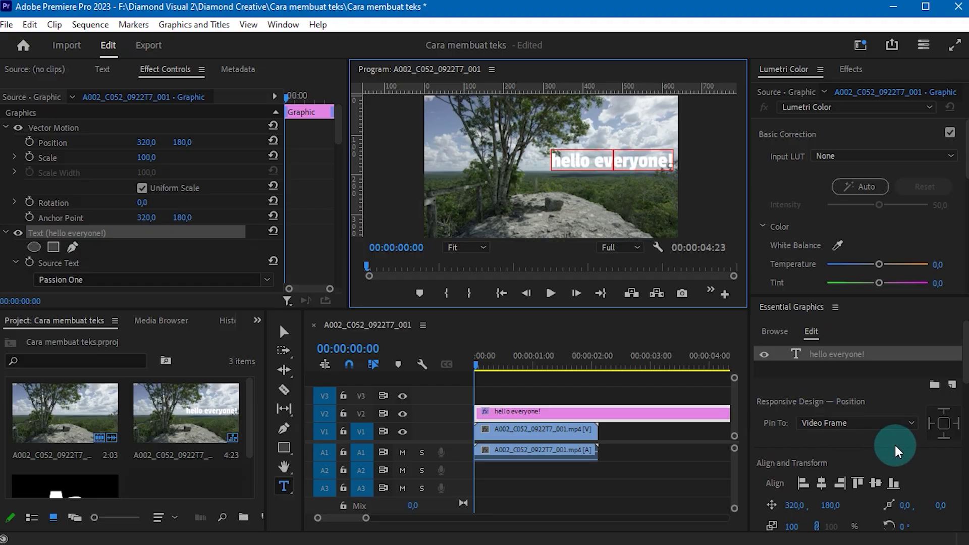
{"action": "left_click_drag", "start_coordinate": [965, 354], "coordinate": [966, 366]}
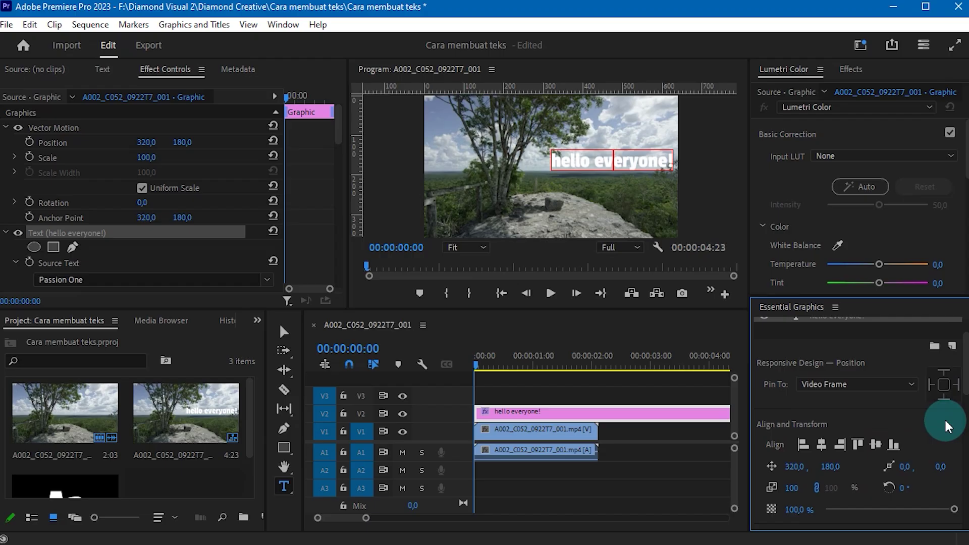
{"action": "left_click", "coordinate": [877, 446]}
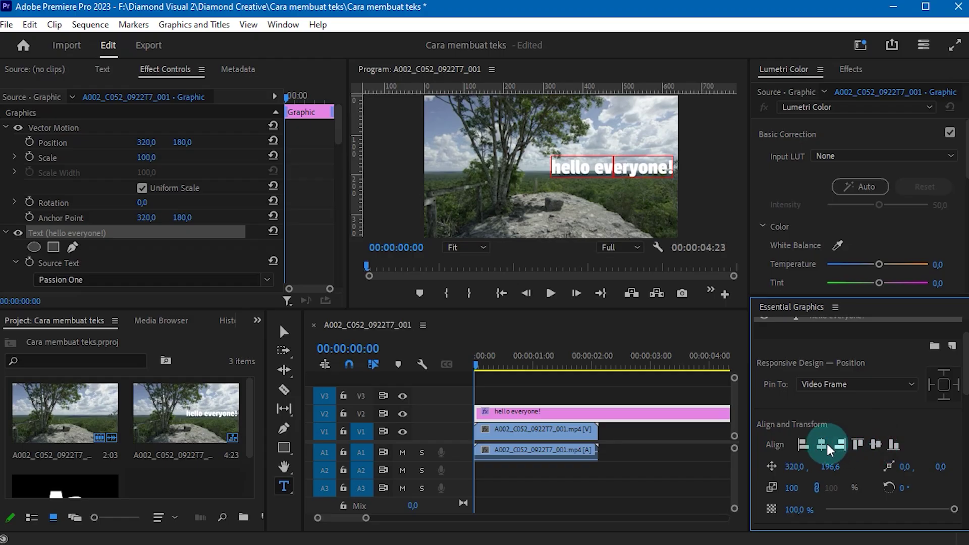
{"action": "left_click", "coordinate": [814, 444]}
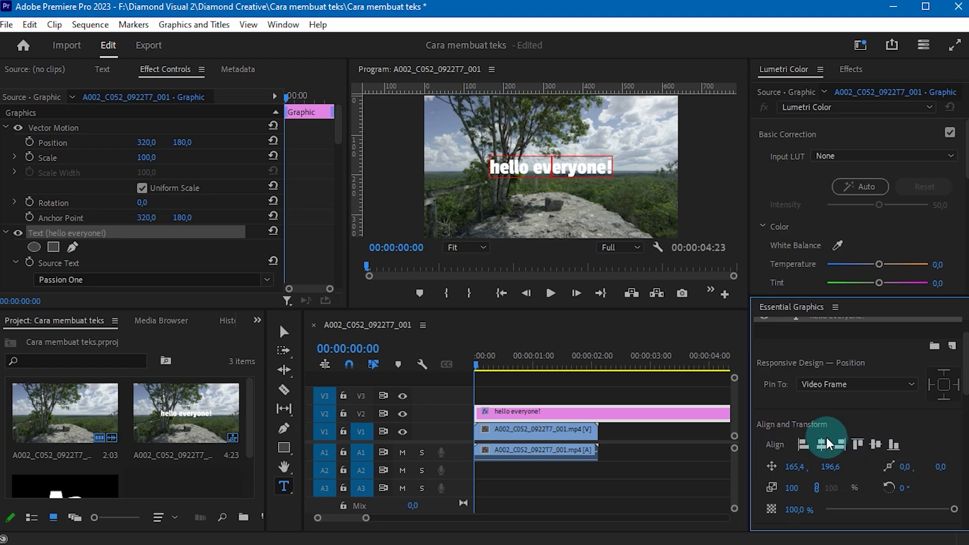
- Replace the space between "hello" and "everyone!" with a line break so the text spans two lines
{"action": "left_click", "coordinate": [534, 164]}
{"action": "key", "text": "BackSpace"}
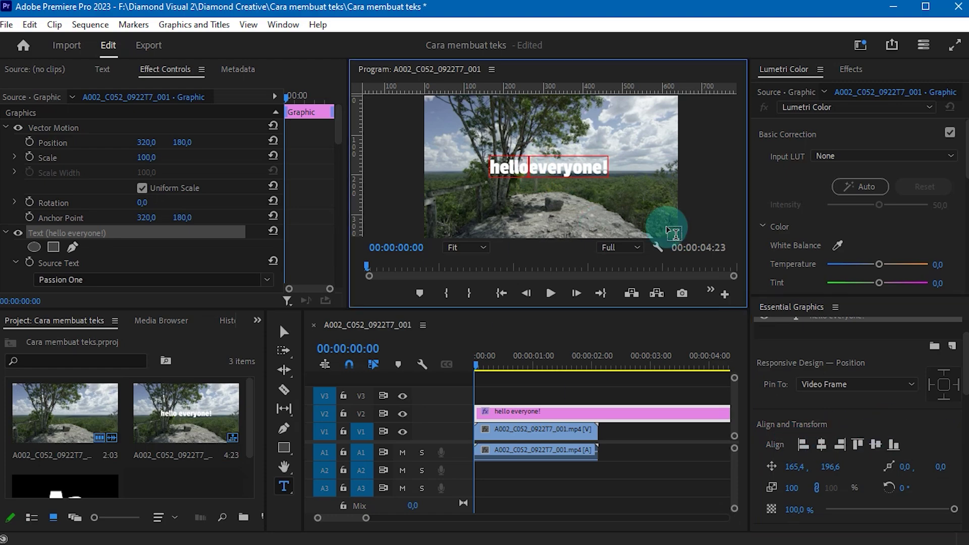
{"action": "key", "text": "Return"}
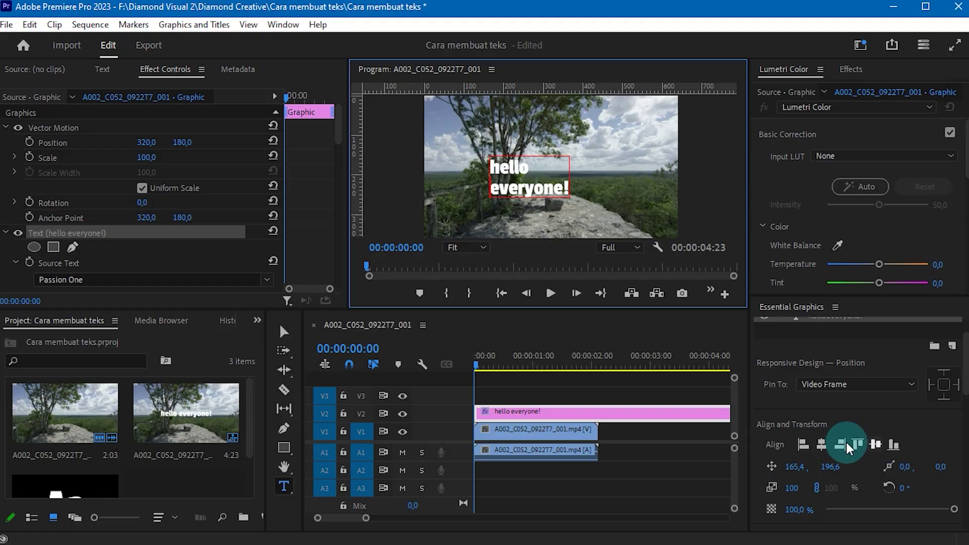
- Align the two-line text block to the left edge of the video frame
{"action": "scroll", "coordinate": [856, 429], "scroll_direction": "down", "scroll_amount": 1}
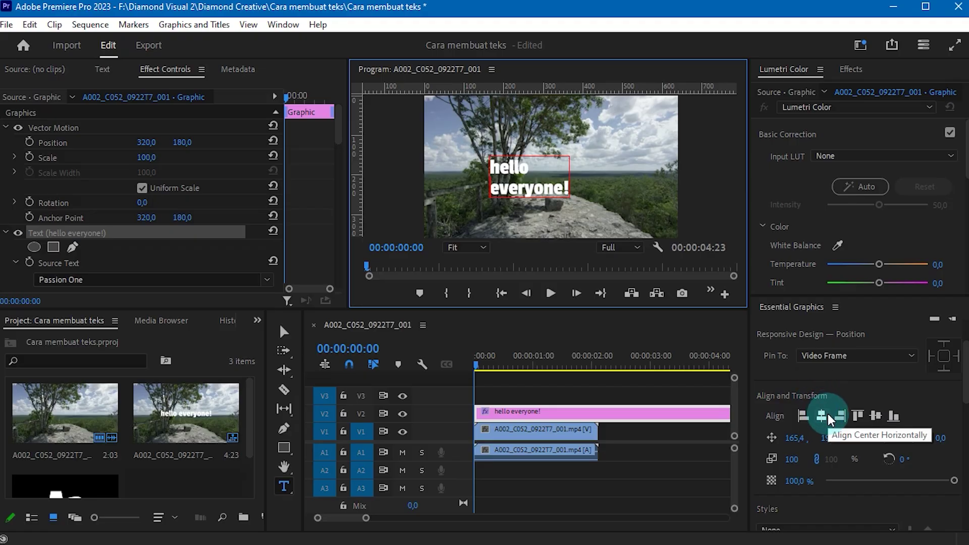
{"action": "left_click", "coordinate": [803, 417]}
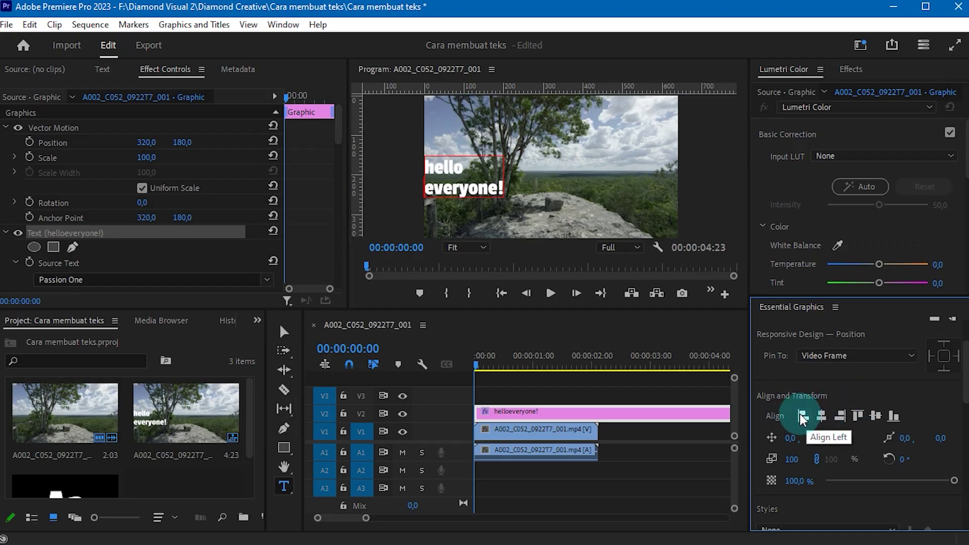
{"action": "left_click", "coordinate": [801, 415]}
{"action": "left_click", "coordinate": [467, 171]}
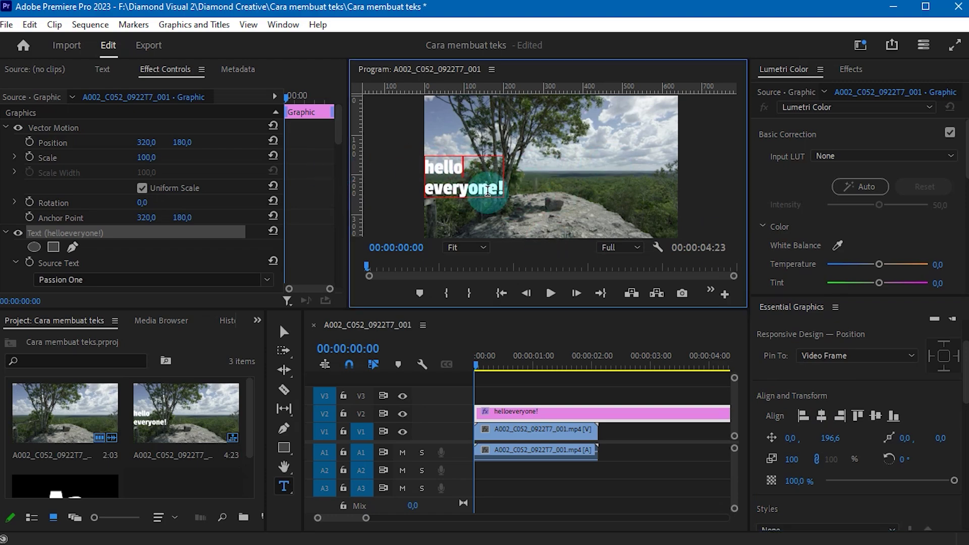
{"action": "left_click", "coordinate": [454, 176]}
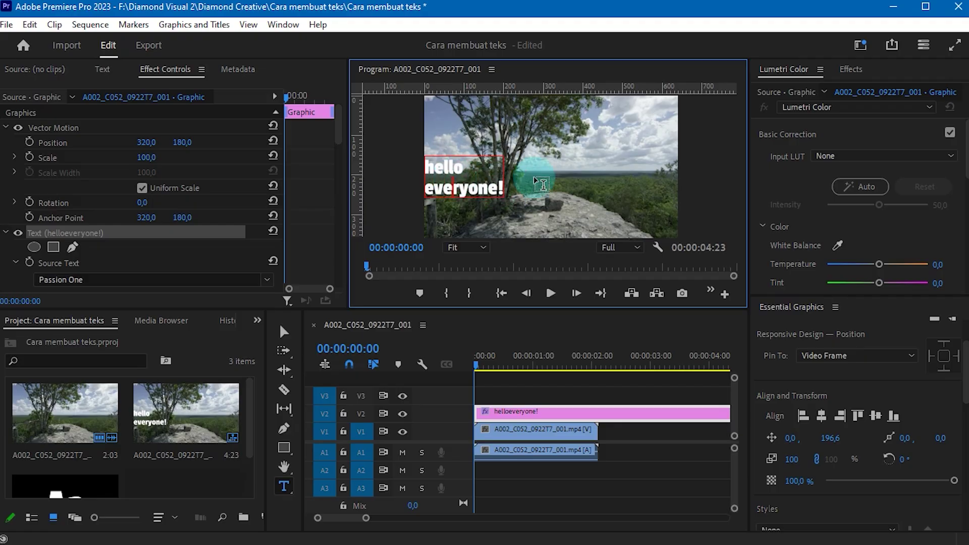
- Align the two-line text block to the right edge of the video frame
{"action": "left_click", "coordinate": [843, 416]}
{"action": "left_click", "coordinate": [625, 182]}
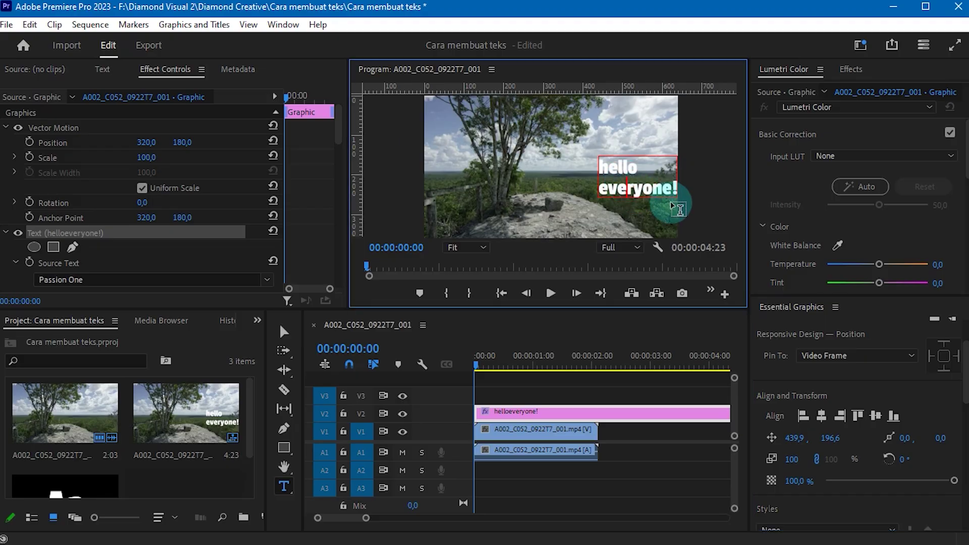
{"action": "left_click", "coordinate": [652, 188]}
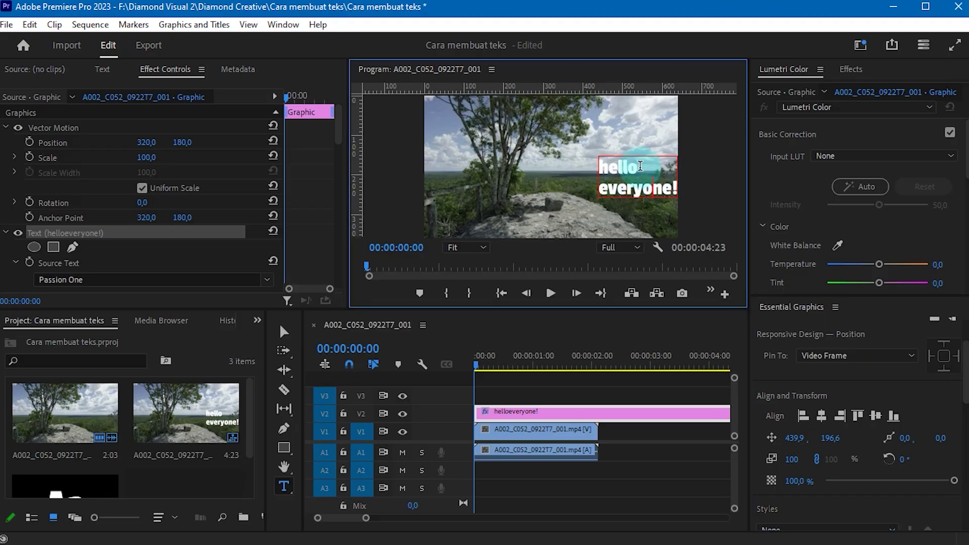
- Select both lines of the text and apply center paragraph alignment to them
{"action": "left_click", "coordinate": [600, 167]}
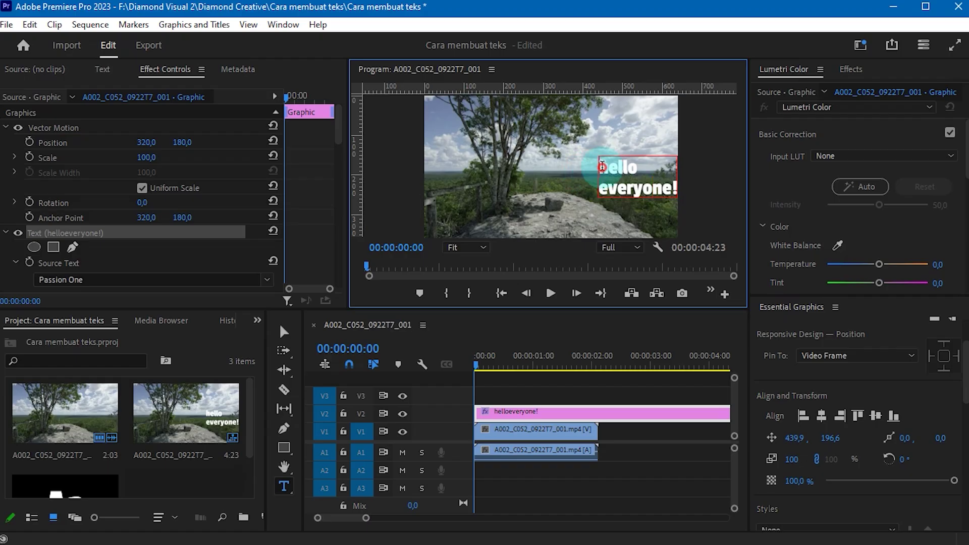
{"action": "left_click_drag", "start_coordinate": [602, 166], "coordinate": [677, 192]}
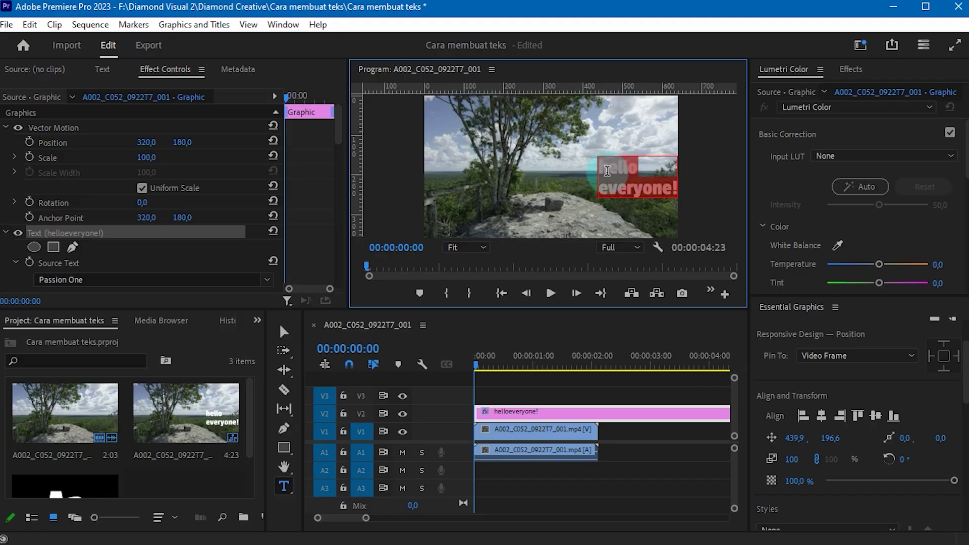
{"action": "left_click_drag", "start_coordinate": [965, 371], "coordinate": [965, 419]}
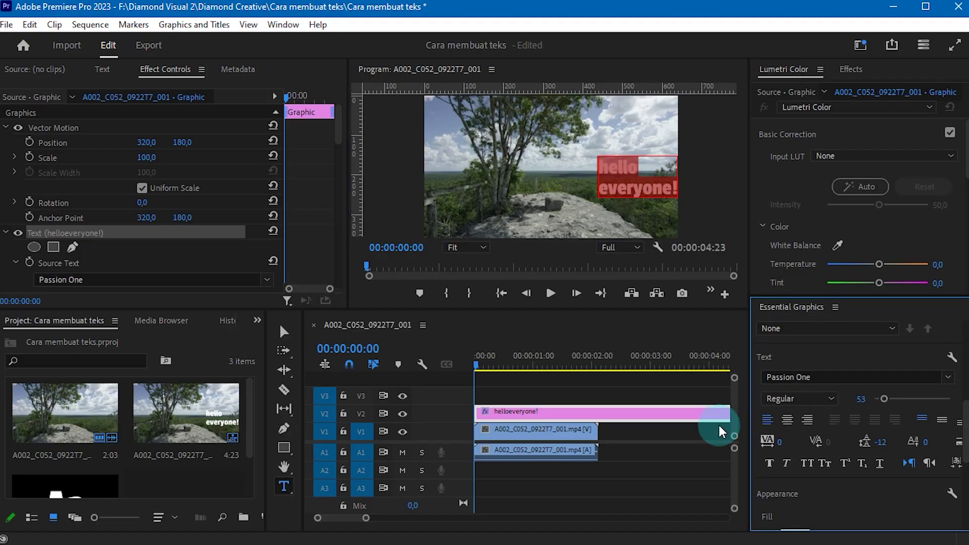
{"action": "left_click", "coordinate": [789, 420]}
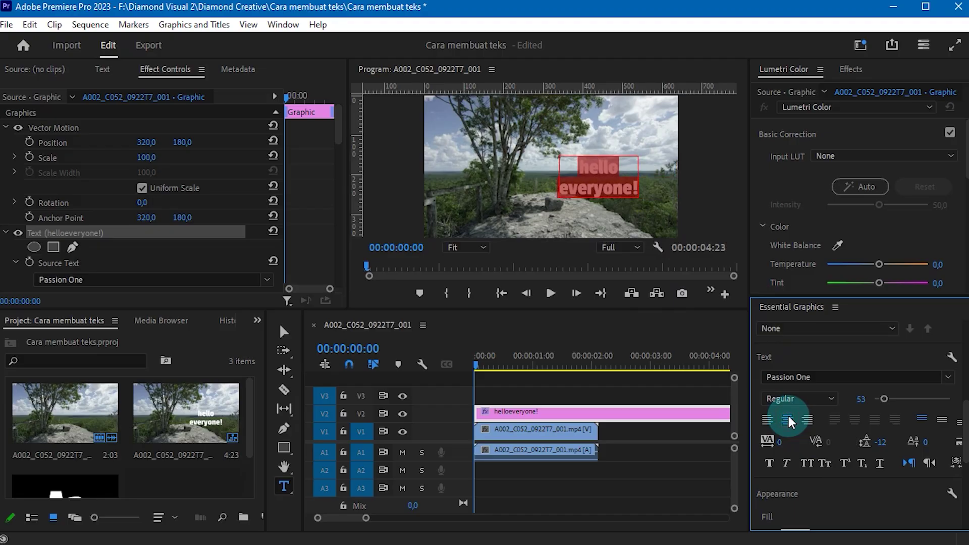
- Reselect both lines, apply right paragraph alignment, and return them to left paragraph alignment
{"action": "left_click", "coordinate": [577, 170]}
{"action": "left_click_drag", "start_coordinate": [577, 170], "coordinate": [649, 191]}
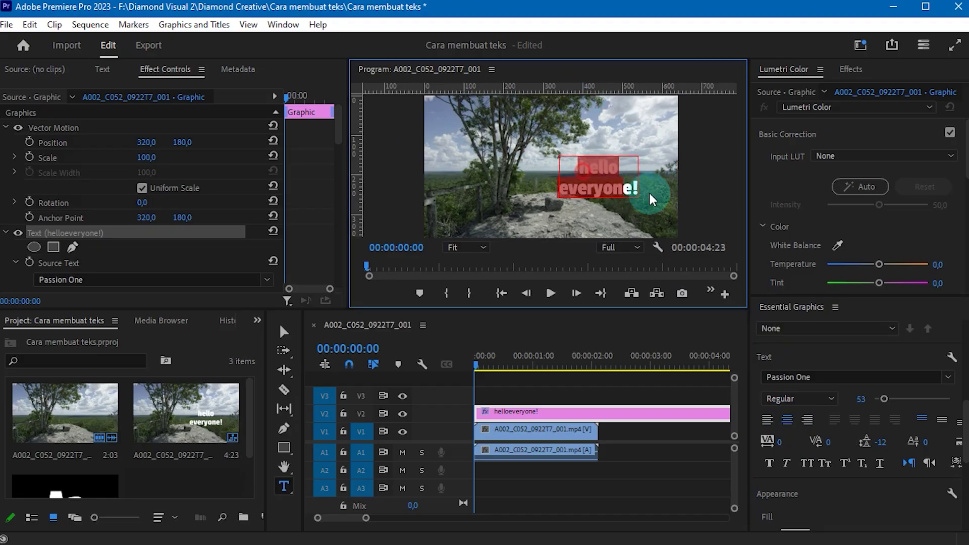
{"action": "left_click", "coordinate": [786, 419]}
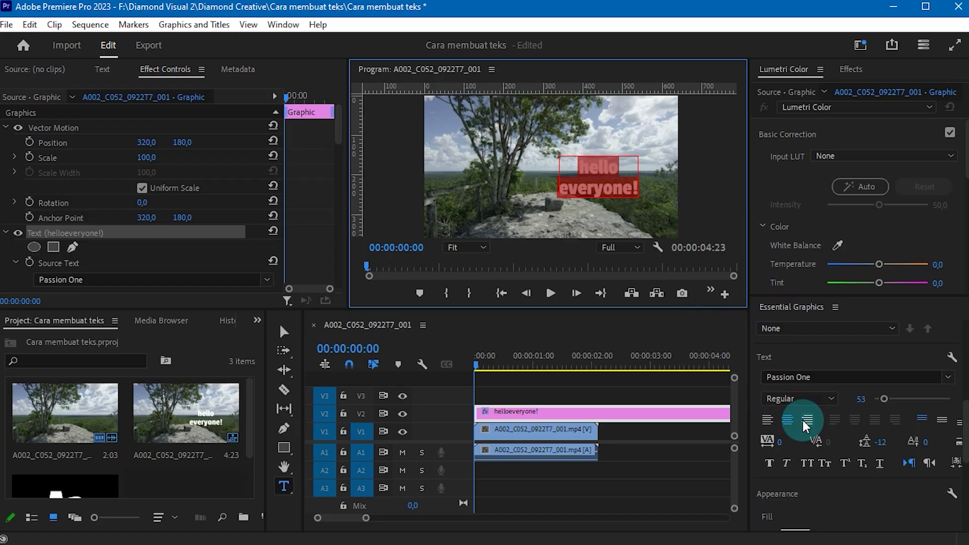
{"action": "left_click", "coordinate": [807, 420]}
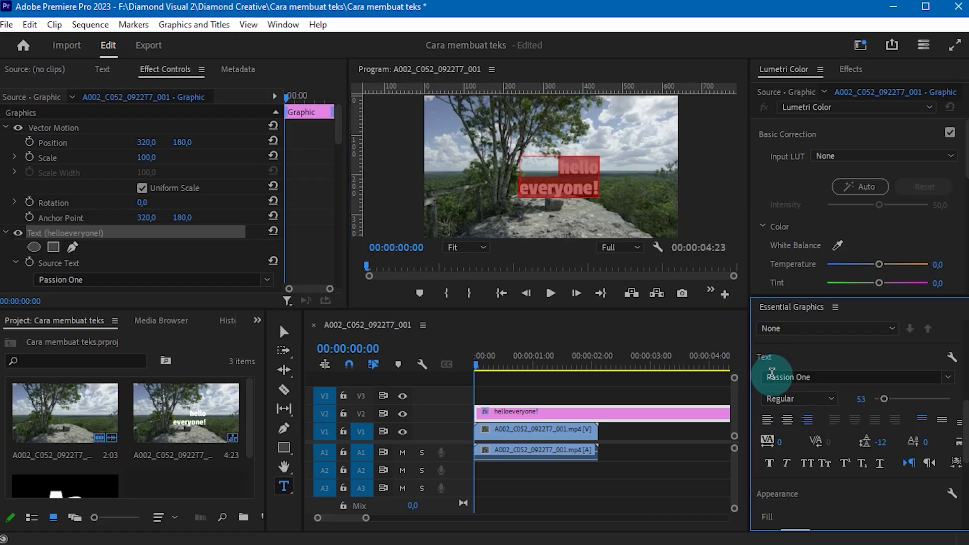
{"action": "left_click", "coordinate": [655, 204]}
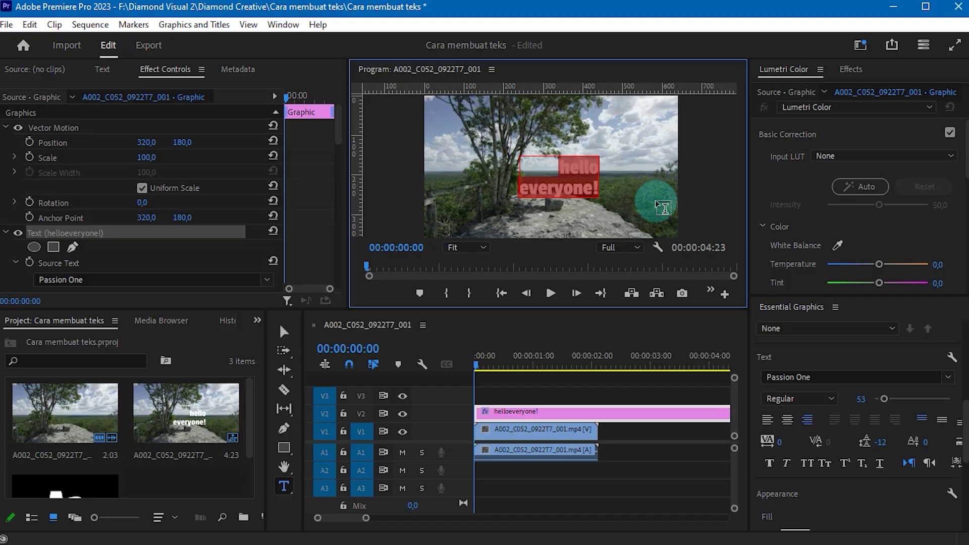
{"action": "left_click", "coordinate": [767, 419]}
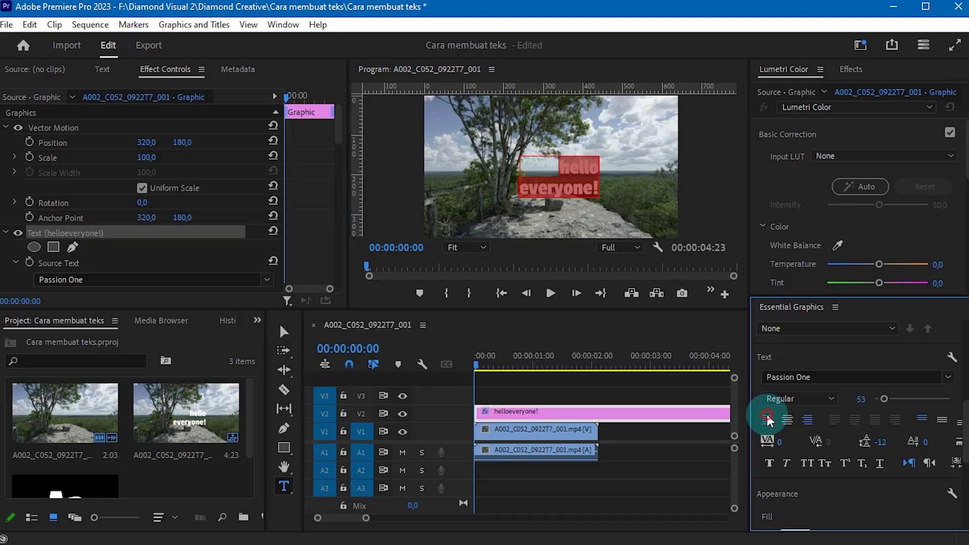
- Center the two-line text block horizontally and vertically within the video frame
{"action": "scroll", "coordinate": [958, 411], "scroll_direction": "up", "scroll_amount": 5}
{"action": "scroll", "coordinate": [834, 475], "scroll_direction": "down", "scroll_amount": 2}
{"action": "left_click", "coordinate": [808, 425]}
{"action": "left_click", "coordinate": [823, 426]}
{"action": "left_click", "coordinate": [825, 425]}
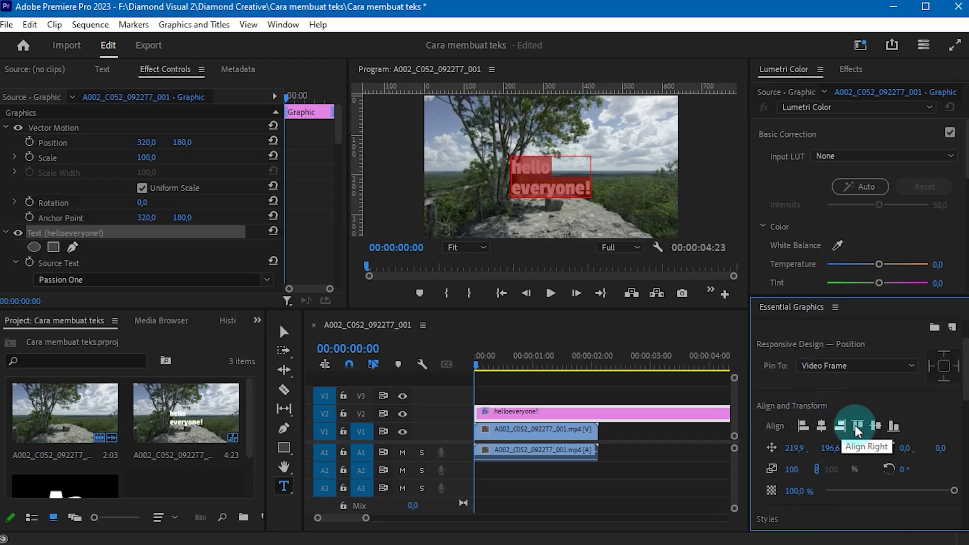
{"action": "left_click", "coordinate": [876, 425]}
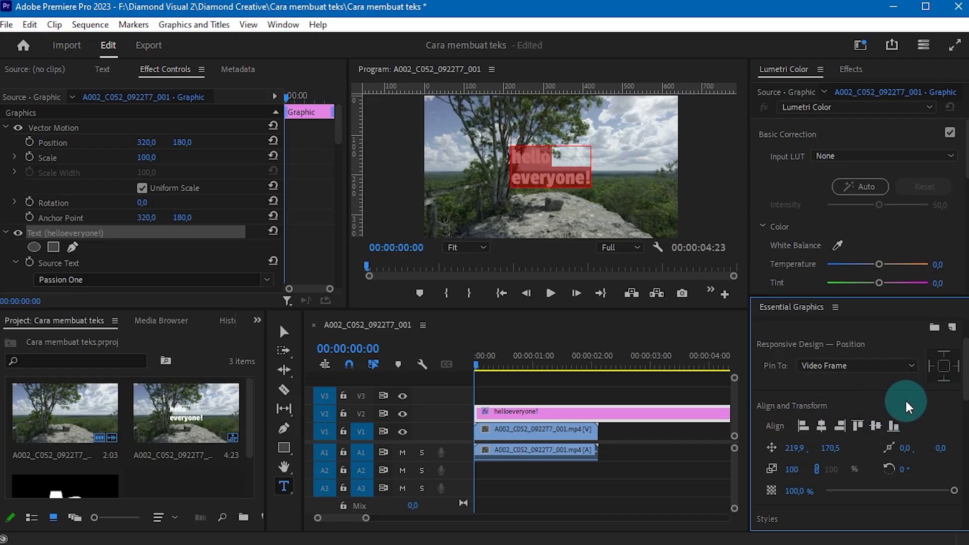
- Shift the text block by raising its horizontal position to 242,9 and reducing it to about 233
{"action": "scroll", "coordinate": [898, 414], "scroll_direction": "down", "scroll_amount": 1}
{"action": "scroll", "coordinate": [920, 401], "scroll_direction": "up", "scroll_amount": 2}
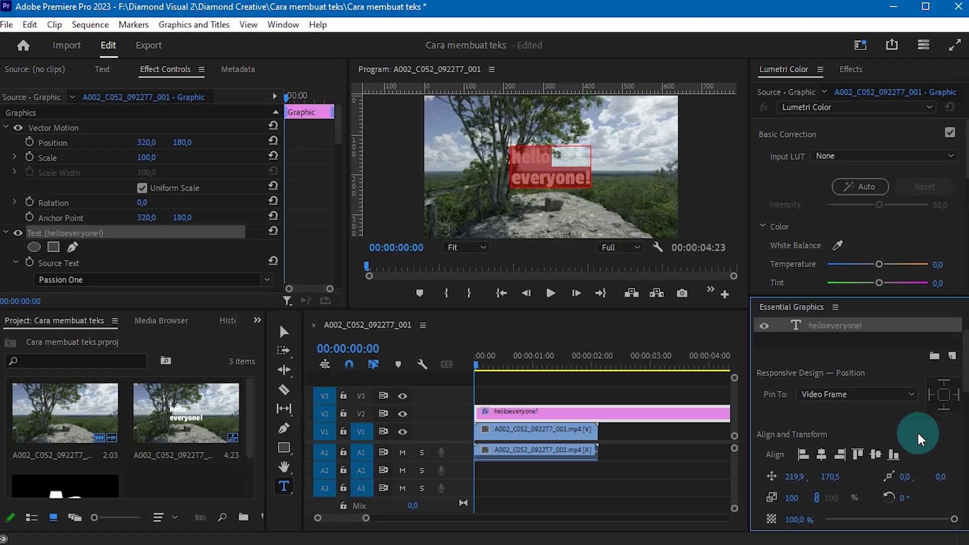
{"action": "scroll", "coordinate": [828, 459], "scroll_direction": "up", "scroll_amount": 3}
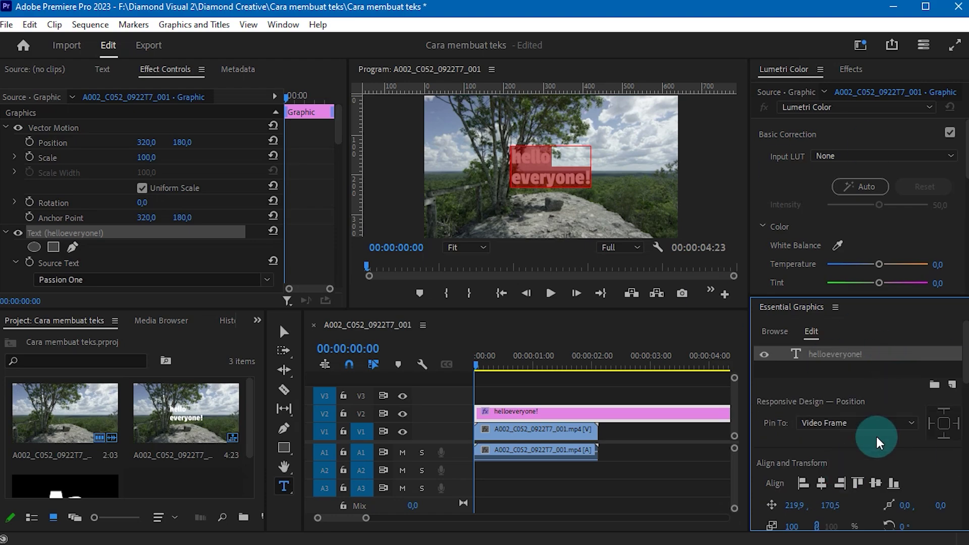
{"action": "scroll", "coordinate": [877, 438], "scroll_direction": "down", "scroll_amount": 7}
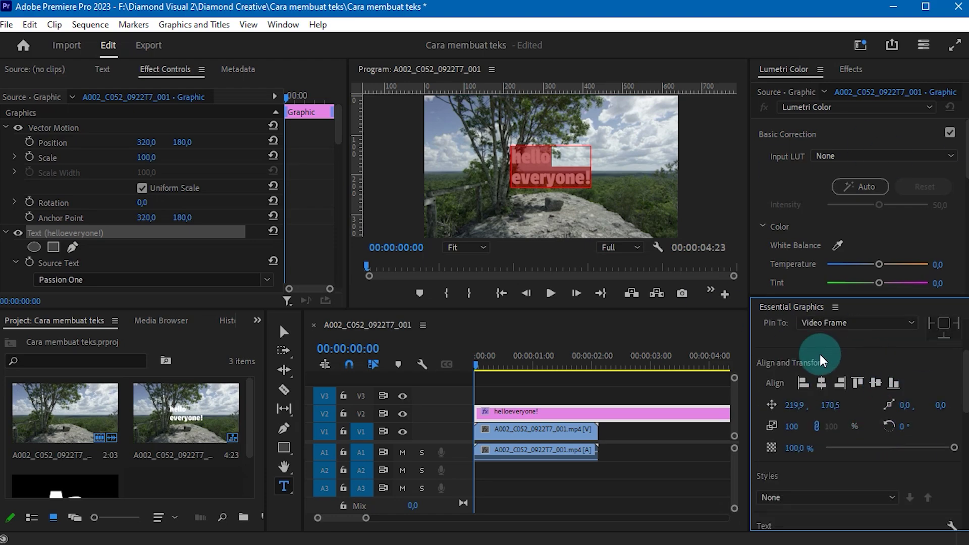
{"action": "scroll", "coordinate": [820, 355], "scroll_direction": "down", "scroll_amount": 1}
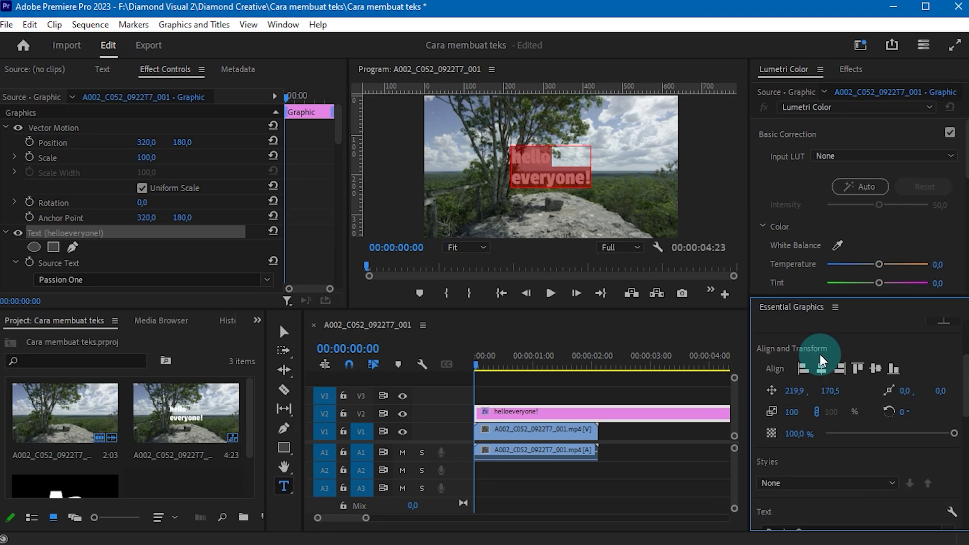
{"action": "mouse_move", "coordinate": [803, 398]}
{"action": "left_mouse_down"}
{"action": "mouse_move", "coordinate": [721, 397]}
{"action": "mouse_move", "coordinate": [807, 397]}
{"action": "left_mouse_up"}
{"action": "left_click", "coordinate": [801, 391]}
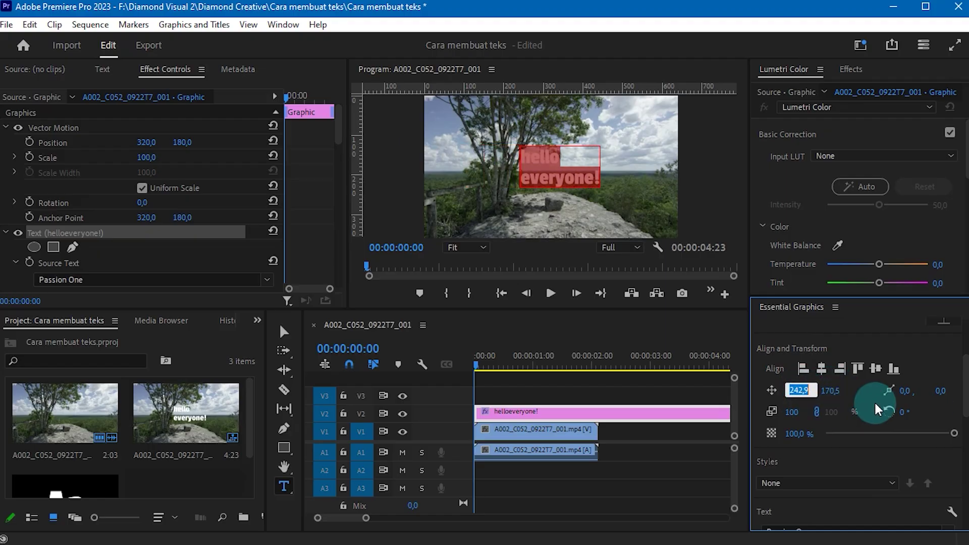
{"action": "left_click", "coordinate": [862, 390]}
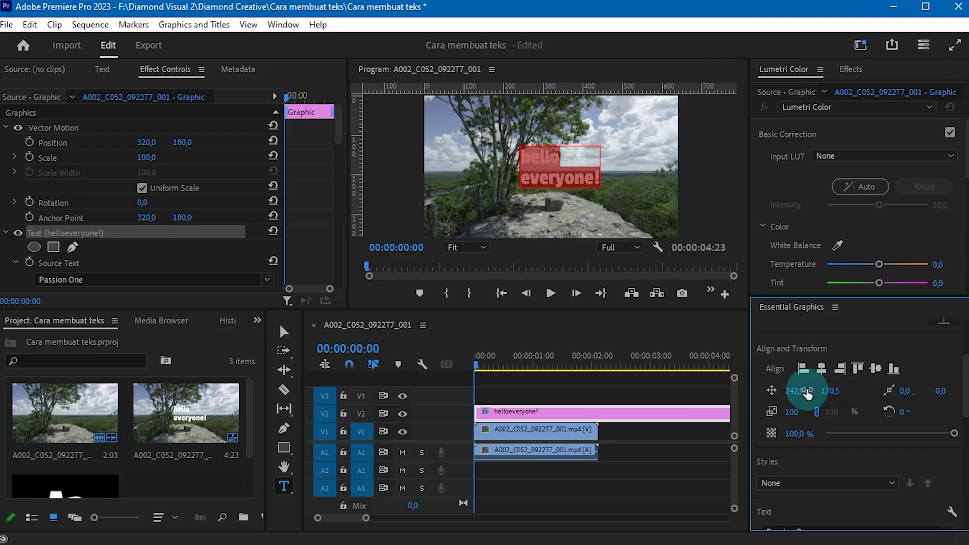
{"action": "mouse_move", "coordinate": [795, 389]}
{"action": "left_mouse_down"}
{"action": "mouse_move", "coordinate": [755, 389]}
{"action": "mouse_move", "coordinate": [864, 389]}
{"action": "mouse_move", "coordinate": [790, 389]}
{"action": "left_mouse_up"}
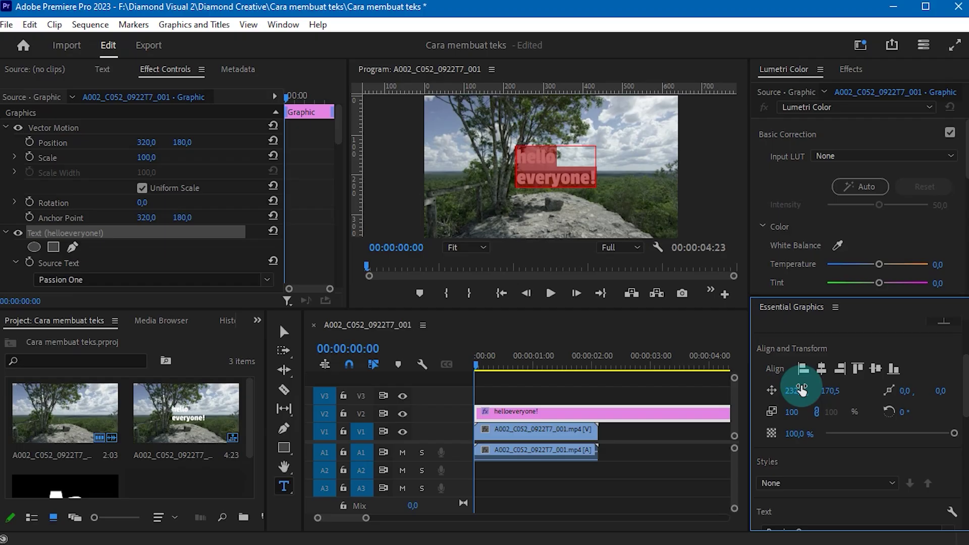
- Move the text block slightly lower in the frame by setting its vertical position to 175,5
{"action": "left_click", "coordinate": [840, 393]}
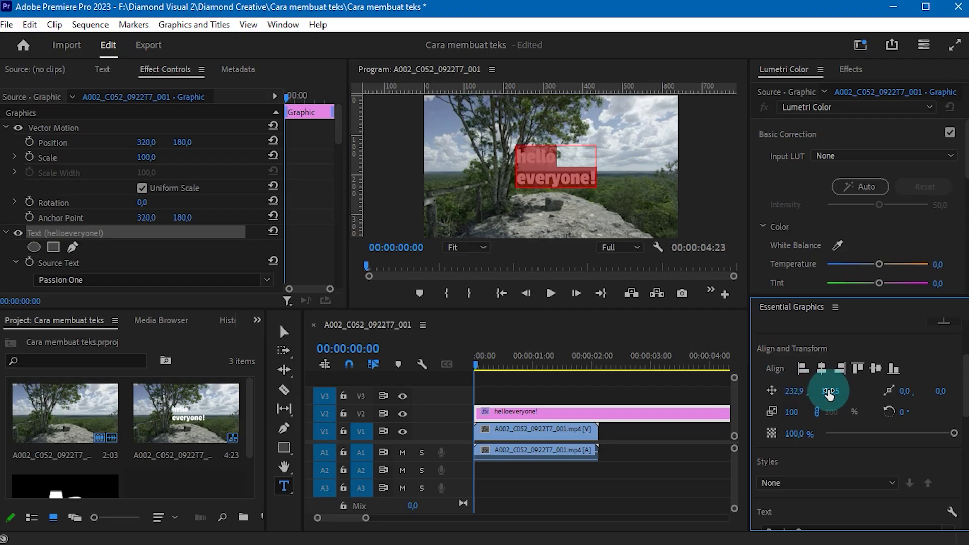
{"action": "mouse_move", "coordinate": [830, 393]}
{"action": "left_mouse_down"}
{"action": "mouse_move", "coordinate": [765, 394]}
{"action": "mouse_move", "coordinate": [838, 389]}
{"action": "left_mouse_up"}
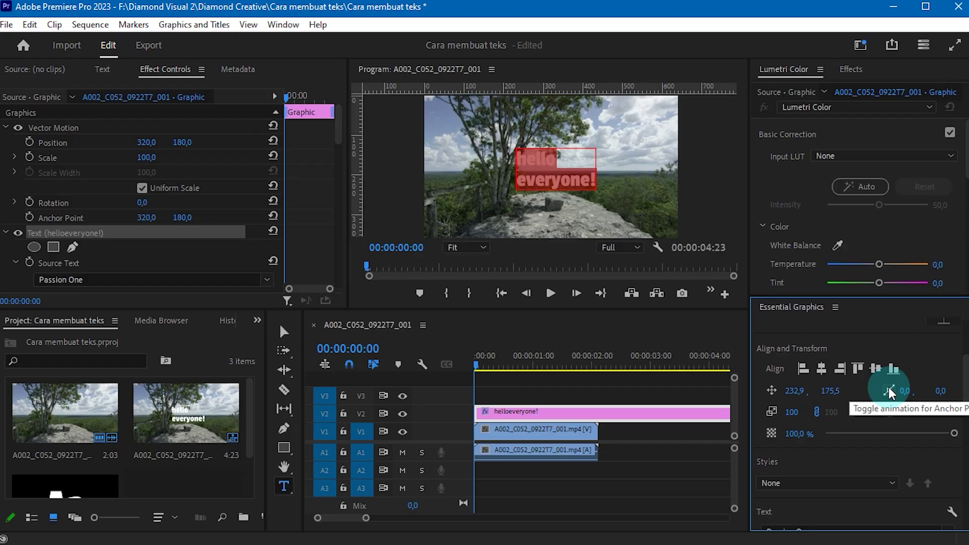
- Reselect both text lines and animate their horizontal anchor point from 182,0 at 00:00:00:00 to 1,0 at 00:00:00:21
{"action": "left_click", "coordinate": [556, 160]}
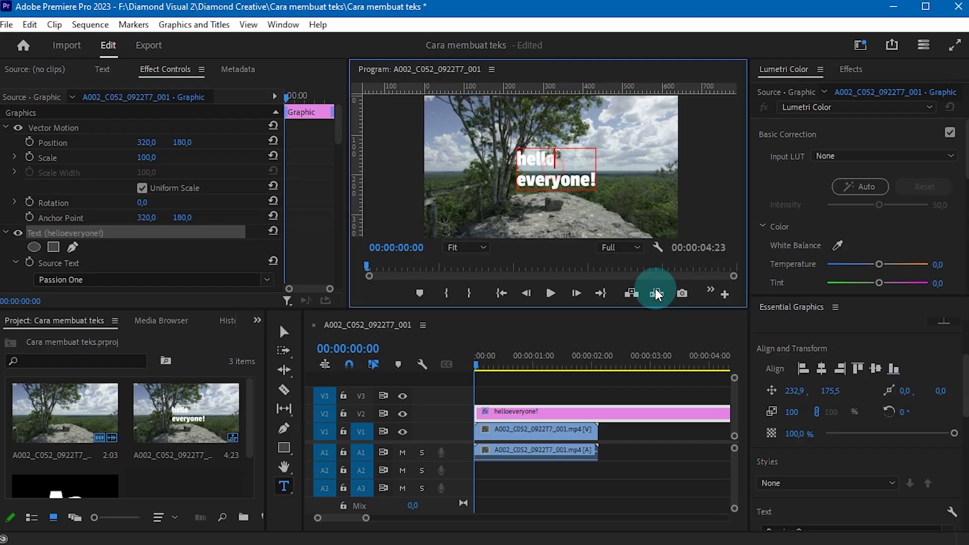
{"action": "left_click", "coordinate": [535, 160]}
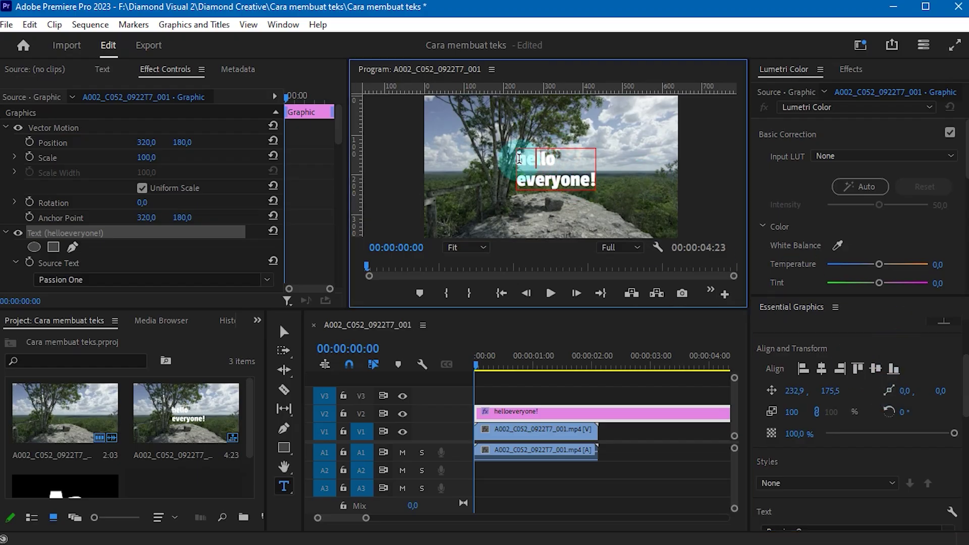
{"action": "left_click_drag", "start_coordinate": [619, 189], "coordinate": [623, 192]}
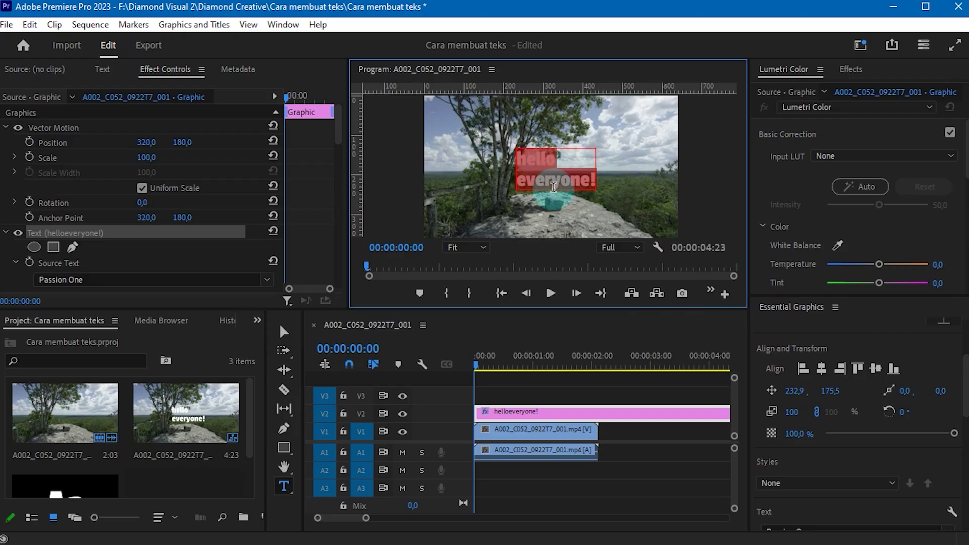
{"action": "left_click", "coordinate": [805, 370]}
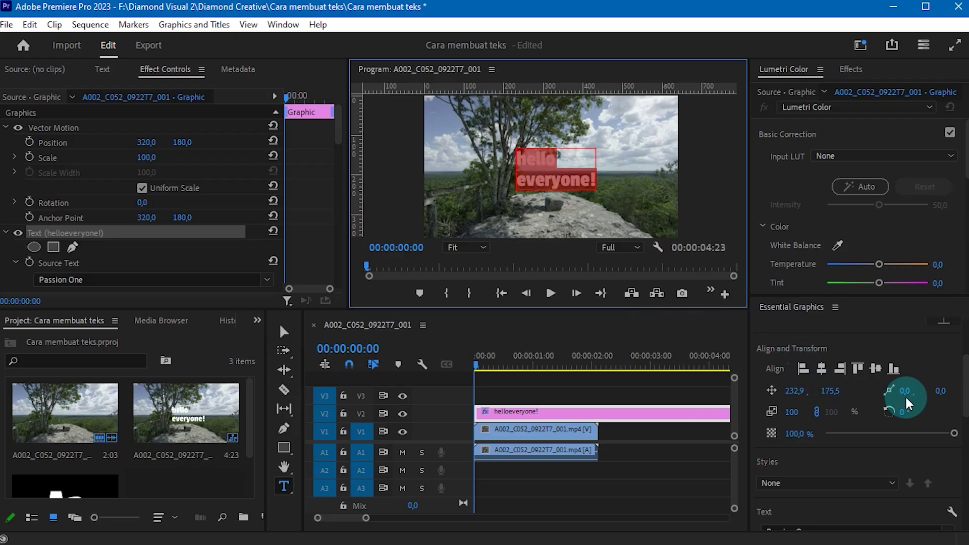
{"action": "left_click_drag", "start_coordinate": [909, 396], "coordinate": [958, 397]}
{"action": "left_click", "coordinate": [890, 389]}
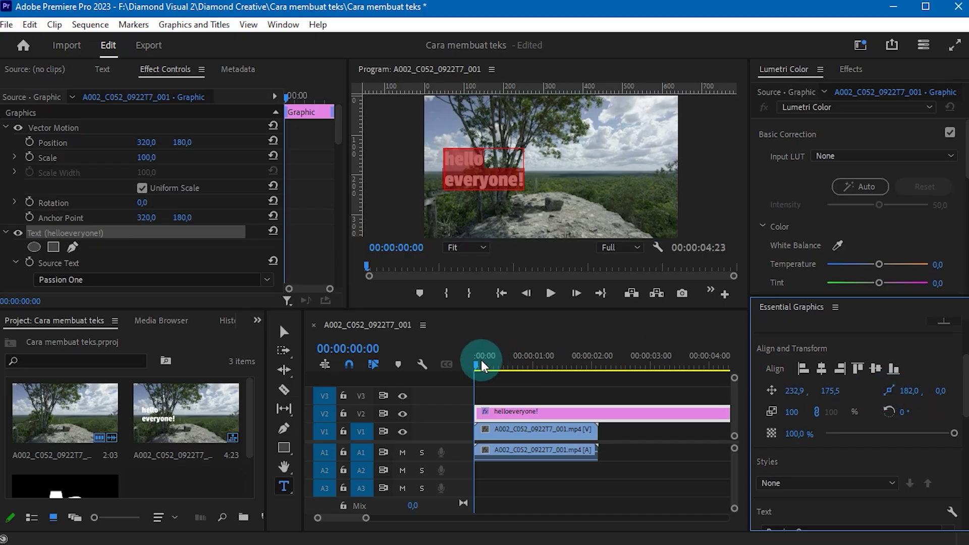
{"action": "left_click_drag", "start_coordinate": [475, 362], "coordinate": [526, 363]}
{"action": "mouse_move", "coordinate": [913, 396]}
{"action": "left_mouse_down"}
{"action": "mouse_move", "coordinate": [828, 395]}
{"action": "mouse_move", "coordinate": [916, 390]}
{"action": "left_mouse_up"}
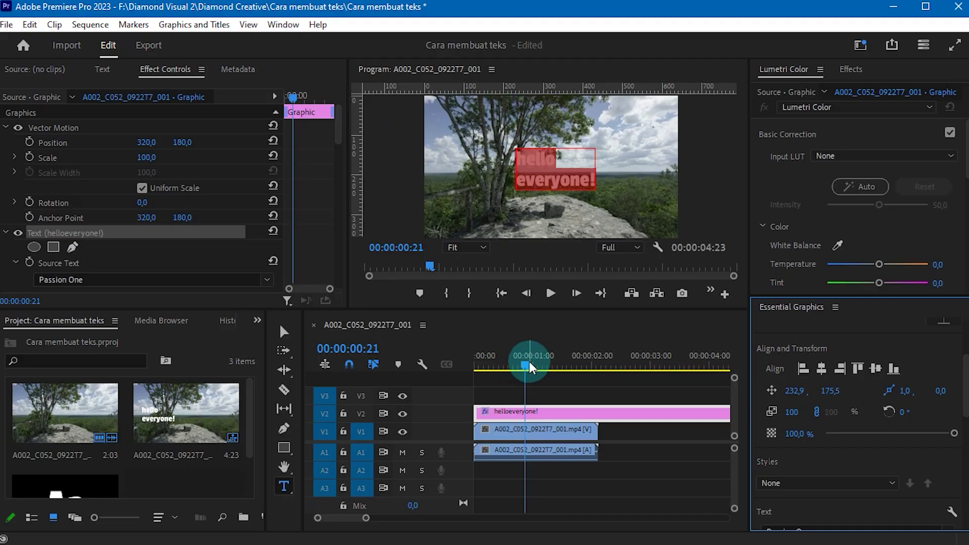
- Play the sequence twice from the start to preview the anchor point animation and return to the first frame
{"action": "left_click", "coordinate": [501, 293]}
{"action": "left_click", "coordinate": [551, 293]}
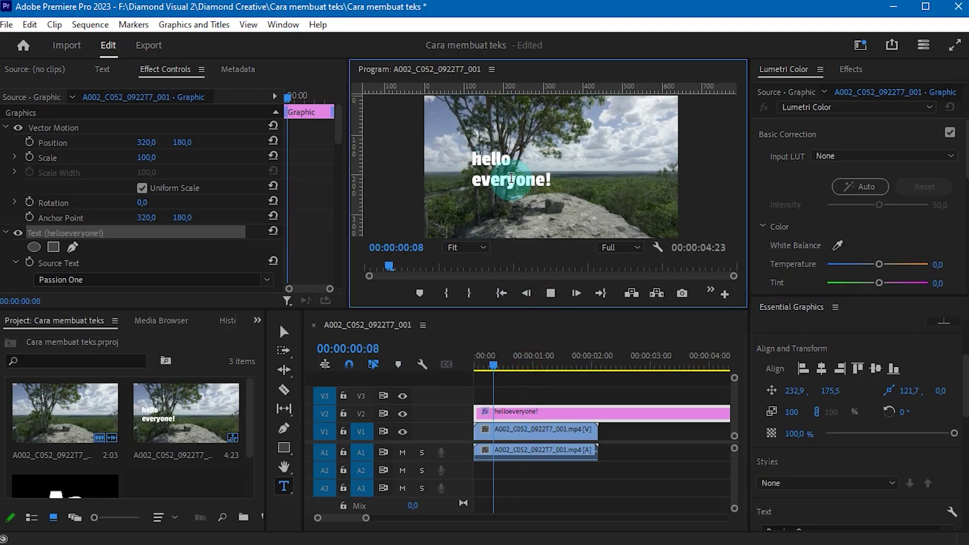
{"action": "left_click", "coordinate": [546, 347]}
{"action": "key", "text": "Home"}
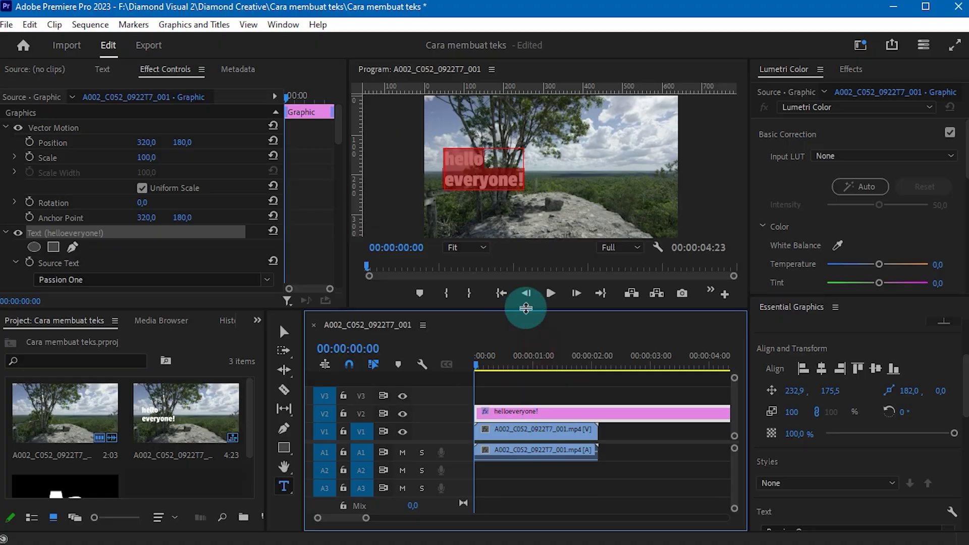
{"action": "left_click", "coordinate": [552, 293]}
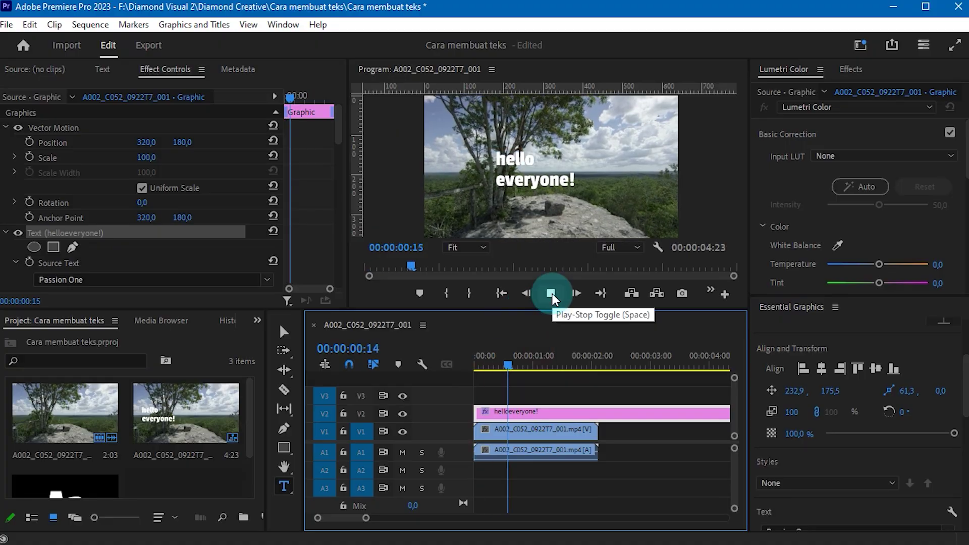
{"action": "left_click", "coordinate": [553, 293]}
{"action": "left_click_drag", "start_coordinate": [553, 354], "coordinate": [454, 368]}
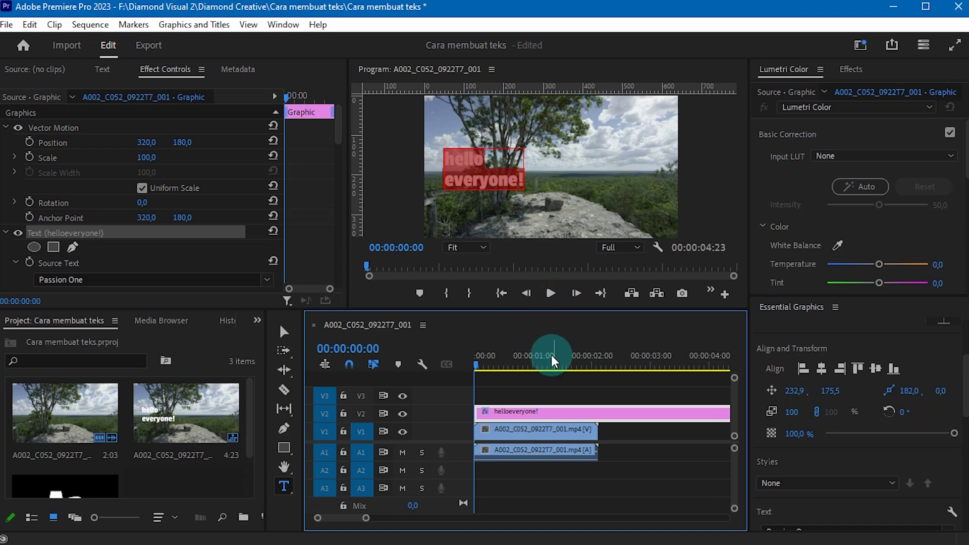
- Try a vertical anchor point of -62,0 at 00:00:00:23, and undo it together with the anchor point animation
{"action": "left_click_drag", "start_coordinate": [504, 359], "coordinate": [530, 362]}
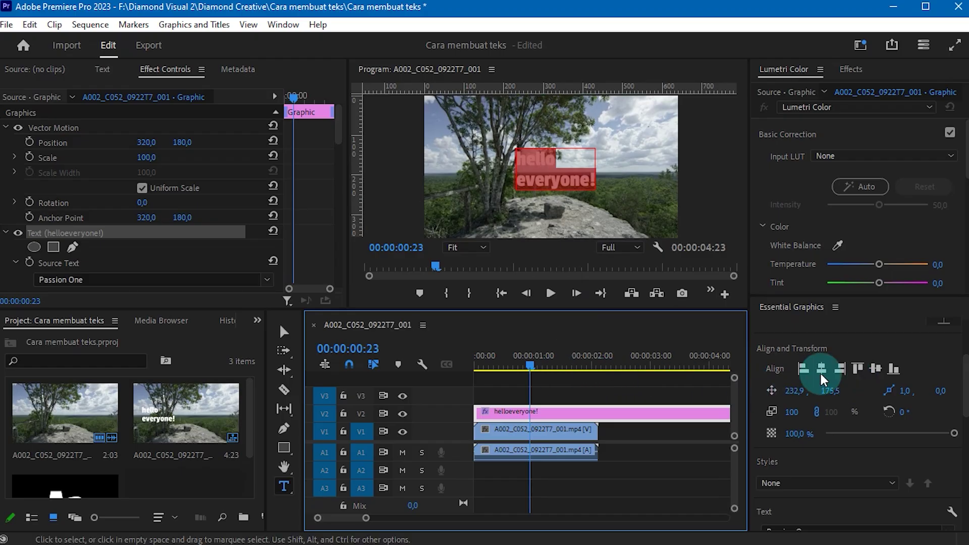
{"action": "left_click_drag", "start_coordinate": [938, 398], "coordinate": [958, 392]}
{"action": "left_click", "coordinate": [815, 387]}
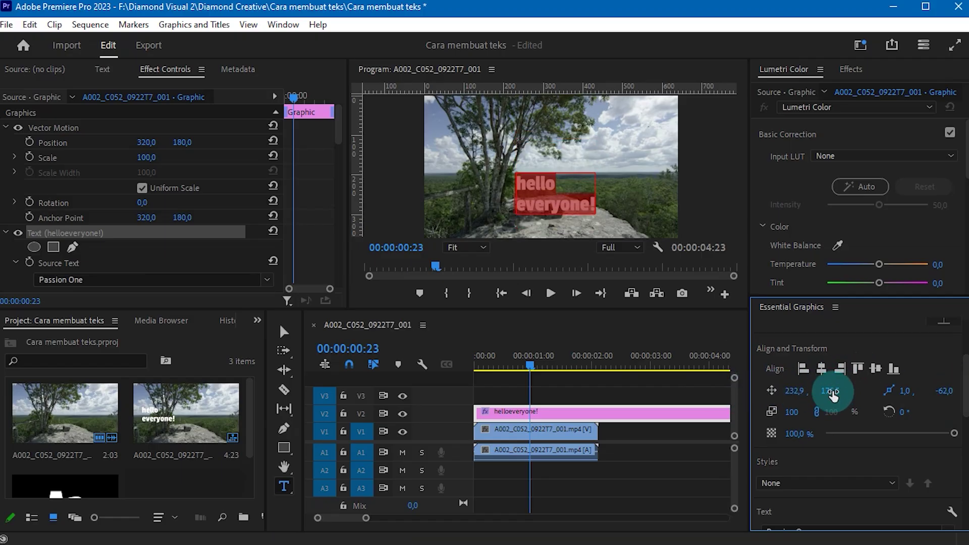
{"action": "left_click", "coordinate": [792, 391]}
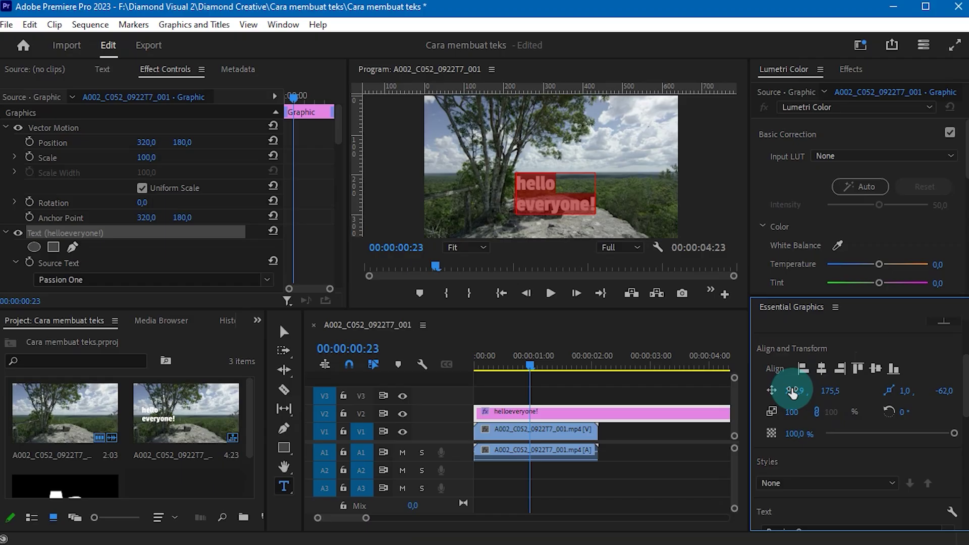
{"action": "key", "text": "ctrl+z"}
{"action": "key", "text": "ctrl+z"}
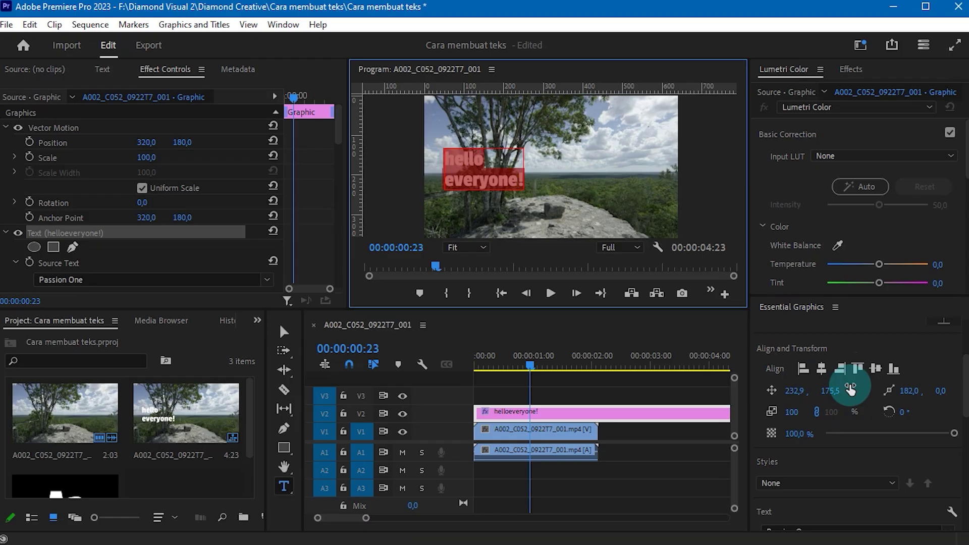
- Center the text block vertically and horizontally within the video frame
{"action": "left_click", "coordinate": [857, 372]}
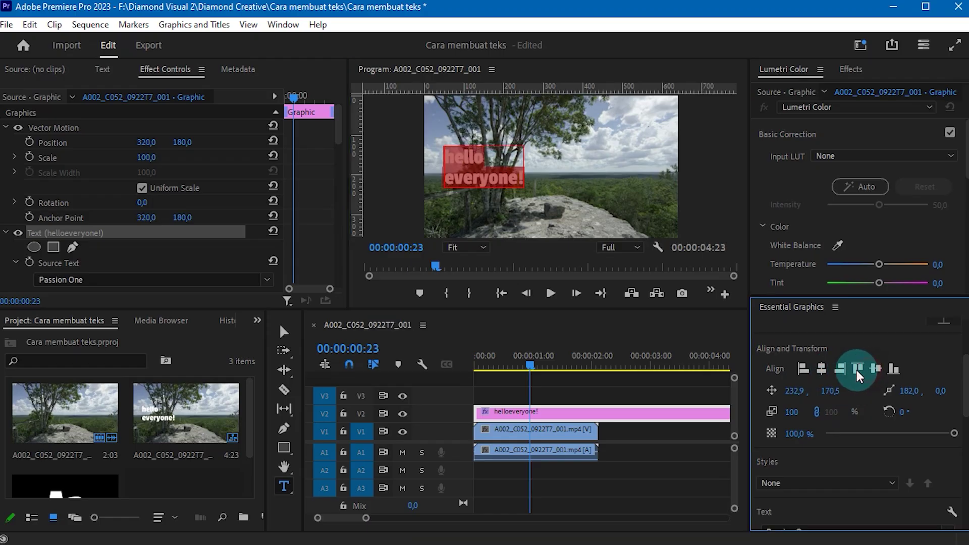
{"action": "left_click", "coordinate": [822, 369]}
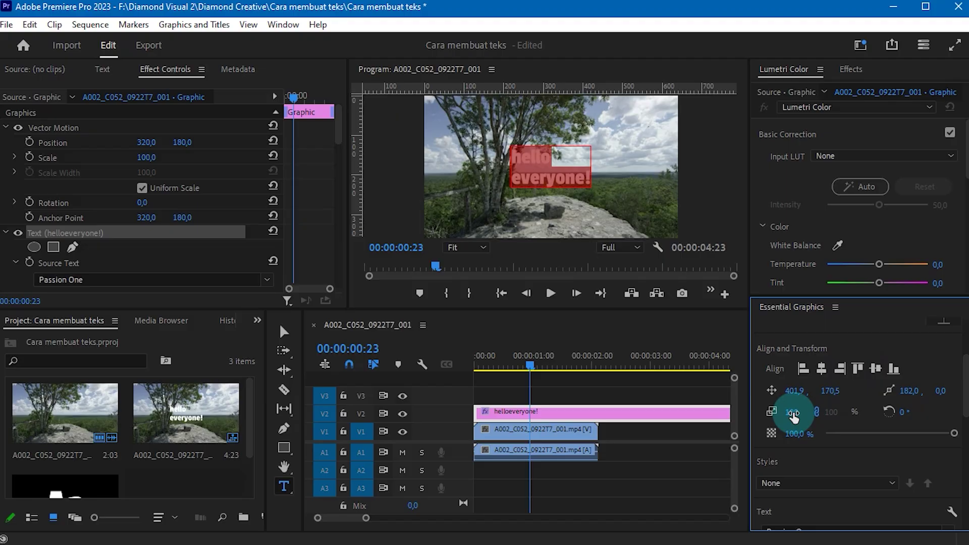
- Scale the text block uniformly to 115 % and reselect both of its lines
{"action": "mouse_move", "coordinate": [793, 416]}
{"action": "left_mouse_down"}
{"action": "mouse_move", "coordinate": [878, 416]}
{"action": "mouse_move", "coordinate": [758, 415]}
{"action": "mouse_move", "coordinate": [855, 416]}
{"action": "mouse_move", "coordinate": [801, 415]}
{"action": "left_mouse_up"}
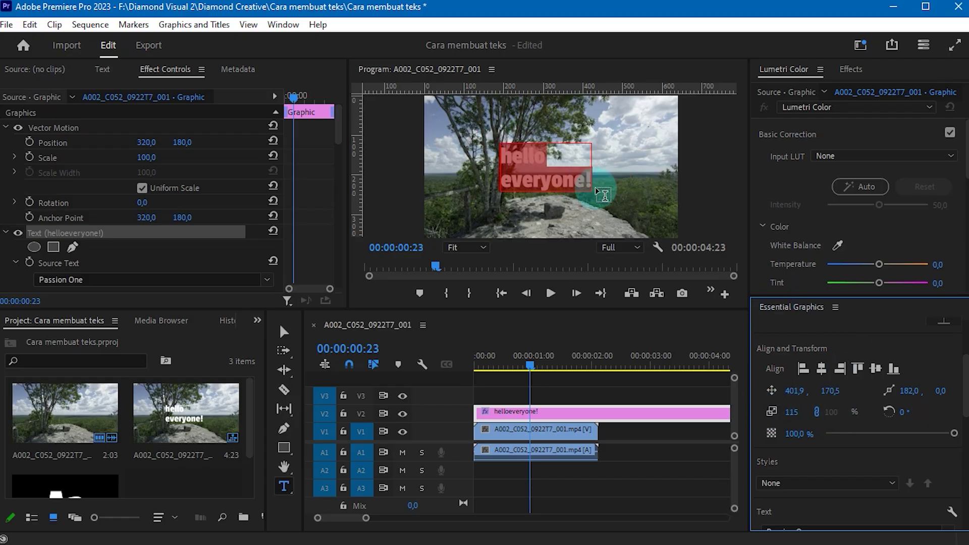
{"action": "left_click", "coordinate": [535, 158]}
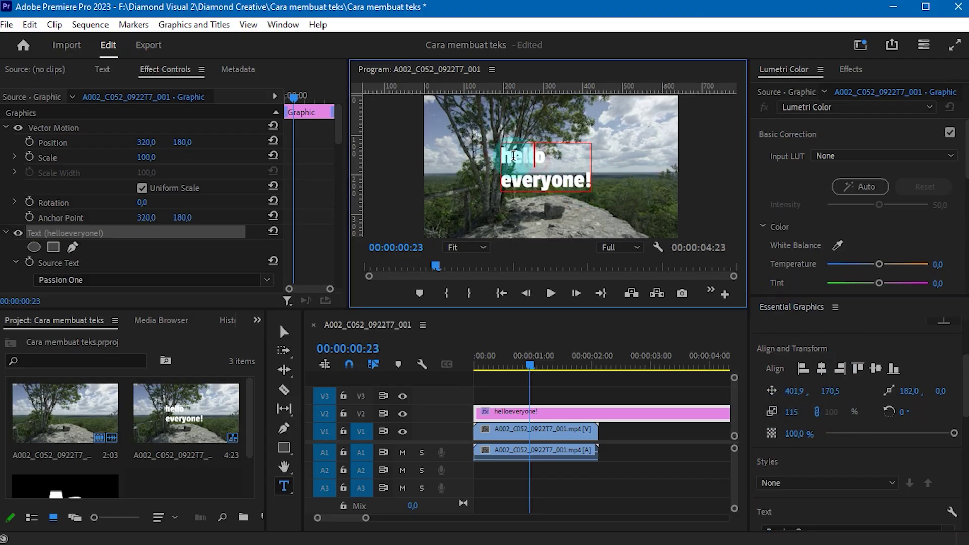
{"action": "left_click_drag", "start_coordinate": [499, 157], "coordinate": [592, 181]}
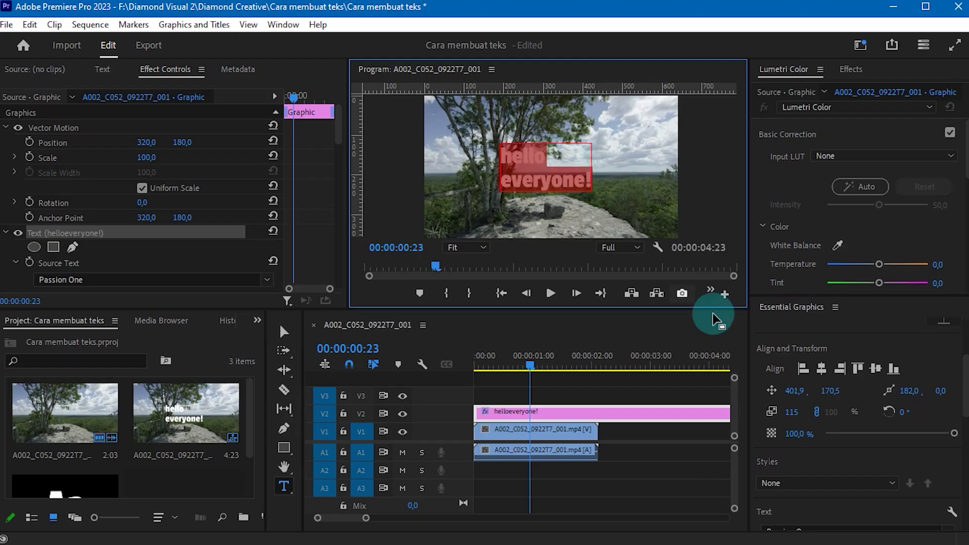
- Unlock the text's scale proportions, set only its height scale to 107, and lock the proportions again
{"action": "left_click", "coordinate": [816, 411]}
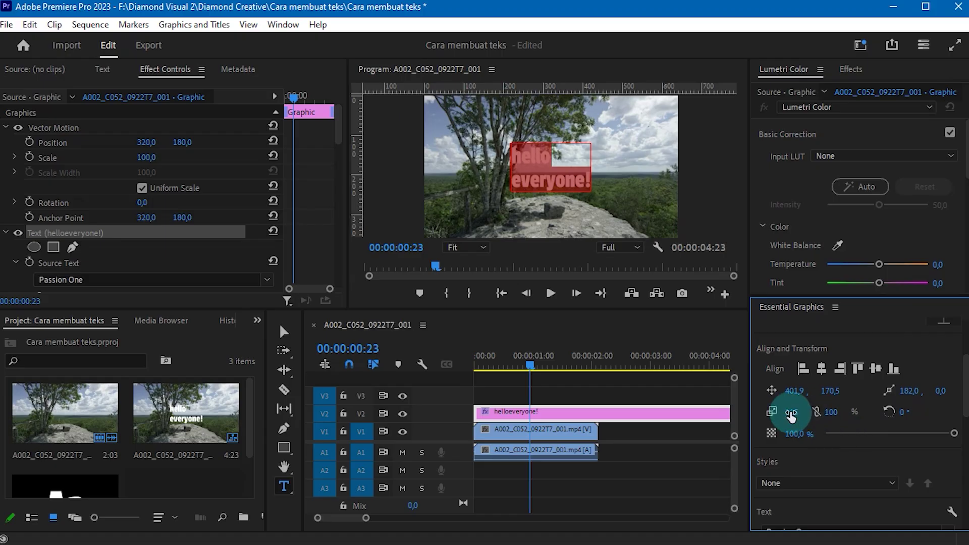
{"action": "left_click_drag", "start_coordinate": [792, 416], "coordinate": [814, 413]}
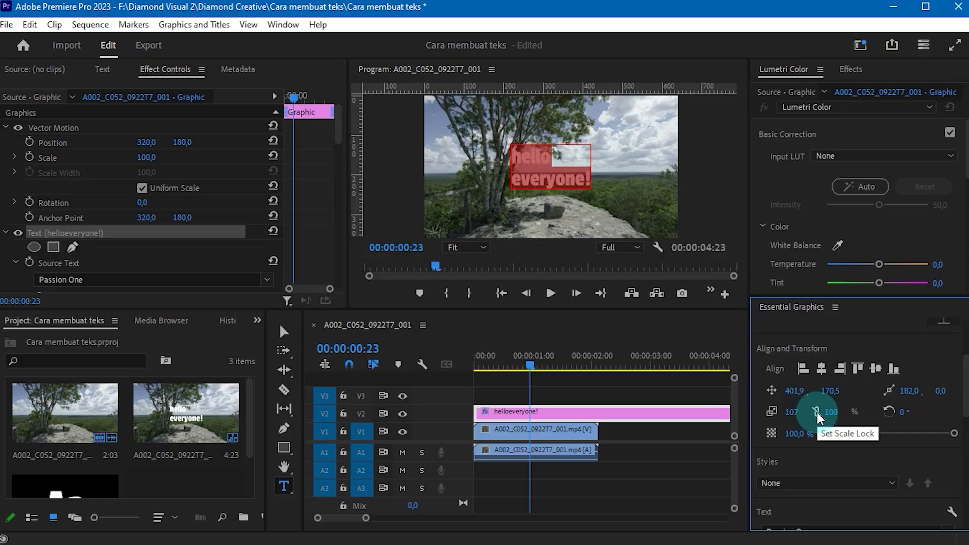
{"action": "left_click", "coordinate": [817, 413]}
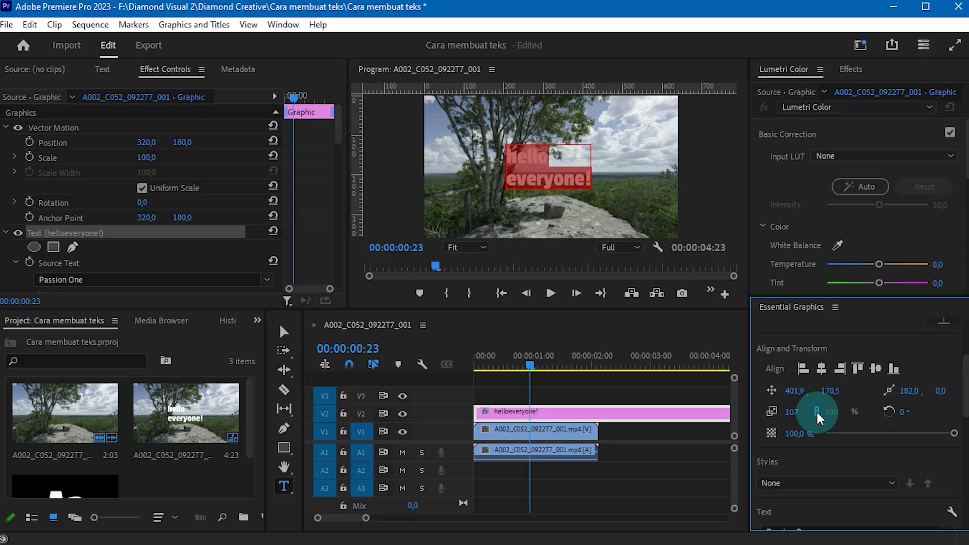
- Unlock the text's scale proportions, set its height to 117 and width to 110 %, and relock them
{"action": "mouse_move", "coordinate": [793, 412]}
{"action": "left_mouse_down"}
{"action": "mouse_move", "coordinate": [833, 412]}
{"action": "mouse_move", "coordinate": [799, 411]}
{"action": "left_mouse_up"}
{"action": "left_click", "coordinate": [815, 413]}
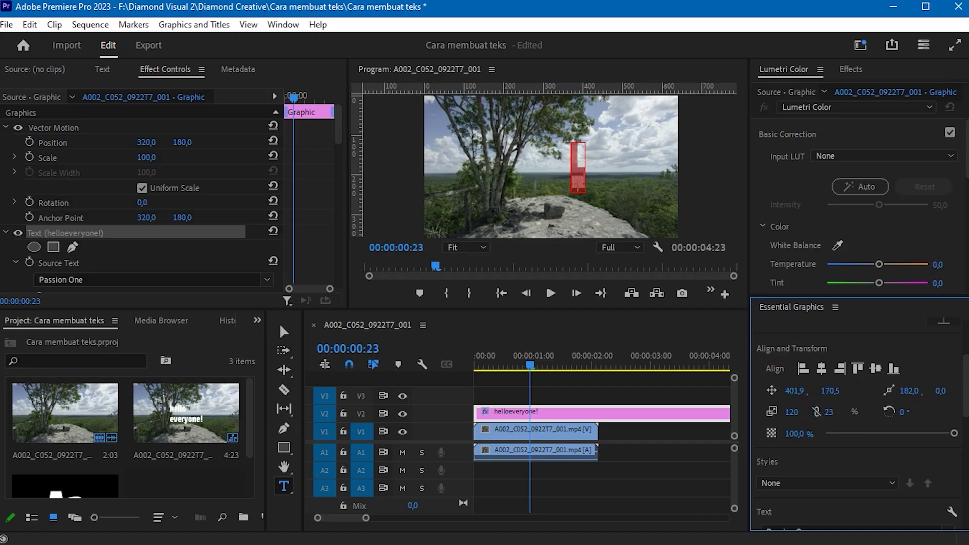
{"action": "left_click_drag", "start_coordinate": [793, 412], "coordinate": [858, 410]}
{"action": "left_click", "coordinate": [818, 411]}
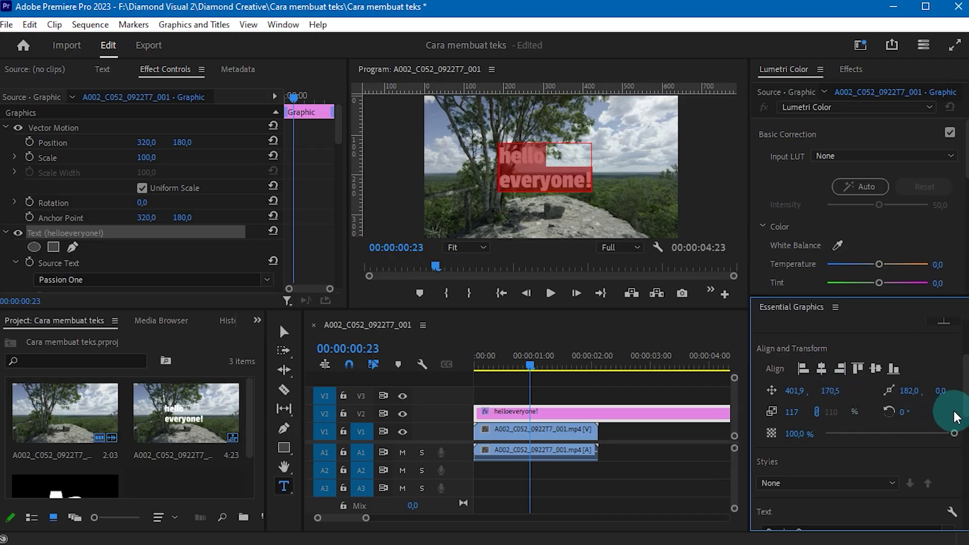
- Try rotating the text block and undo the rotation
{"action": "mouse_move", "coordinate": [911, 414]}
{"action": "left_mouse_down"}
{"action": "mouse_move", "coordinate": [954, 414]}
{"action": "mouse_move", "coordinate": [916, 414]}
{"action": "mouse_move", "coordinate": [939, 414]}
{"action": "mouse_move", "coordinate": [924, 412]}
{"action": "left_mouse_up"}
{"action": "key", "text": "ctrl+z"}
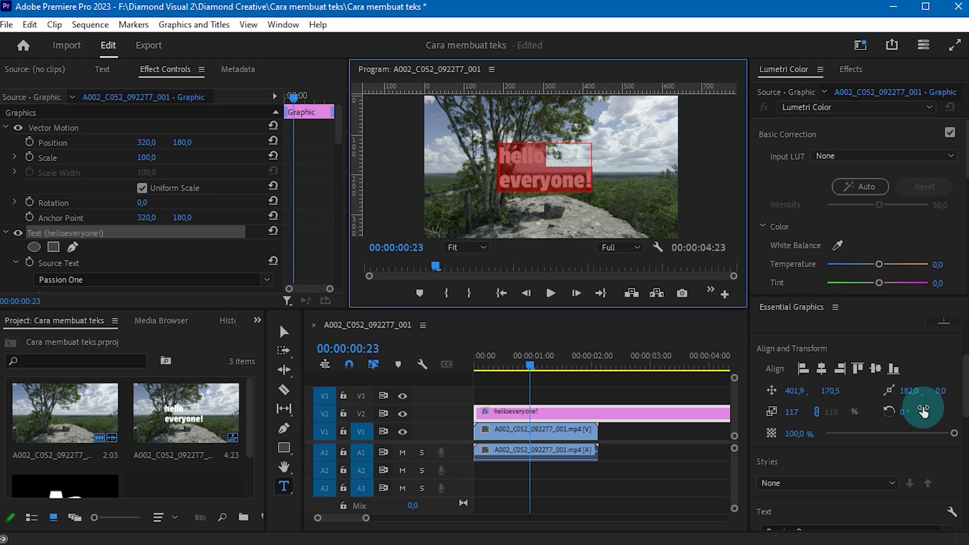
- Lower the text's opacity to 38,3 %, reselect both lines, and adjust the opacity to 47,8 %
{"action": "mouse_move", "coordinate": [902, 429]}
{"action": "left_mouse_down"}
{"action": "mouse_move", "coordinate": [915, 429]}
{"action": "mouse_move", "coordinate": [858, 428]}
{"action": "mouse_move", "coordinate": [922, 428]}
{"action": "mouse_move", "coordinate": [901, 435]}
{"action": "left_mouse_up"}
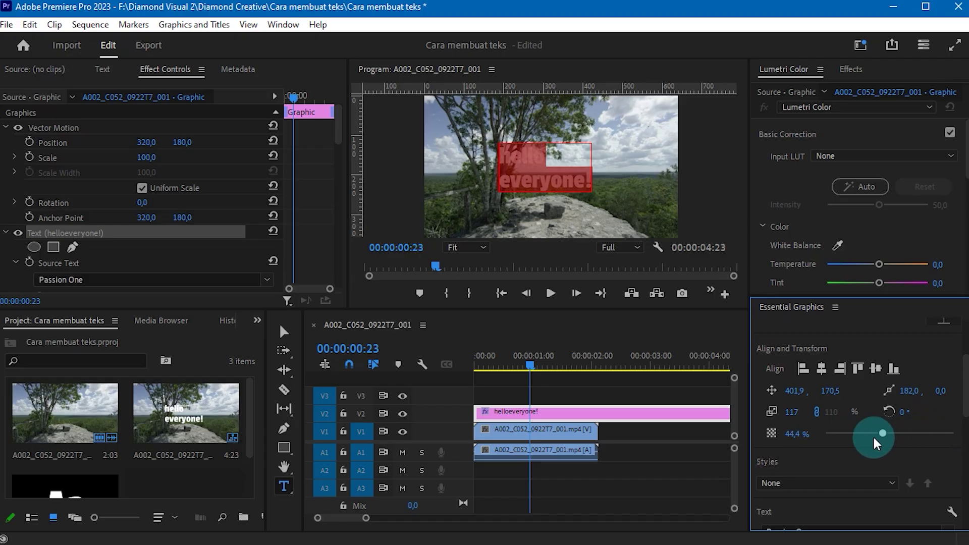
{"action": "left_click", "coordinate": [506, 158]}
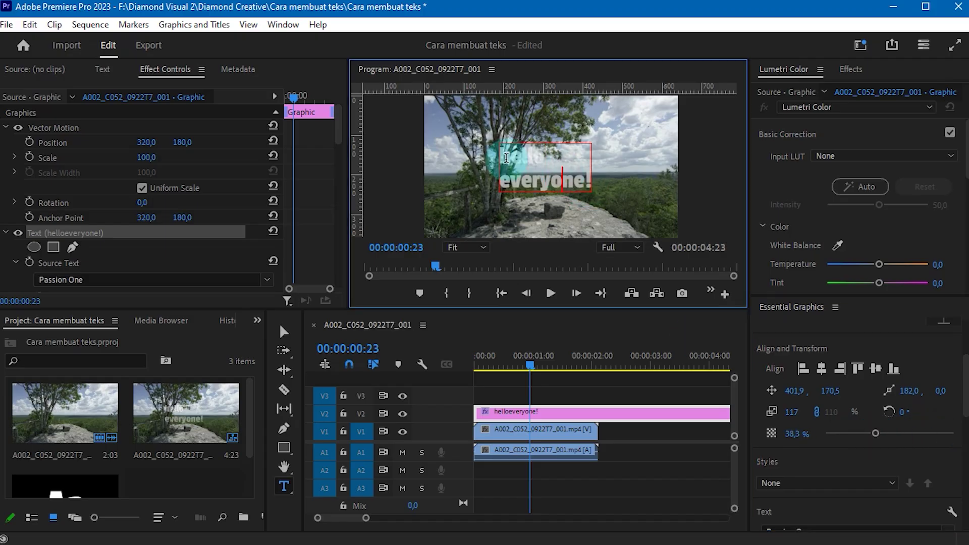
{"action": "key", "text": "ctrl+a"}
{"action": "left_click_drag", "start_coordinate": [860, 426], "coordinate": [889, 430]}
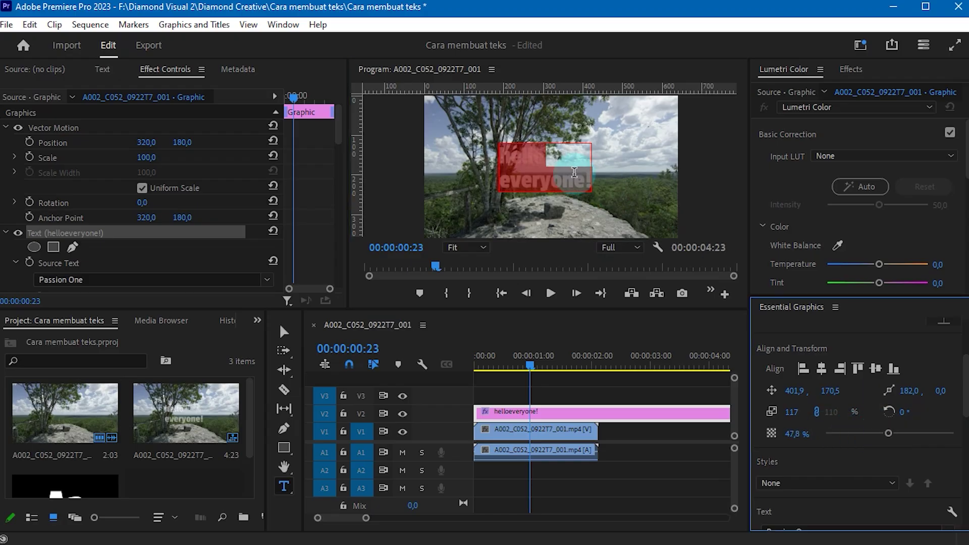
{"action": "left_click", "coordinate": [575, 172]}
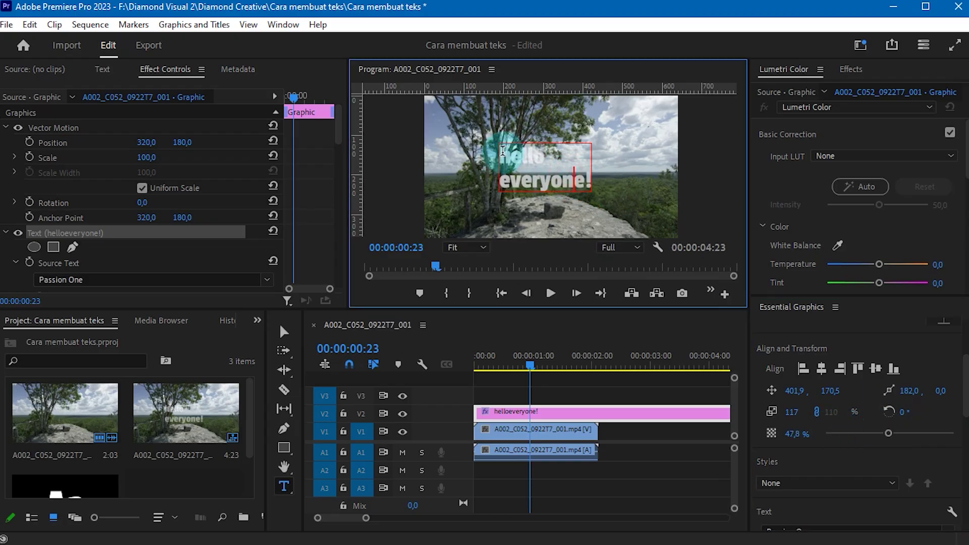
- Magnify the program preview to 100% and on to 150% to inspect the semi-transparent text
{"action": "left_click", "coordinate": [469, 247]}
{"action": "left_click", "coordinate": [473, 341]}
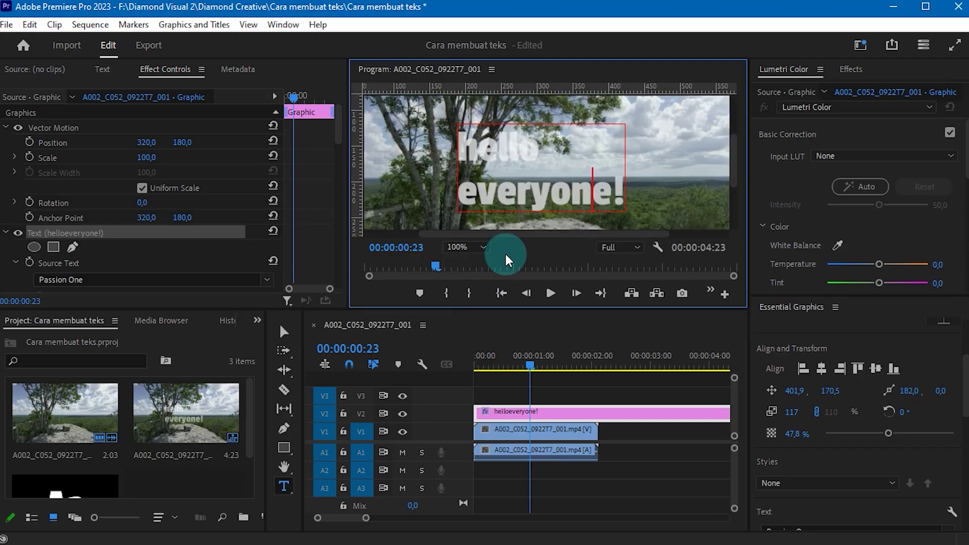
{"action": "left_click", "coordinate": [460, 253]}
{"action": "left_click", "coordinate": [463, 353]}
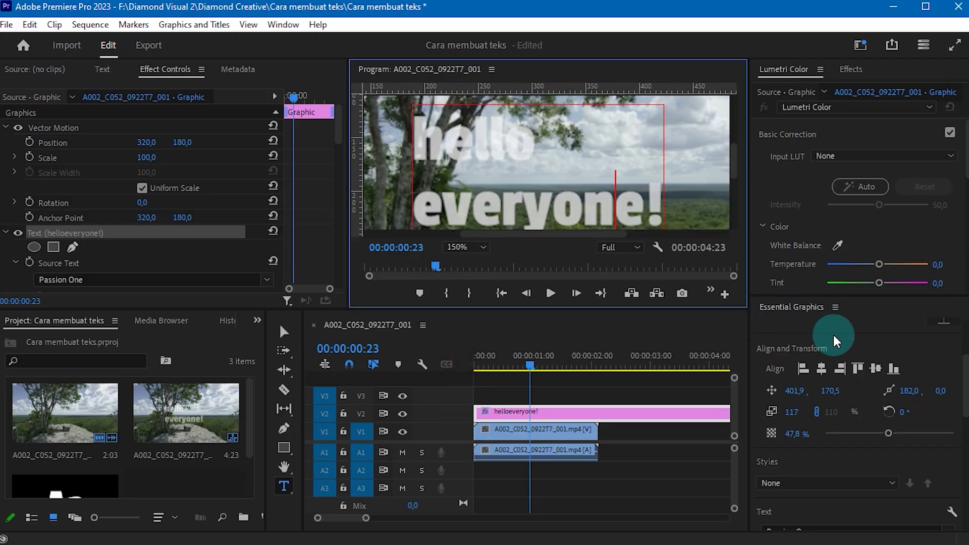
- Restore the text's opacity to 100 % and return the program preview zoom to Fit
{"action": "left_click_drag", "start_coordinate": [878, 430], "coordinate": [966, 433]}
{"action": "left_click", "coordinate": [450, 247]}
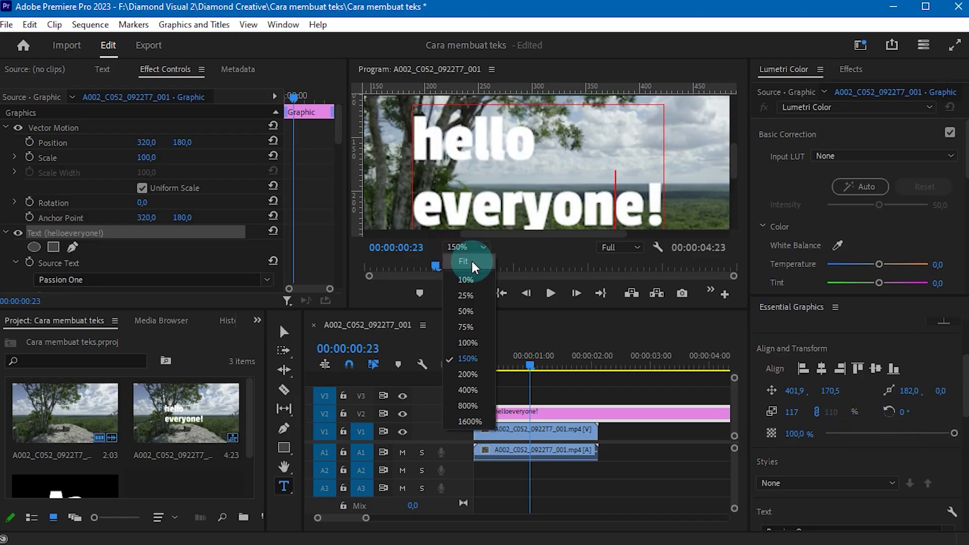
{"action": "left_click", "coordinate": [467, 258]}
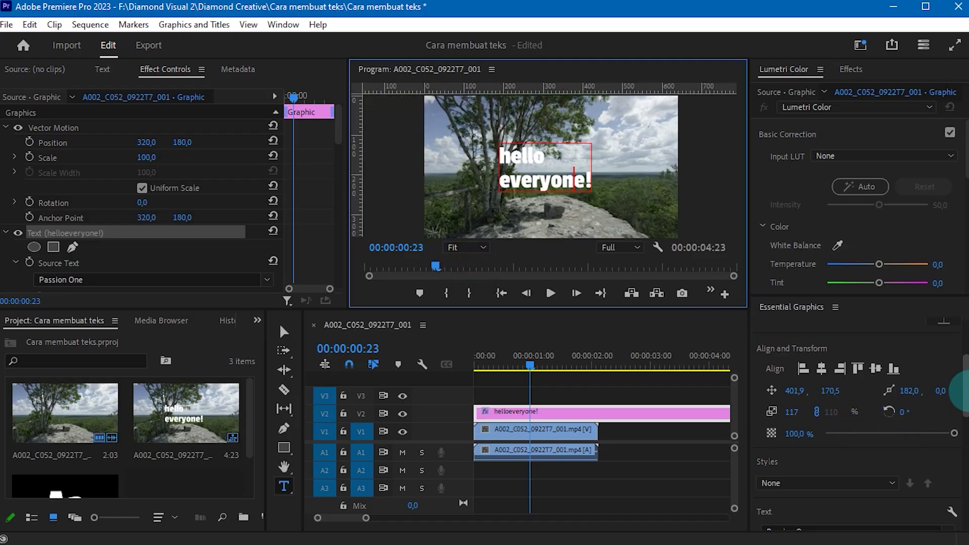
- Create a new text style named Text Style from the formatting of the hello everyone! text
{"action": "left_click_drag", "start_coordinate": [965, 391], "coordinate": [966, 418]}
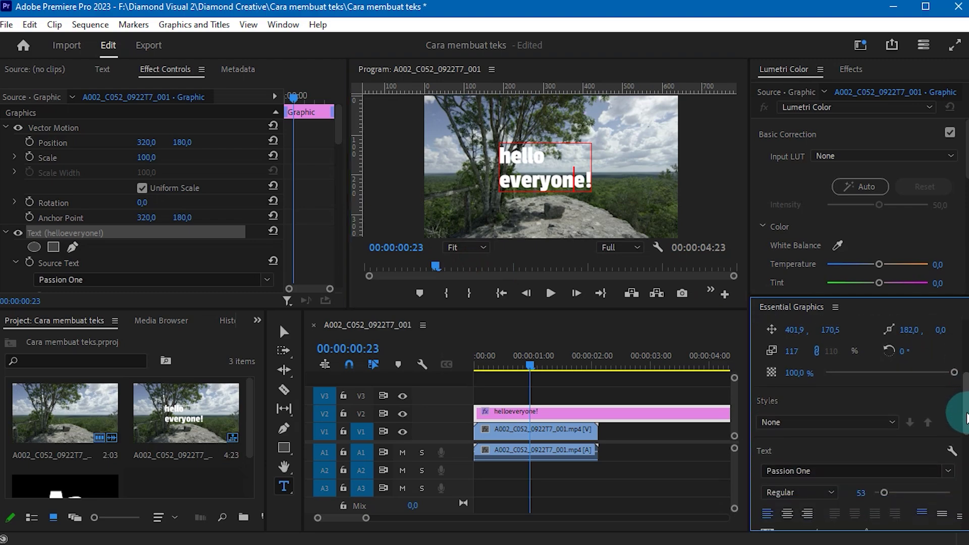
{"action": "left_click", "coordinate": [891, 424]}
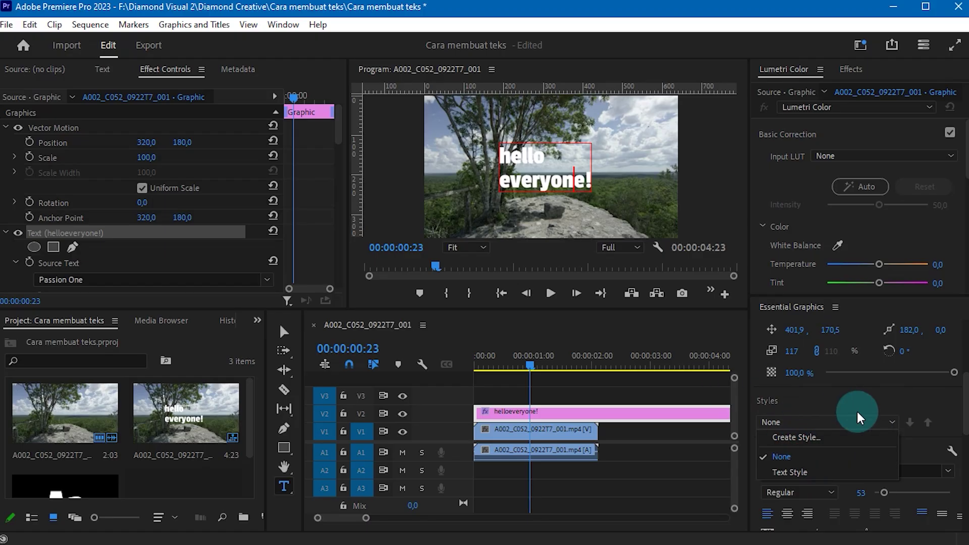
{"action": "left_click", "coordinate": [893, 421]}
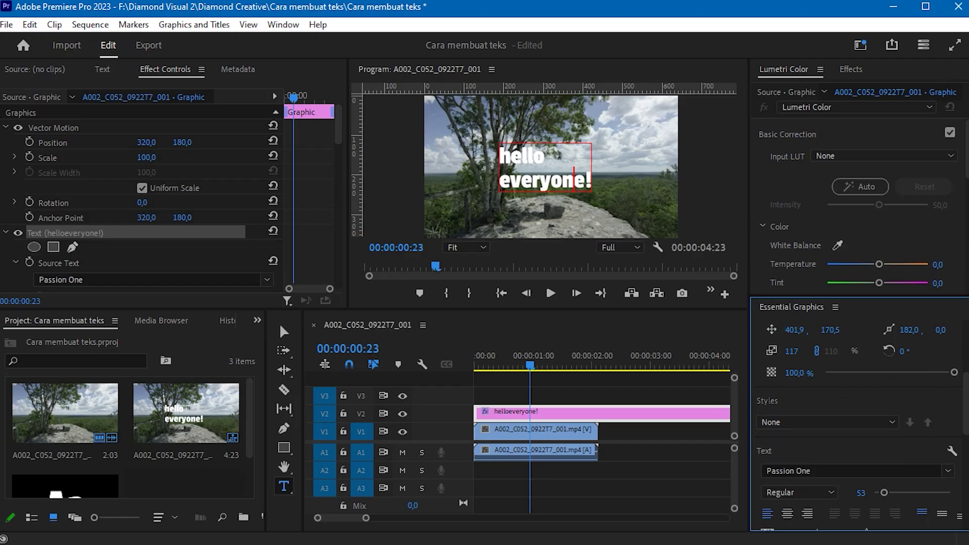
{"action": "left_click", "coordinate": [887, 422]}
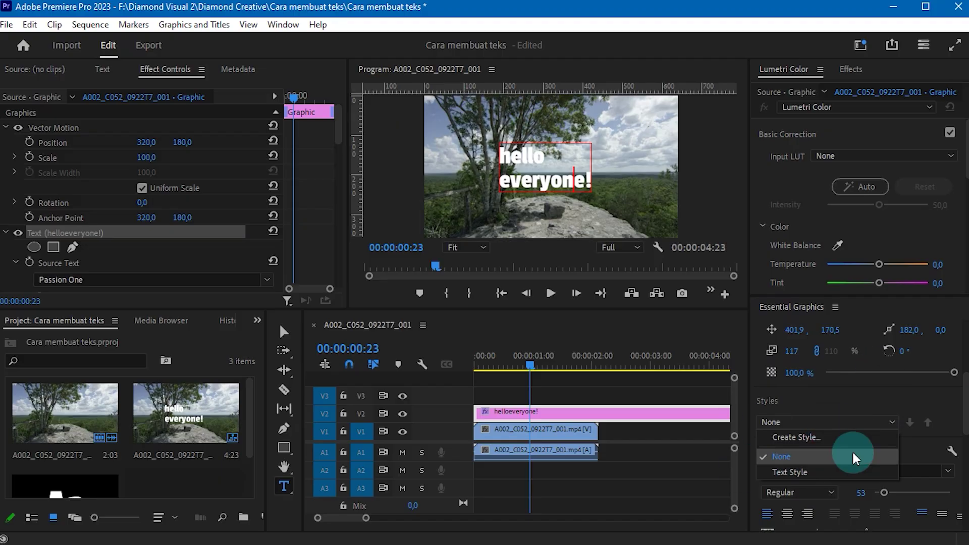
{"action": "left_click", "coordinate": [834, 439]}
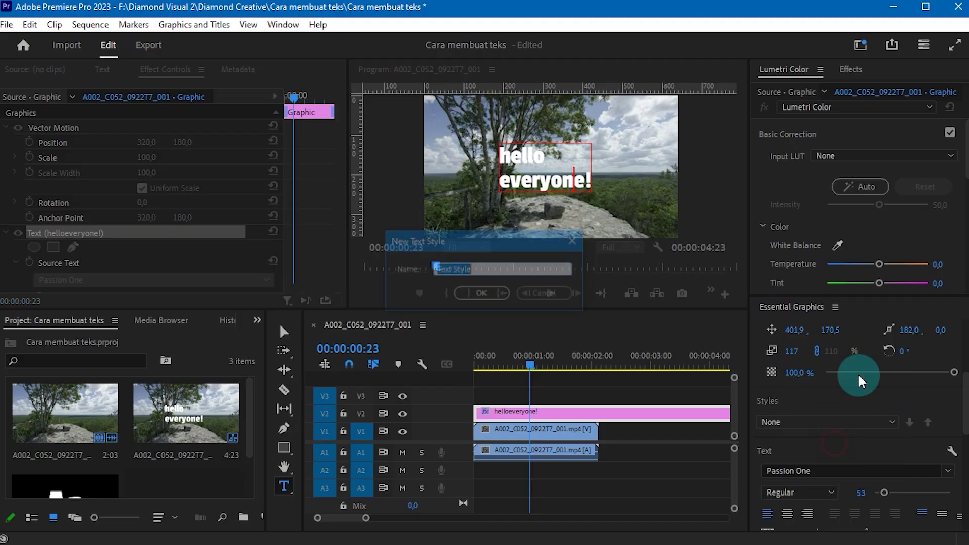
{"action": "left_click", "coordinate": [504, 295]}
{"action": "left_click_drag", "start_coordinate": [966, 404], "coordinate": [966, 411]}
{"action": "left_click", "coordinate": [902, 403]}
{"action": "left_click", "coordinate": [891, 402]}
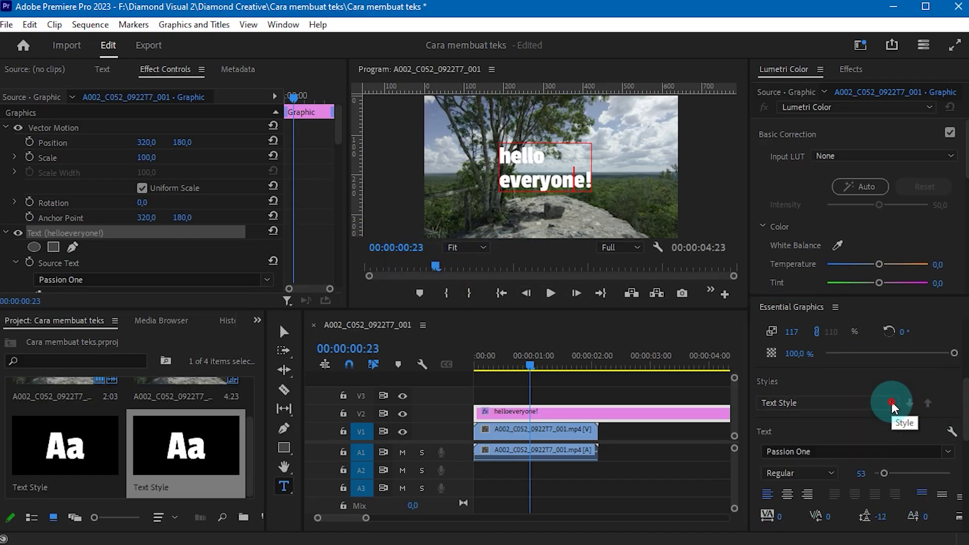
- Try to change the text's font to LEMON MILK without selecting its characters
{"action": "left_click_drag", "start_coordinate": [964, 391], "coordinate": [962, 410]}
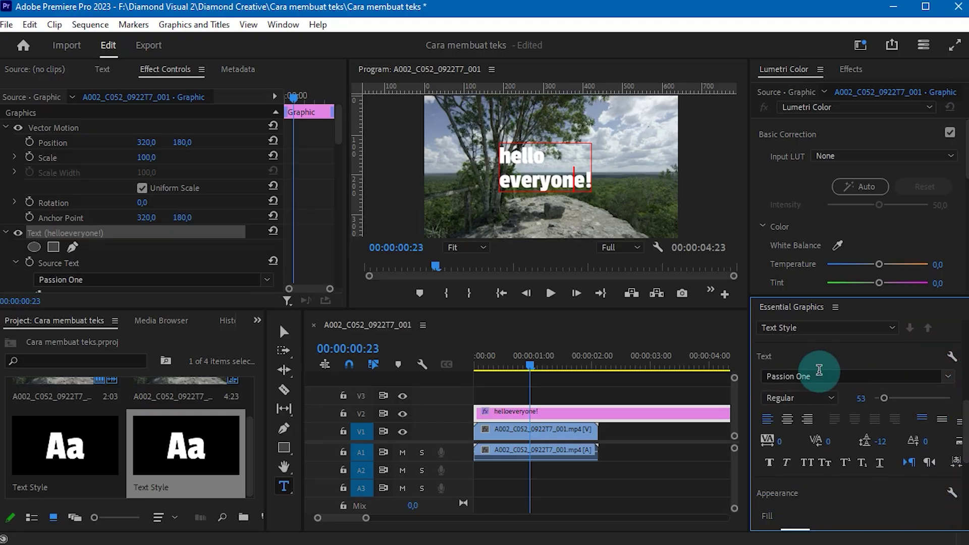
{"action": "left_click", "coordinate": [800, 376]}
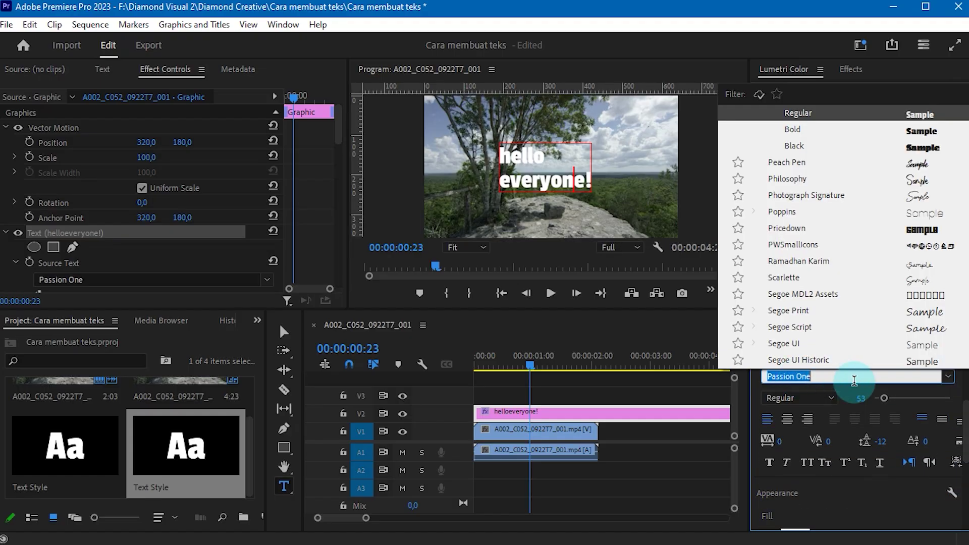
{"action": "scroll", "coordinate": [854, 380], "scroll_direction": "up", "scroll_amount": 1}
{"action": "scroll", "coordinate": [879, 218], "scroll_direction": "up", "scroll_amount": 3}
{"action": "scroll", "coordinate": [862, 207], "scroll_direction": "up", "scroll_amount": 11}
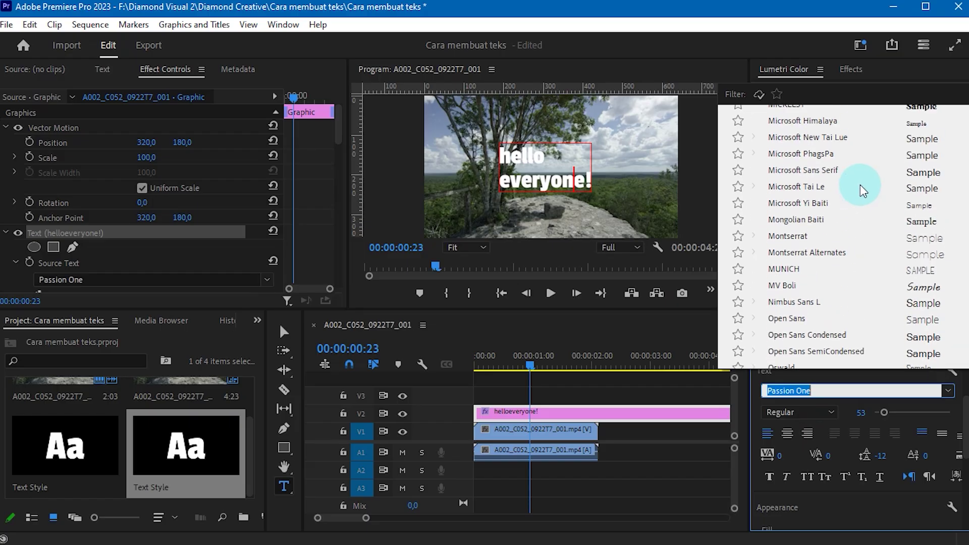
{"action": "scroll", "coordinate": [860, 185], "scroll_direction": "up", "scroll_amount": 7}
{"action": "scroll", "coordinate": [843, 157], "scroll_direction": "up", "scroll_amount": 4}
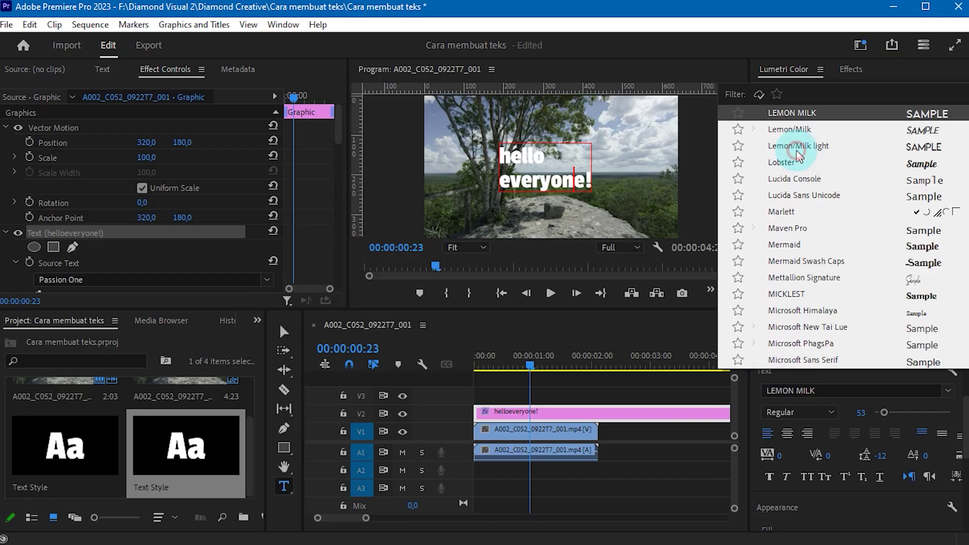
- Select all characters of the two-line text and set its font to LEMON MILK
{"action": "left_click", "coordinate": [572, 191]}
{"action": "left_click", "coordinate": [578, 187]}
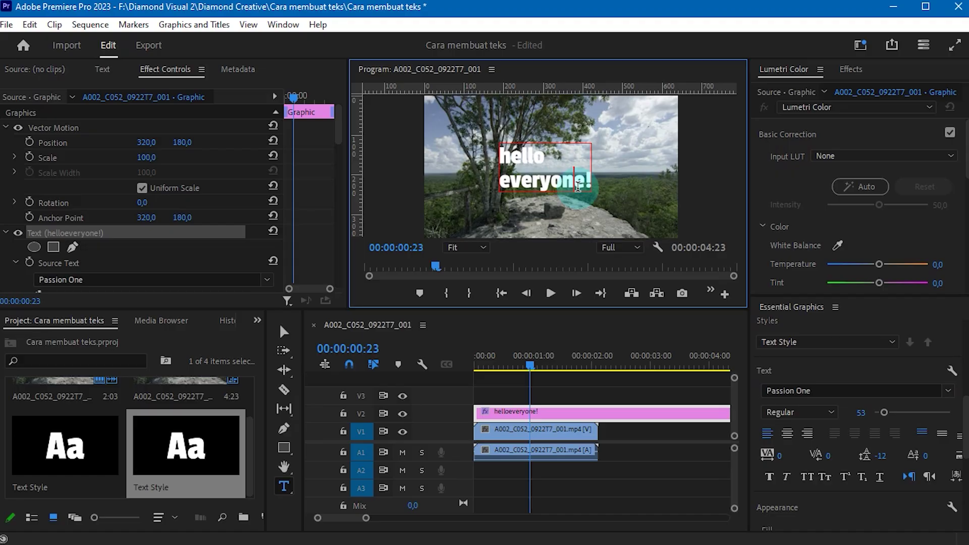
{"action": "key", "text": "ctrl+a"}
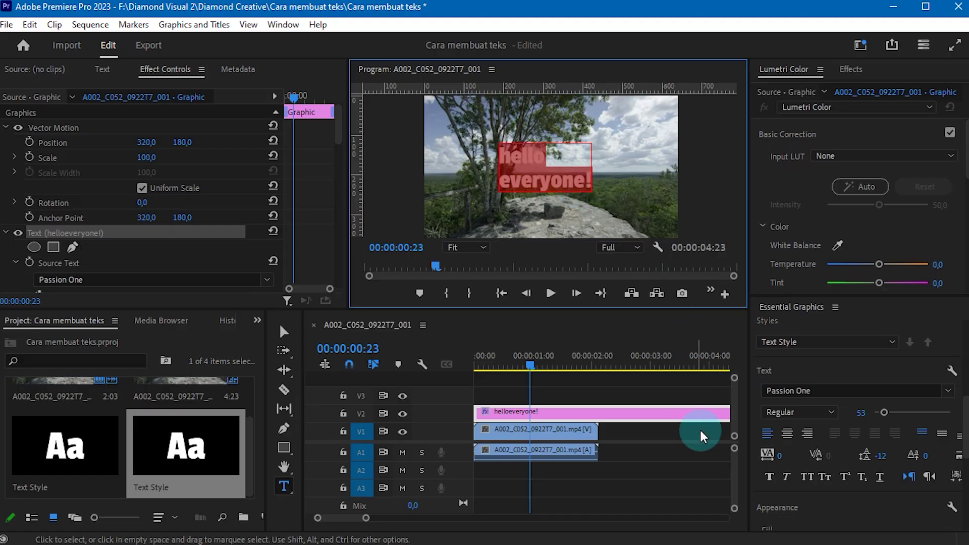
{"action": "left_click", "coordinate": [788, 390]}
{"action": "scroll", "coordinate": [805, 263], "scroll_direction": "up", "scroll_amount": 2}
{"action": "scroll", "coordinate": [805, 234], "scroll_direction": "up", "scroll_amount": 5}
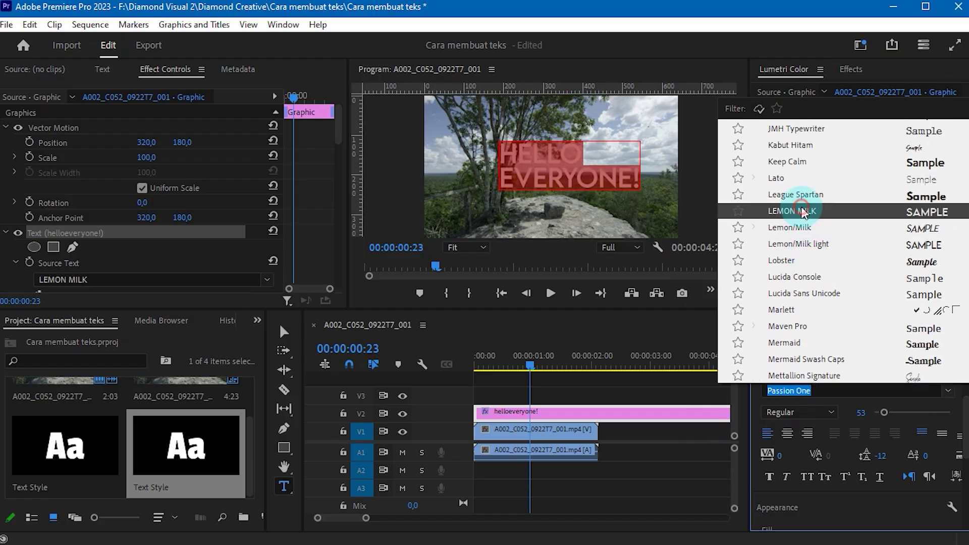
{"action": "left_click", "coordinate": [802, 211]}
{"action": "left_click", "coordinate": [565, 172]}
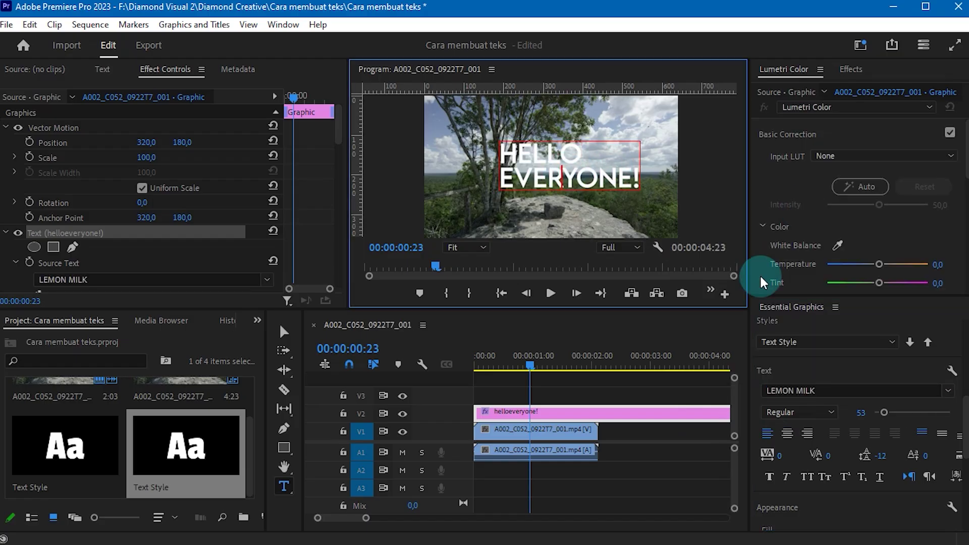
- Reselect both lines of text and check which font styles are available for LEMON MILK
{"action": "scroll", "coordinate": [840, 426], "scroll_direction": "down", "scroll_amount": 1}
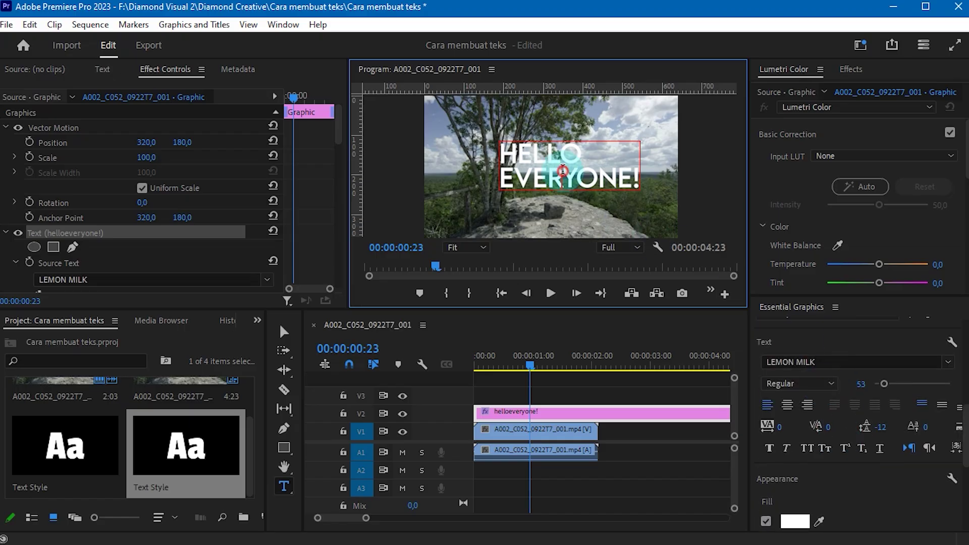
{"action": "key", "text": "ctrl+a"}
{"action": "left_click", "coordinate": [519, 154]}
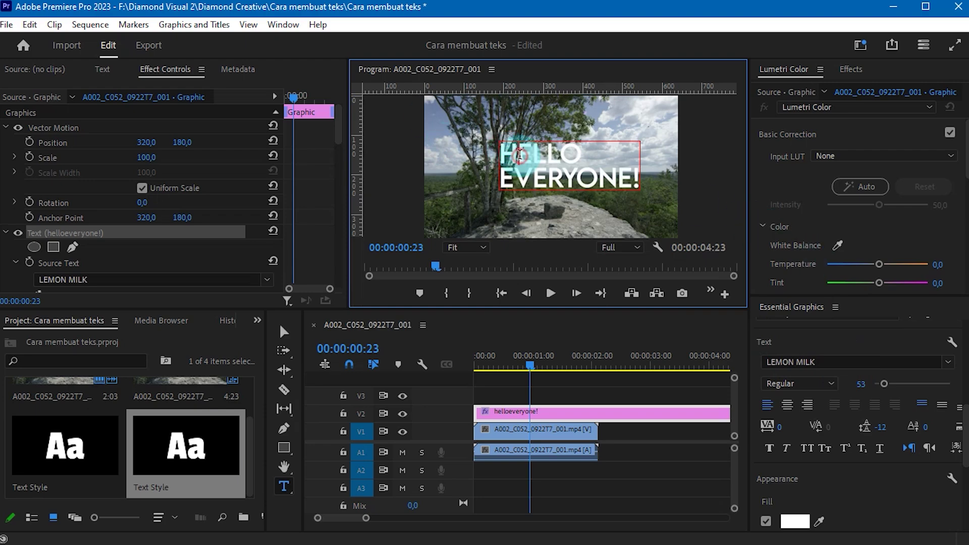
{"action": "key", "text": "ctrl+a"}
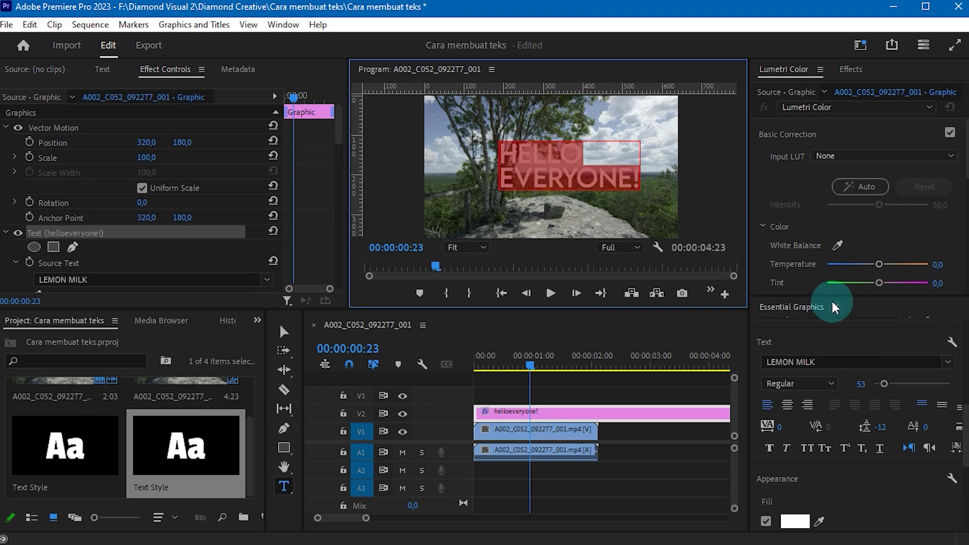
{"action": "left_click", "coordinate": [810, 379]}
{"action": "left_click", "coordinate": [810, 382]}
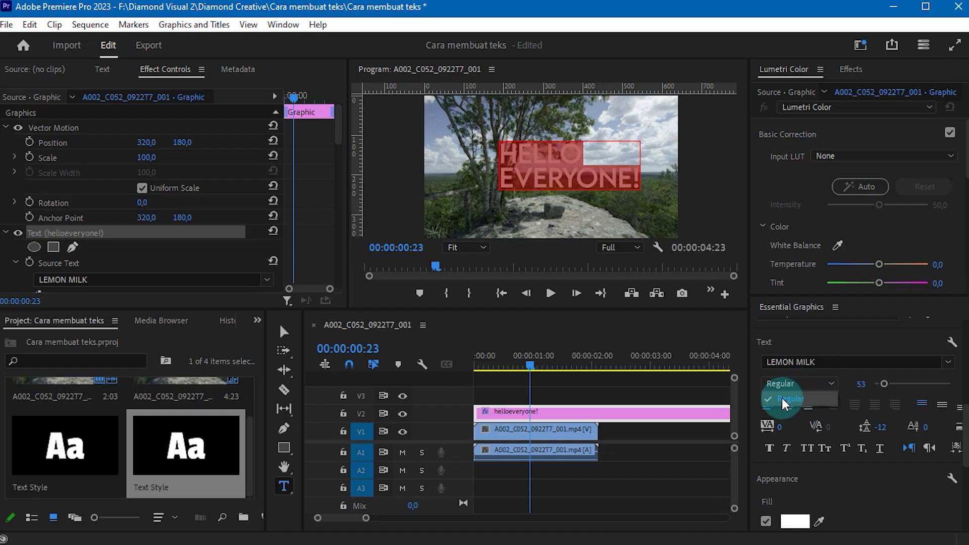
{"action": "left_click", "coordinate": [811, 382]}
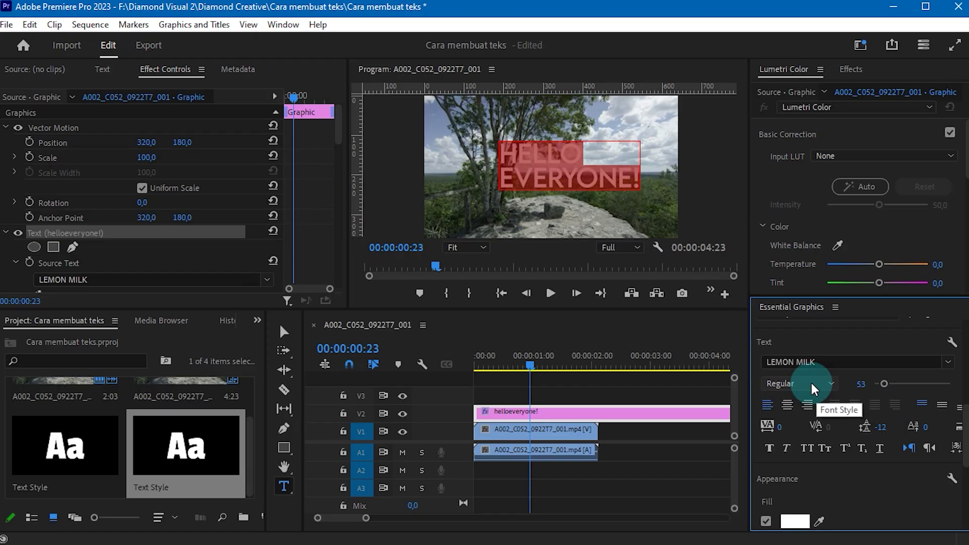
- Change the font of the selected text to MICKLEST
{"action": "left_click", "coordinate": [943, 365]}
{"action": "scroll", "coordinate": [841, 465], "scroll_direction": "down", "scroll_amount": 1}
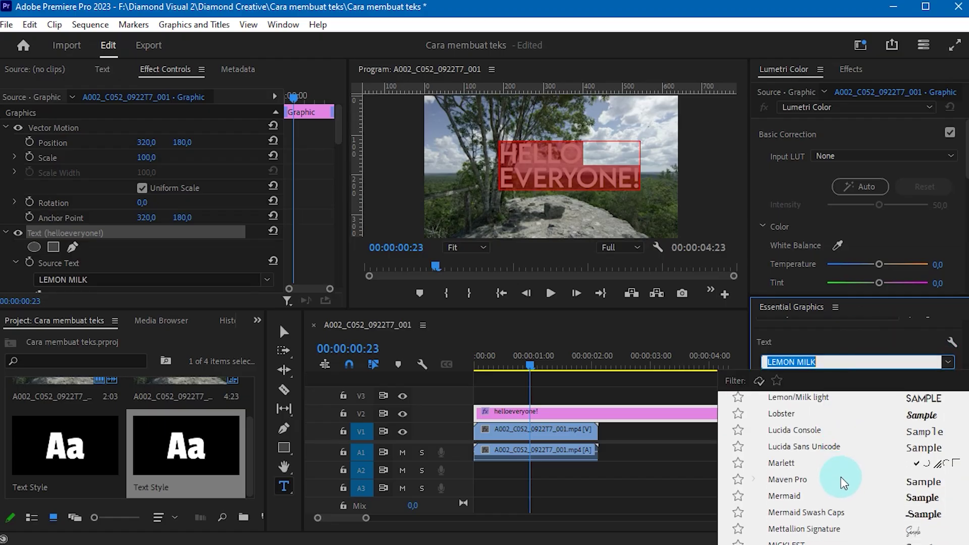
{"action": "scroll", "coordinate": [844, 483], "scroll_direction": "down", "scroll_amount": 3}
{"action": "left_click", "coordinate": [808, 470]}
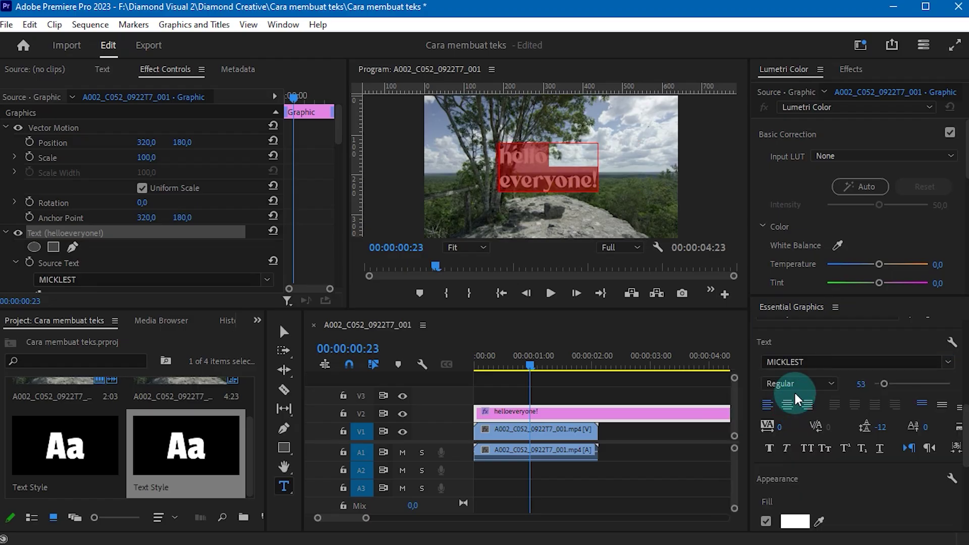
- Change the selected text's font to Open Sans and its font style to ExtraBold
{"action": "left_click", "coordinate": [798, 362]}
{"action": "scroll", "coordinate": [816, 510], "scroll_direction": "down", "scroll_amount": 5}
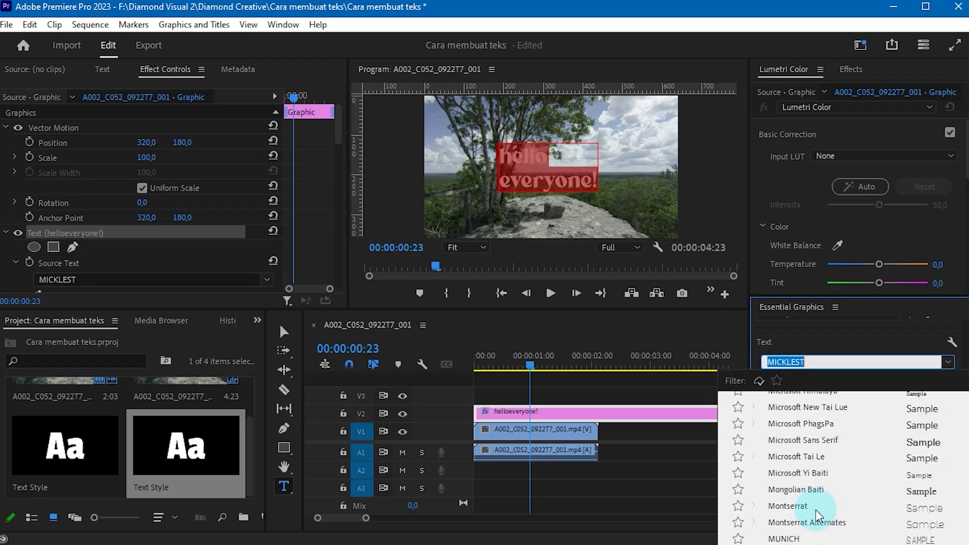
{"action": "left_click", "coordinate": [798, 473]}
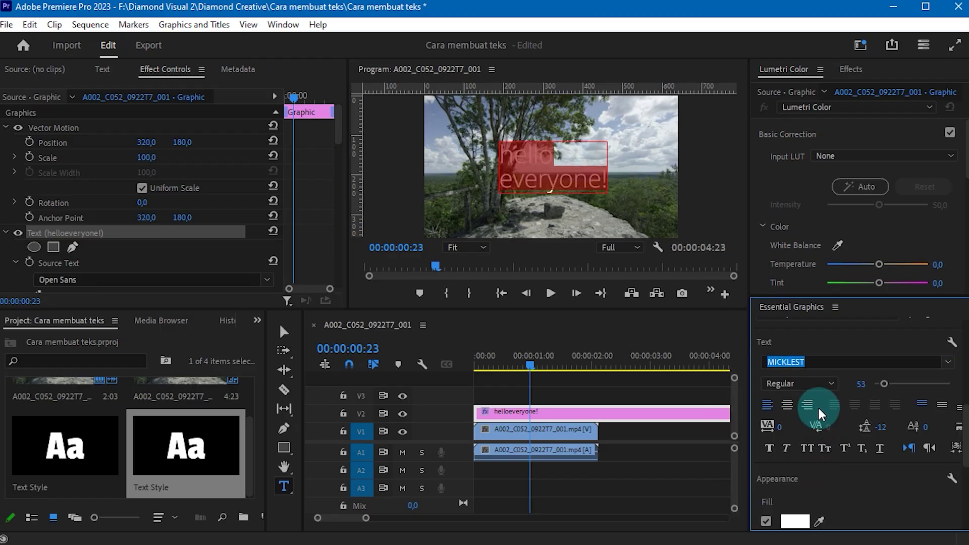
{"action": "left_click", "coordinate": [798, 385]}
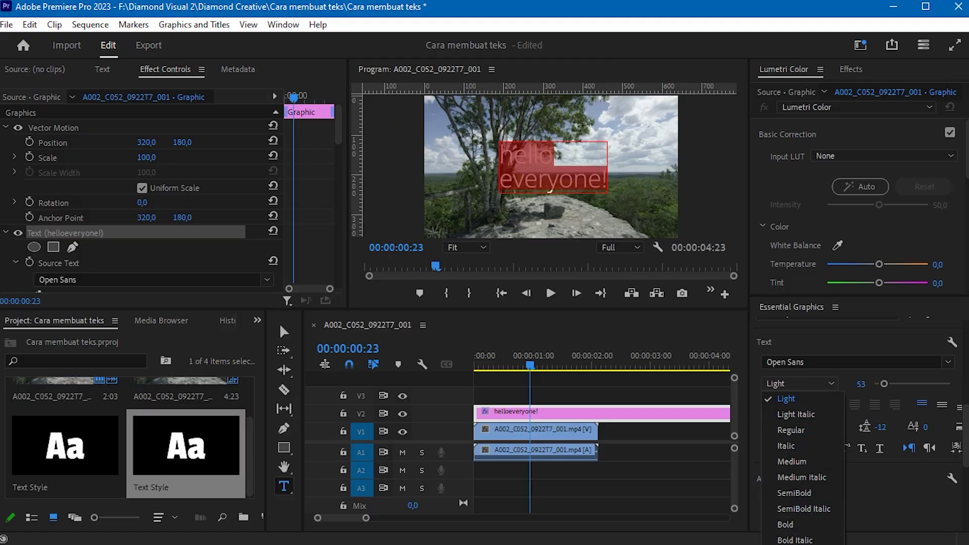
{"action": "left_click", "coordinate": [803, 539]}
- Reselect both lines of text, set the font style to Medium and reduce the font size to 49
{"action": "left_click", "coordinate": [558, 181]}
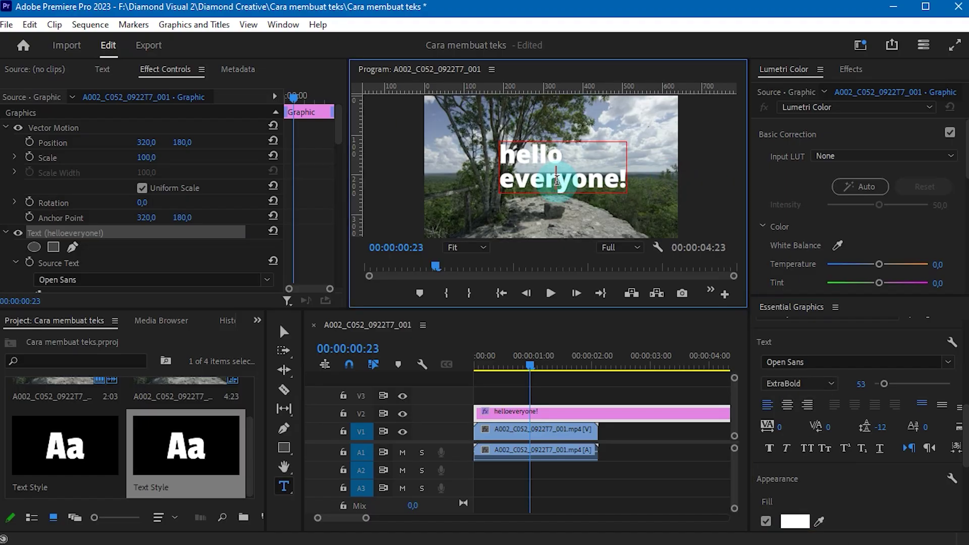
{"action": "key", "text": "ctrl+a"}
{"action": "left_click", "coordinate": [793, 395]}
{"action": "left_click", "coordinate": [795, 462]}
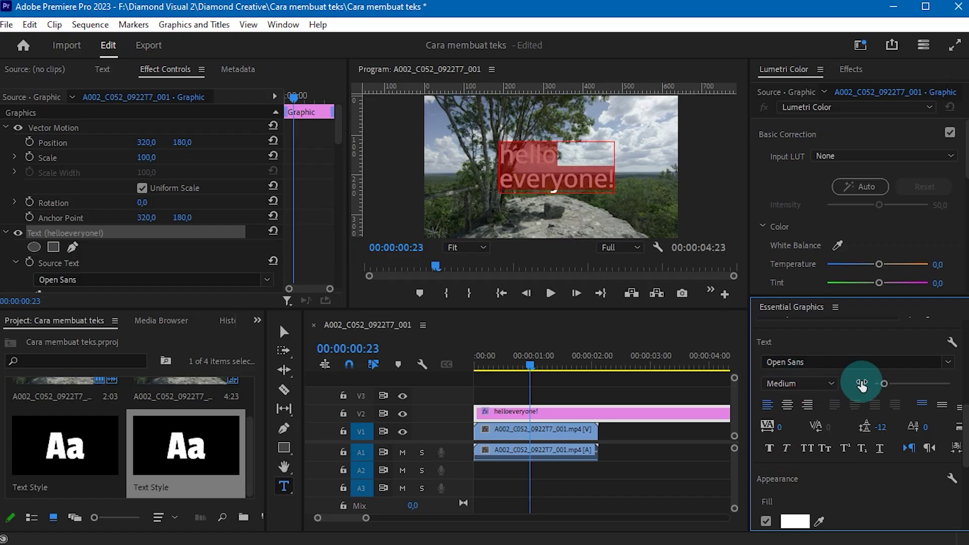
{"action": "mouse_move", "coordinate": [883, 385]}
{"action": "left_mouse_down"}
{"action": "mouse_move", "coordinate": [895, 384]}
{"action": "mouse_move", "coordinate": [877, 390]}
{"action": "mouse_move", "coordinate": [898, 391]}
{"action": "mouse_move", "coordinate": [882, 404]}
{"action": "left_mouse_up"}
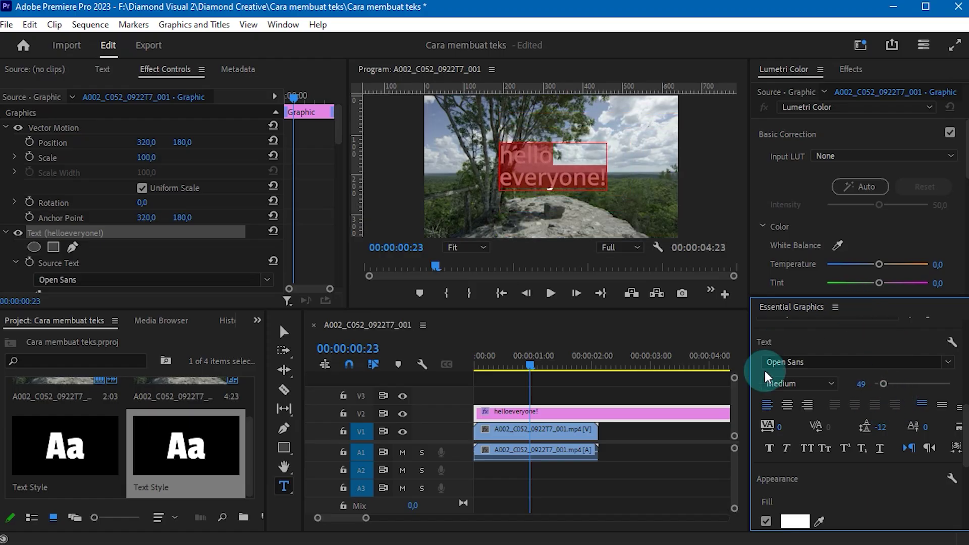
- Widen the Essential Graphics area, then try centre and right text alignment and restore left alignment
{"action": "left_click_drag", "start_coordinate": [748, 397], "coordinate": [668, 413]}
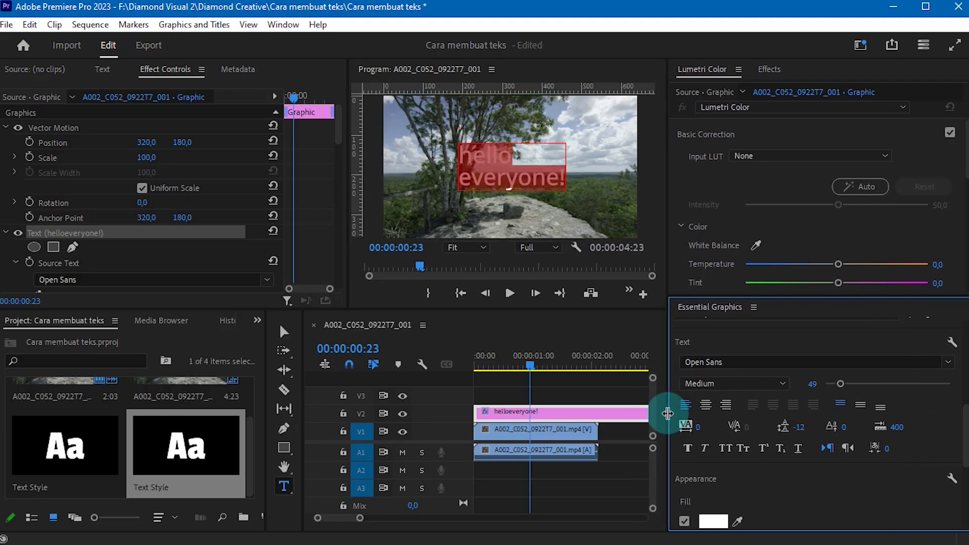
{"action": "left_click", "coordinate": [706, 400]}
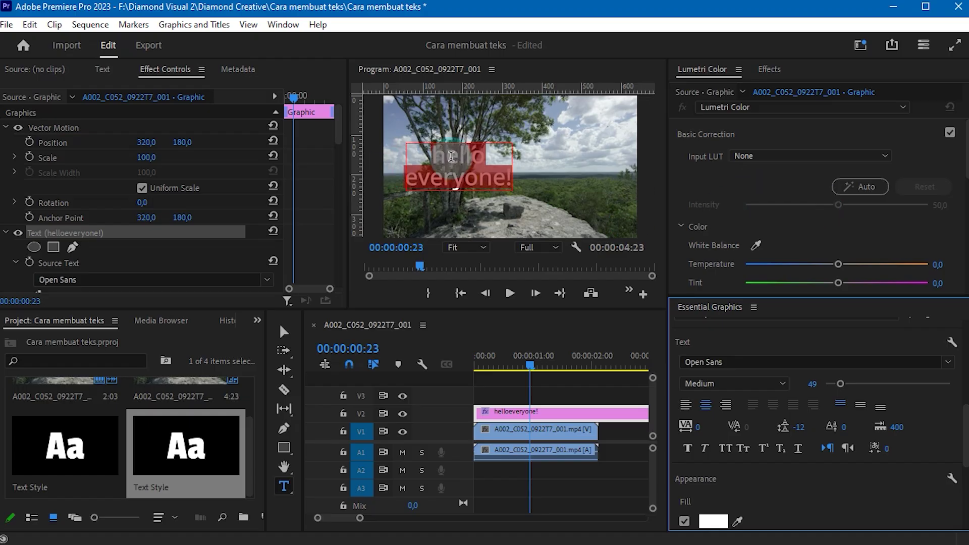
{"action": "left_click", "coordinate": [726, 404]}
{"action": "left_click", "coordinate": [687, 403]}
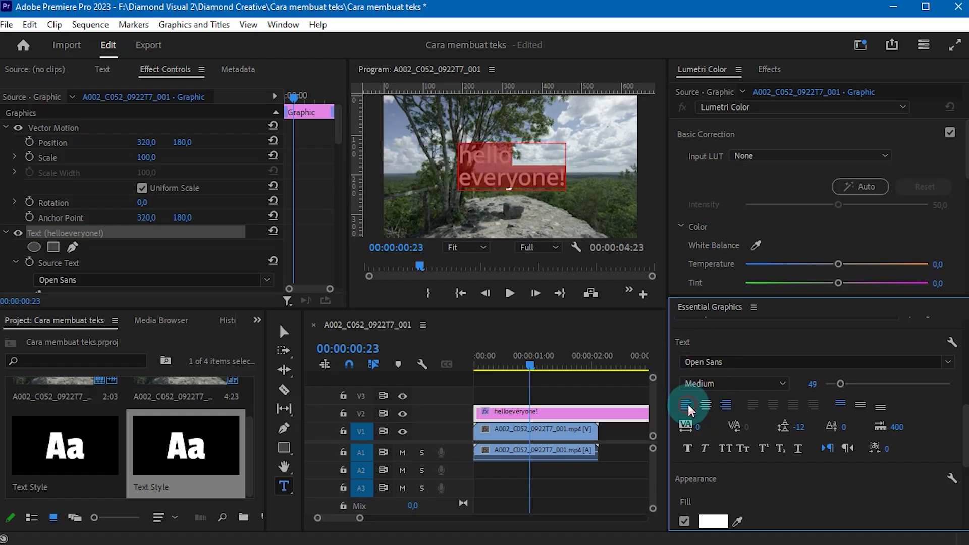
{"action": "left_click", "coordinate": [518, 184]}
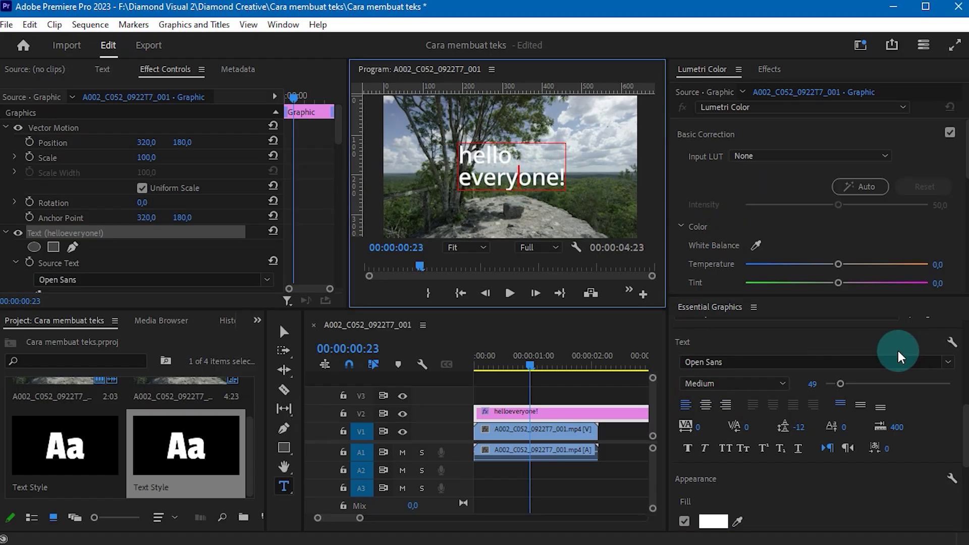
- Try to apply justified alignment to the existing two-line "hello everyone!" text
{"action": "scroll", "coordinate": [961, 429], "scroll_direction": "up", "scroll_amount": 5}
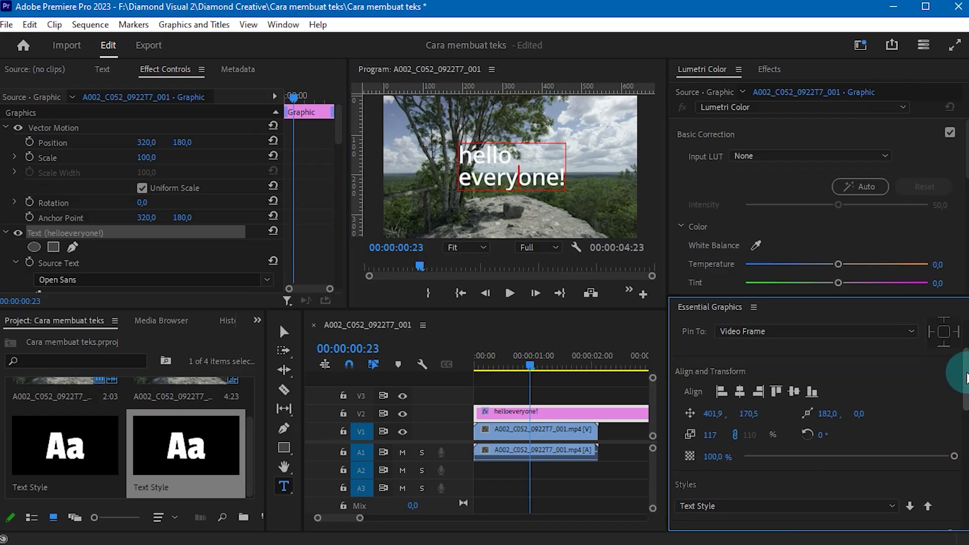
{"action": "scroll", "coordinate": [959, 369], "scroll_direction": "down", "scroll_amount": 5}
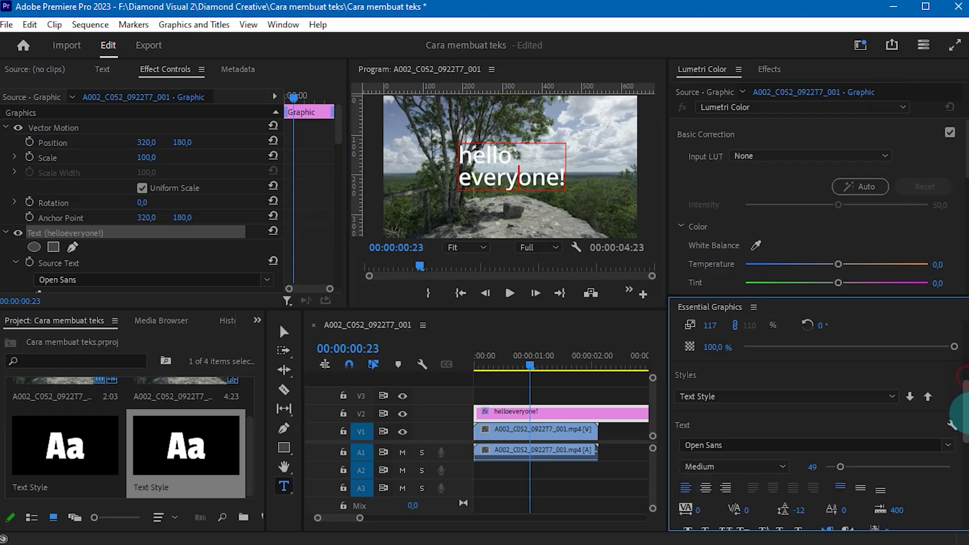
{"action": "left_click", "coordinate": [487, 162]}
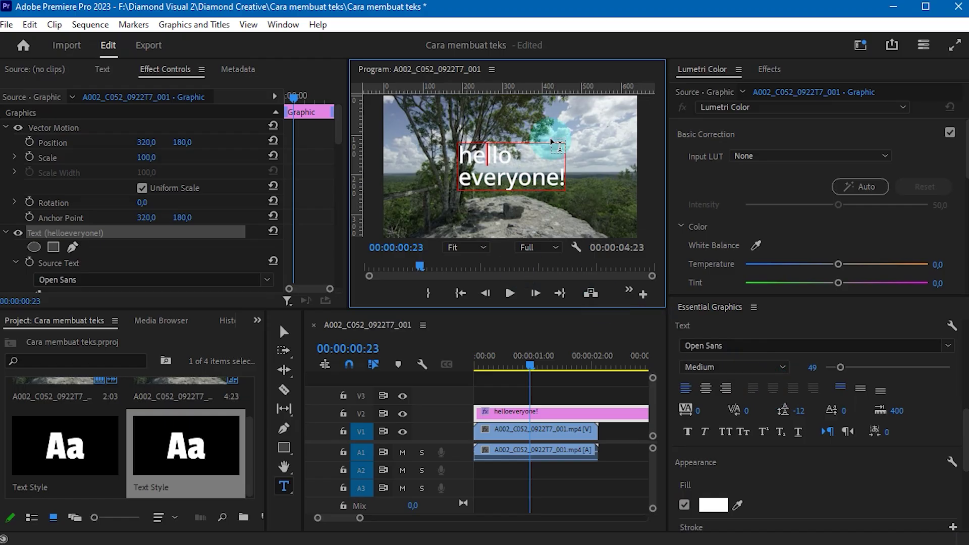
{"action": "left_click", "coordinate": [513, 154]}
{"action": "left_click_drag", "start_coordinate": [461, 154], "coordinate": [580, 187]}
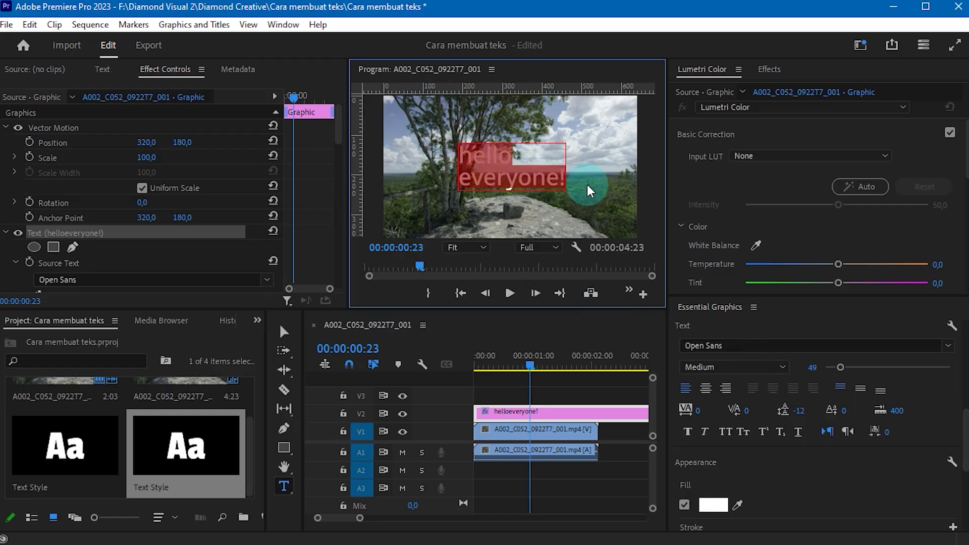
{"action": "left_click", "coordinate": [511, 152]}
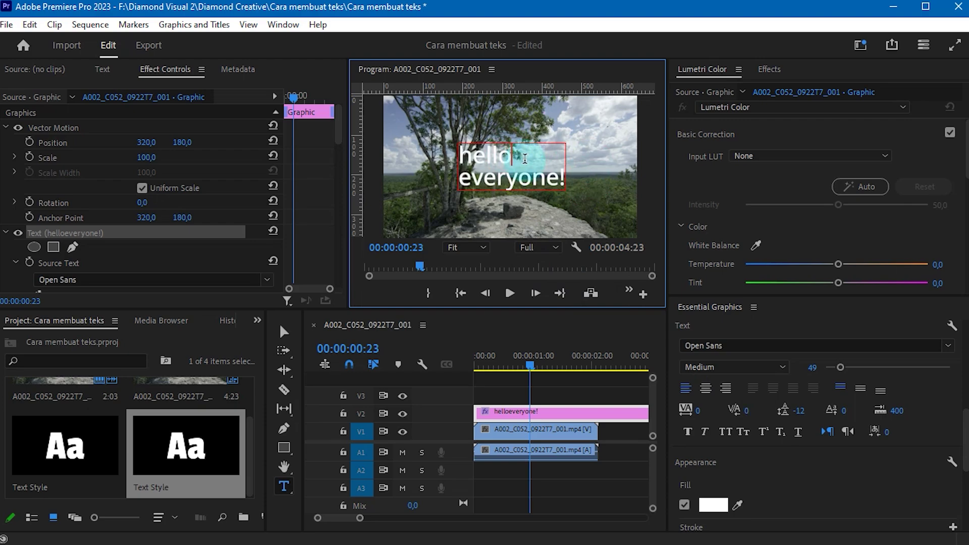
{"action": "double_click", "coordinate": [497, 157]}
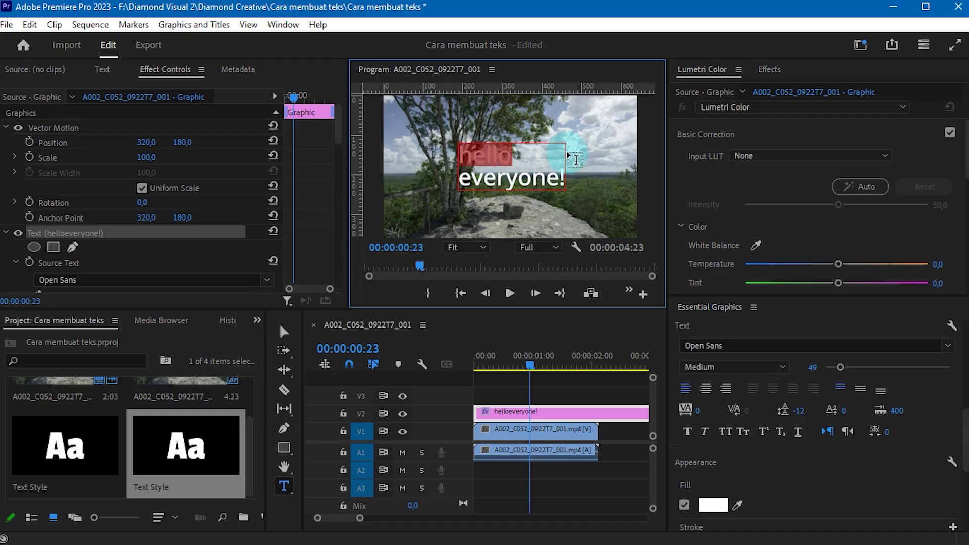
{"action": "left_click", "coordinate": [504, 174]}
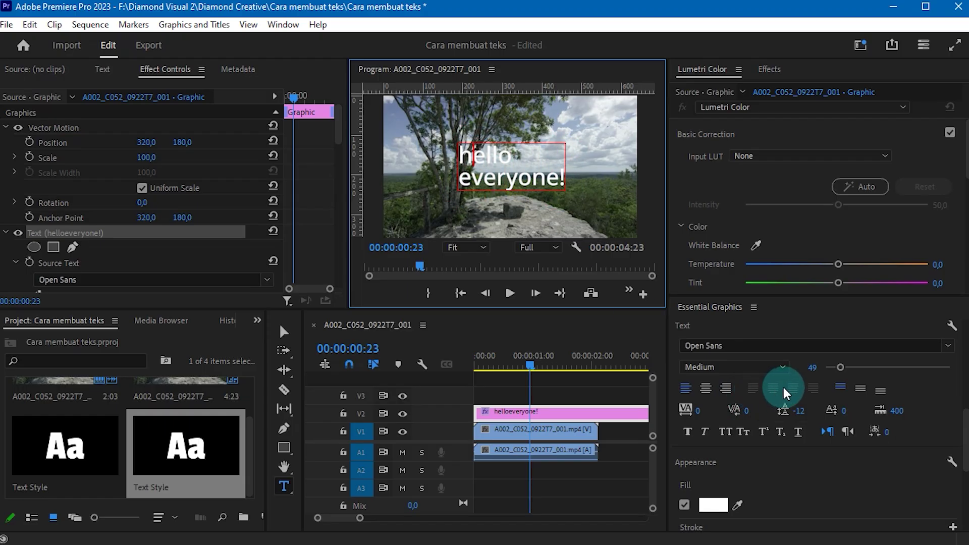
{"action": "left_click", "coordinate": [755, 387]}
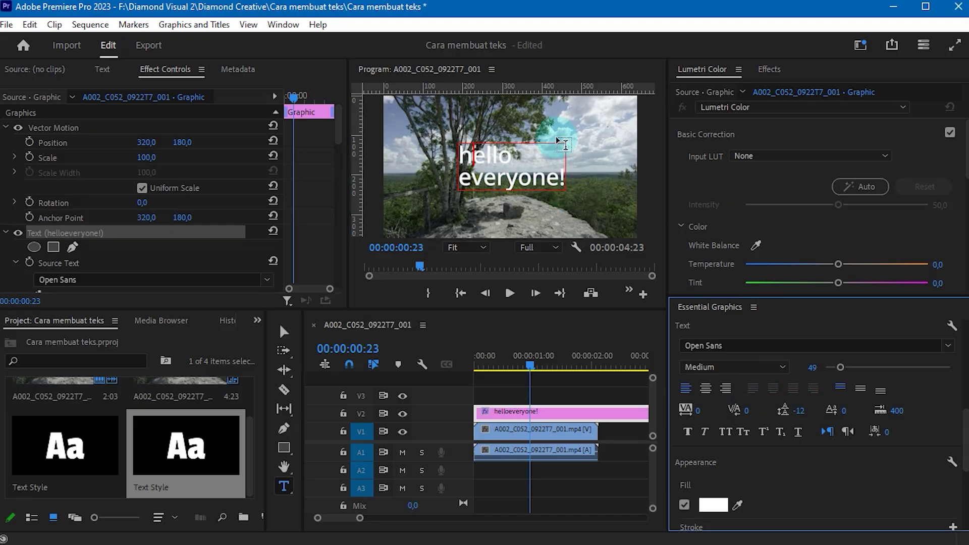
- Erase all of the "hello everyone!" text and delete its graphic clip from track V2
{"action": "left_click", "coordinate": [527, 177]}
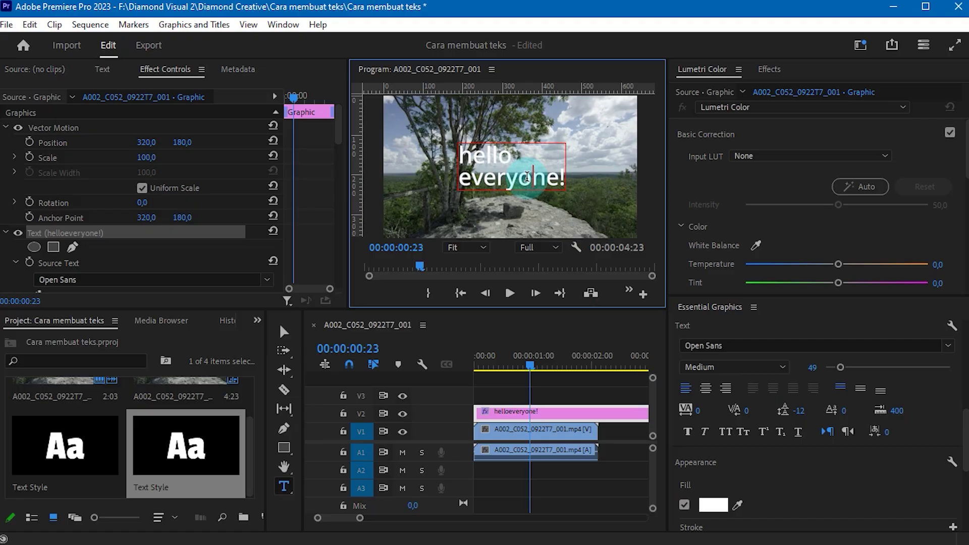
{"action": "key", "text": "ctrl+a"}
{"action": "key", "text": "BackSpace"}
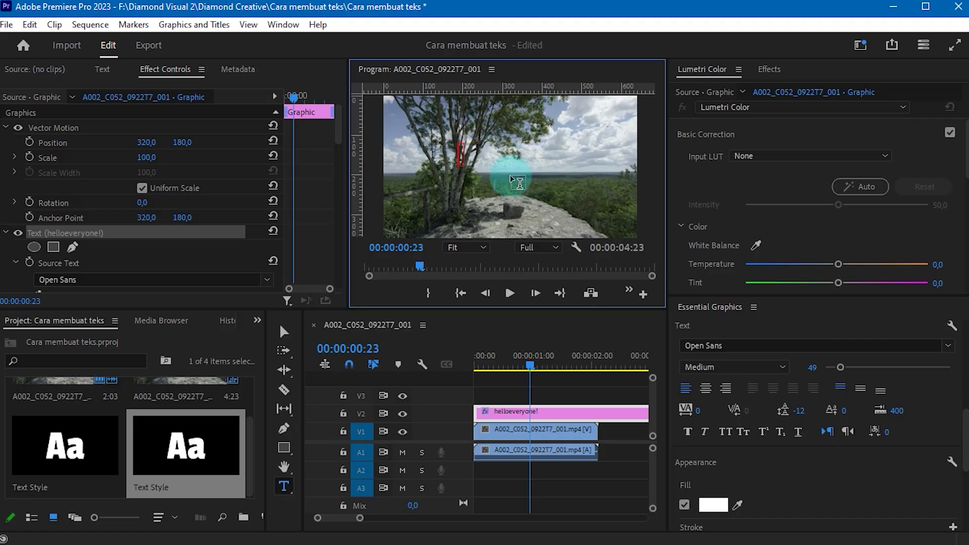
{"action": "left_click", "coordinate": [492, 407]}
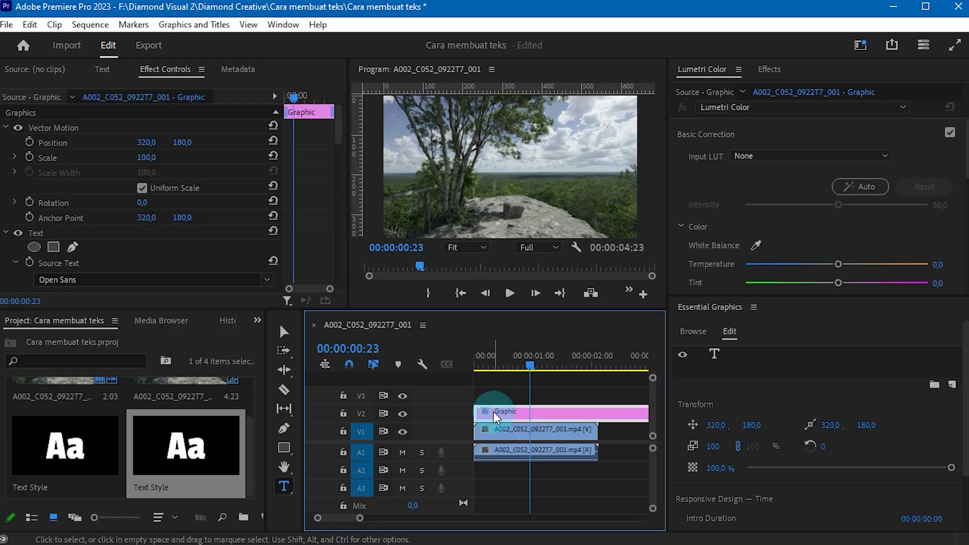
{"action": "key", "text": "Delete"}
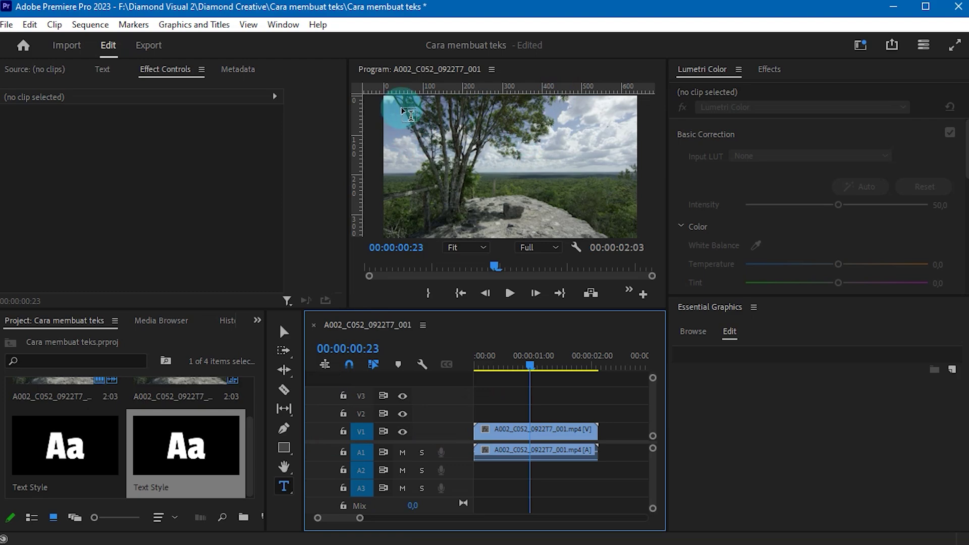
- Draw a paragraph text box over the upper-left part of the video frame and enter "hello everyone!" in it
{"action": "left_click_drag", "start_coordinate": [401, 107], "coordinate": [418, 145]}
{"action": "mouse_move", "coordinate": [523, 205]}
{"action": "left_mouse_down"}
{"action": "mouse_move", "coordinate": [578, 226]}
{"action": "mouse_move", "coordinate": [625, 224]}
{"action": "mouse_move", "coordinate": [441, 150]}
{"action": "mouse_move", "coordinate": [623, 228]}
{"action": "mouse_move", "coordinate": [486, 213]}
{"action": "mouse_move", "coordinate": [577, 223]}
{"action": "mouse_move", "coordinate": [517, 222]}
{"action": "left_mouse_up"}
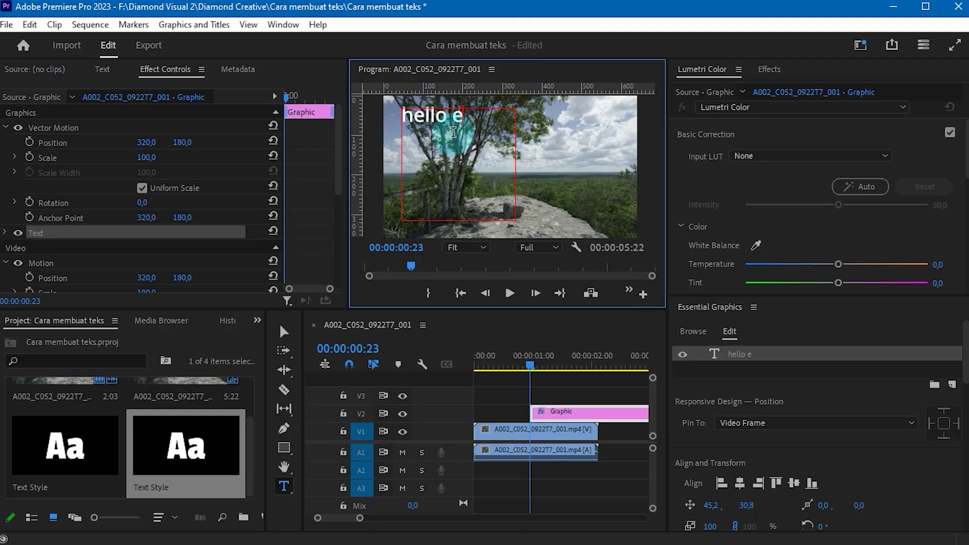
{"action": "type", "text": "one!"}
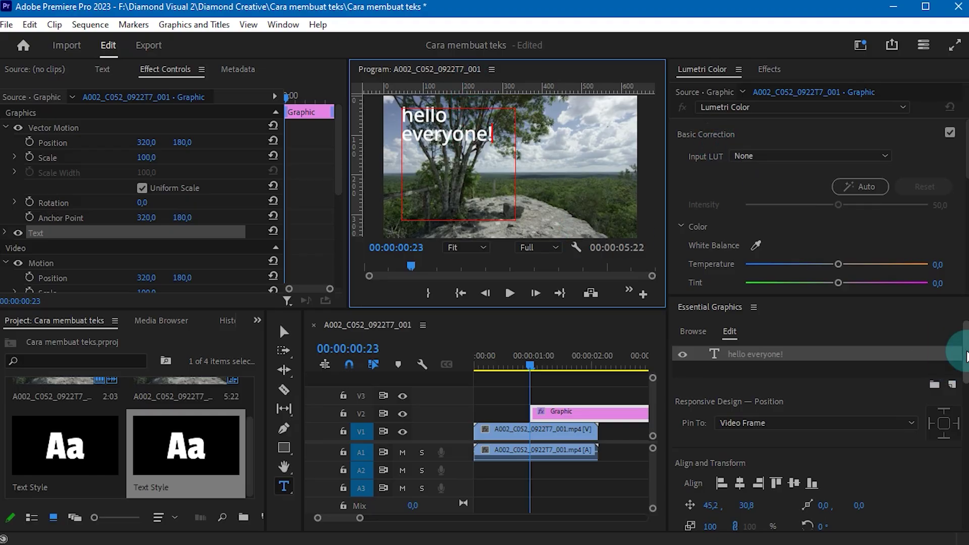
- Select both lines of the boxed text and apply Justify last left alignment
{"action": "left_click", "coordinate": [962, 355]}
{"action": "scroll", "coordinate": [964, 429], "scroll_direction": "down", "scroll_amount": 3}
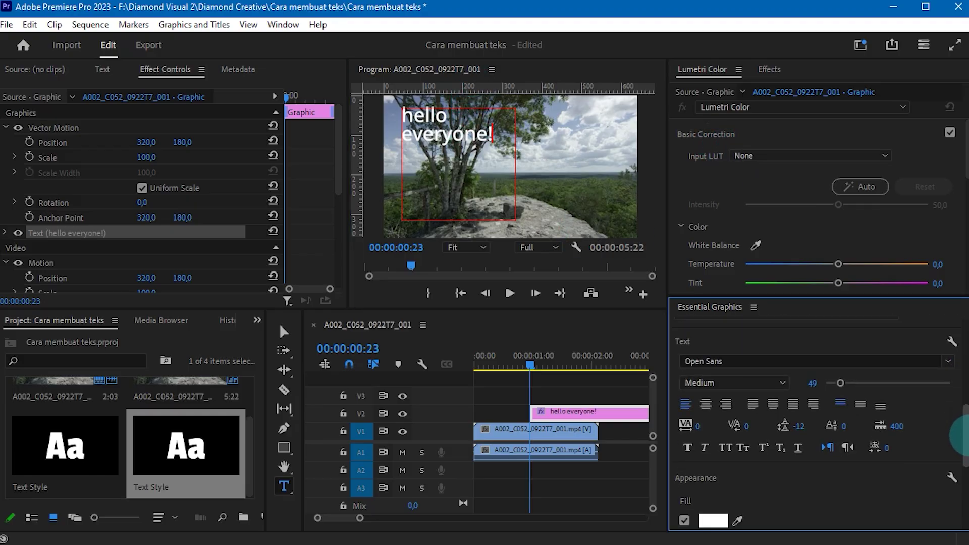
{"action": "scroll", "coordinate": [960, 449], "scroll_direction": "up", "scroll_amount": 3}
{"action": "left_click", "coordinate": [484, 134]}
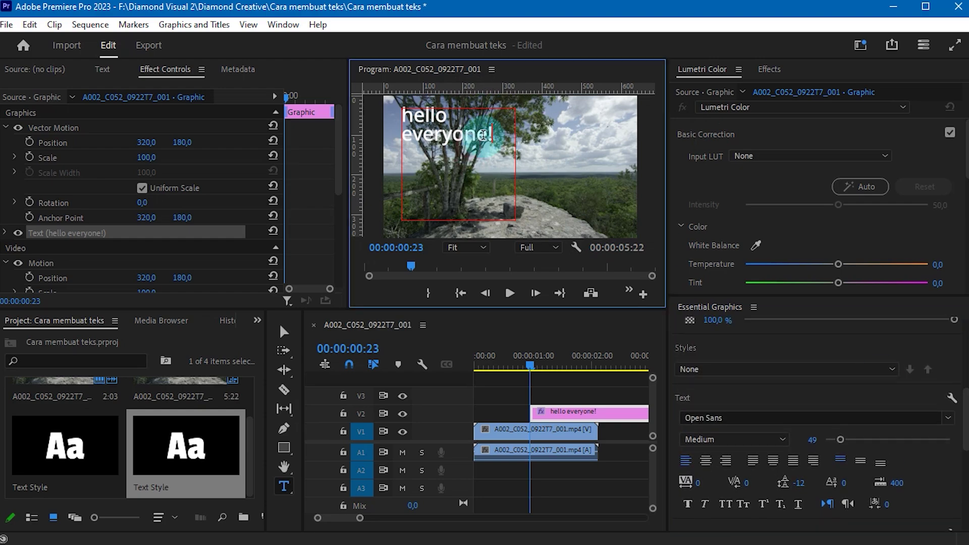
{"action": "left_click", "coordinate": [435, 134]}
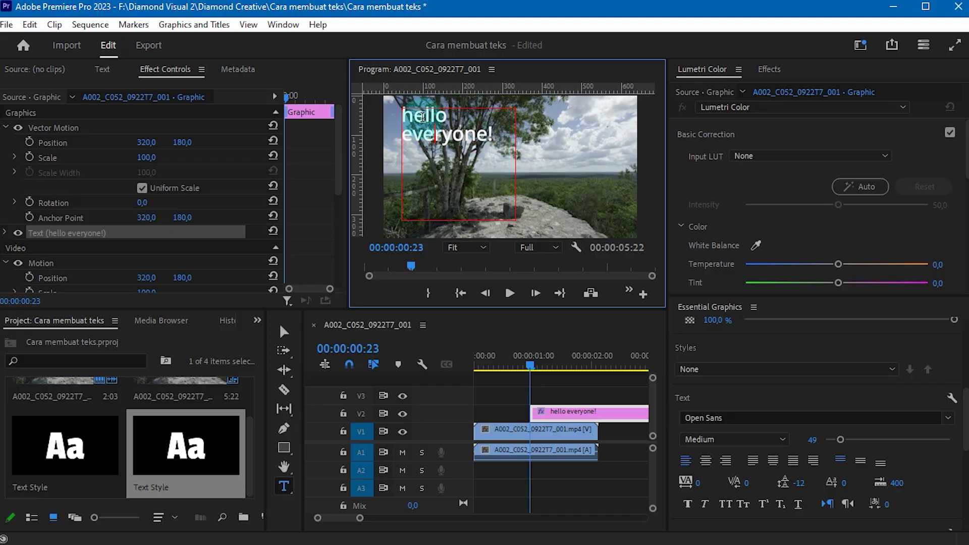
{"action": "left_click", "coordinate": [498, 138]}
{"action": "left_click_drag", "start_coordinate": [489, 144], "coordinate": [358, 116]}
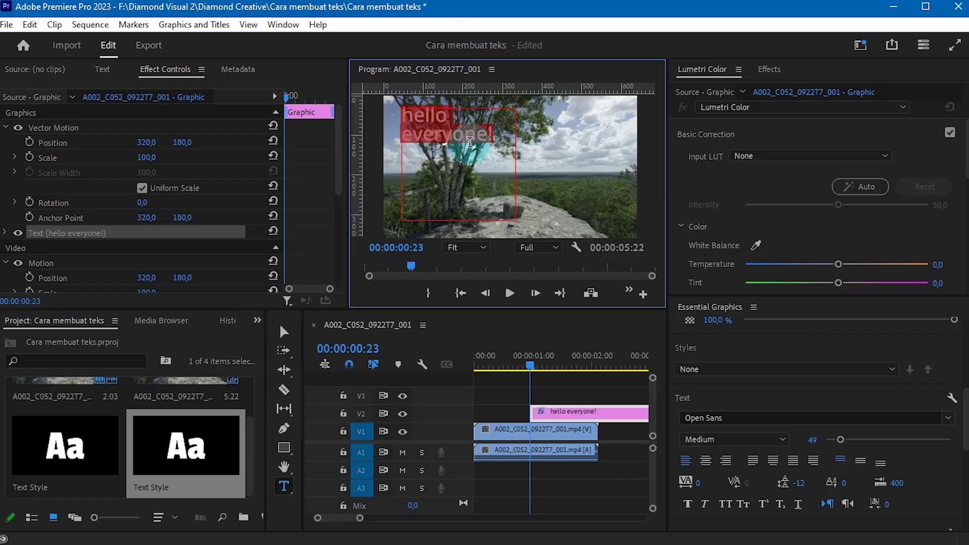
{"action": "left_click", "coordinate": [752, 460]}
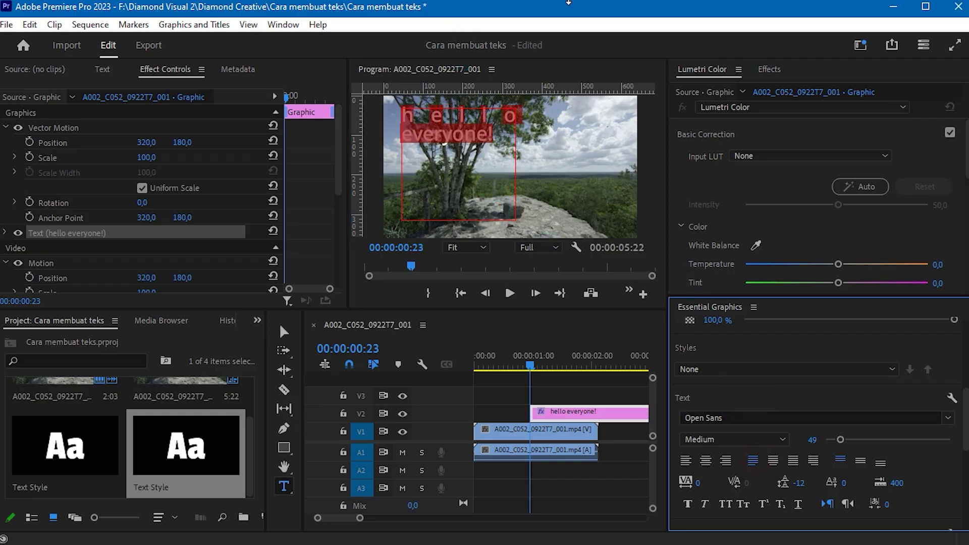
- Select the "everyone!" line, try Justify last centered and last right, and restore Justify last left
{"action": "left_click", "coordinate": [488, 129]}
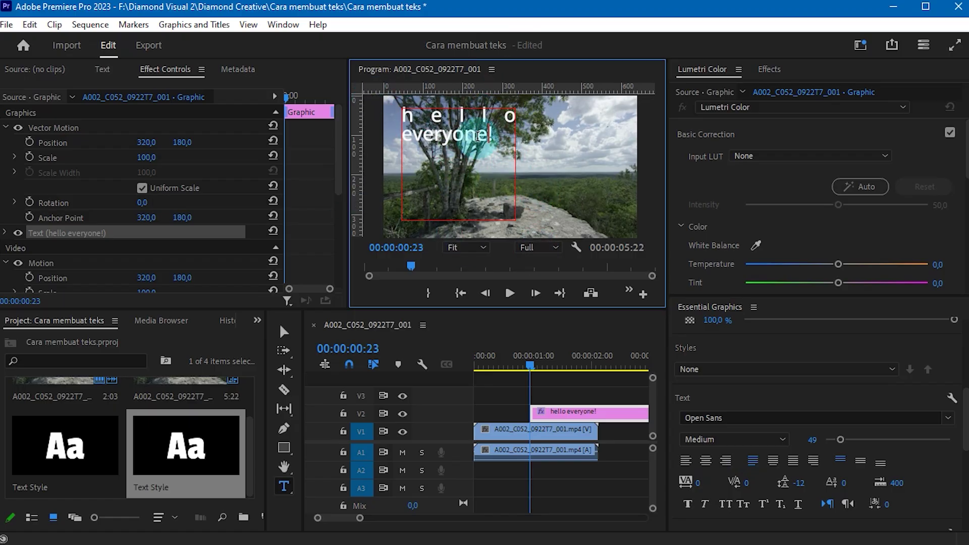
{"action": "left_click_drag", "start_coordinate": [505, 133], "coordinate": [373, 134]}
{"action": "left_click", "coordinate": [781, 467]}
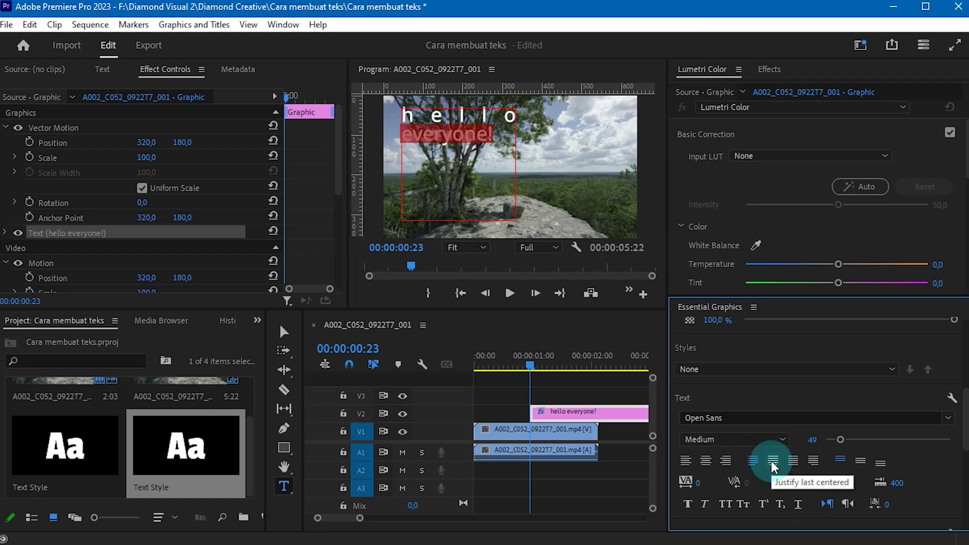
{"action": "left_click", "coordinate": [774, 461]}
{"action": "left_click", "coordinate": [821, 461]}
{"action": "left_click", "coordinate": [754, 461]}
- Select both lines of the boxed text and justify all lines to the full box width
{"action": "left_click", "coordinate": [474, 132]}
{"action": "left_click_drag", "start_coordinate": [511, 136], "coordinate": [381, 105]}
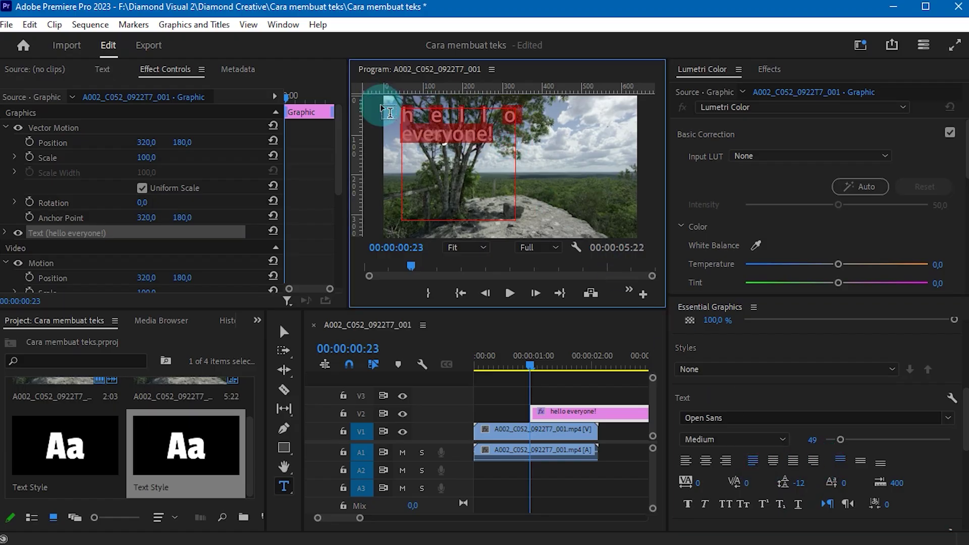
{"action": "left_click", "coordinate": [798, 460]}
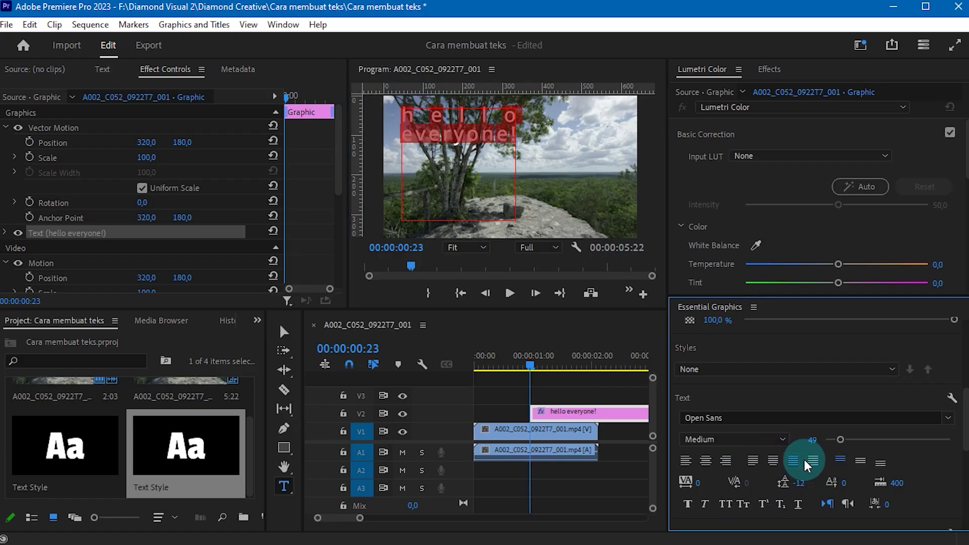
{"action": "left_click", "coordinate": [489, 146]}
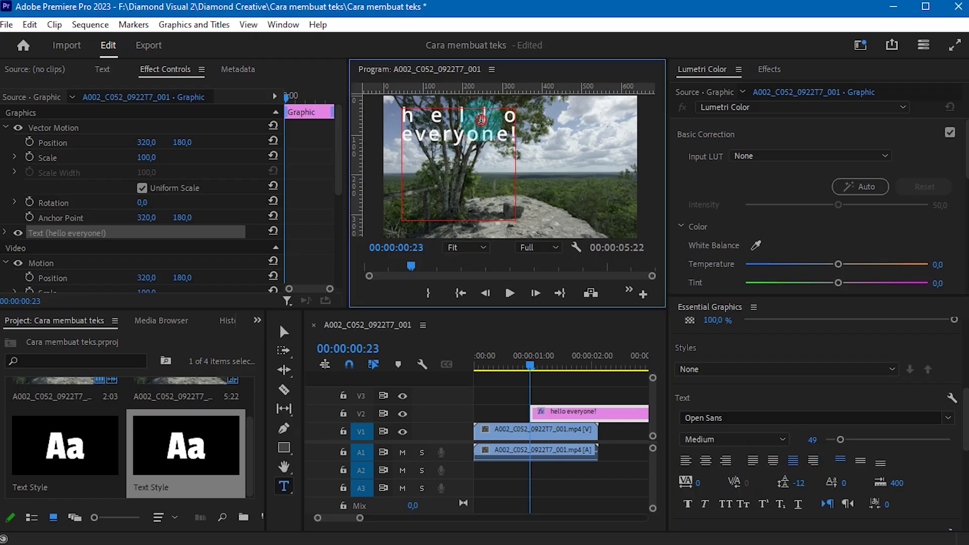
{"action": "left_click", "coordinate": [775, 465]}
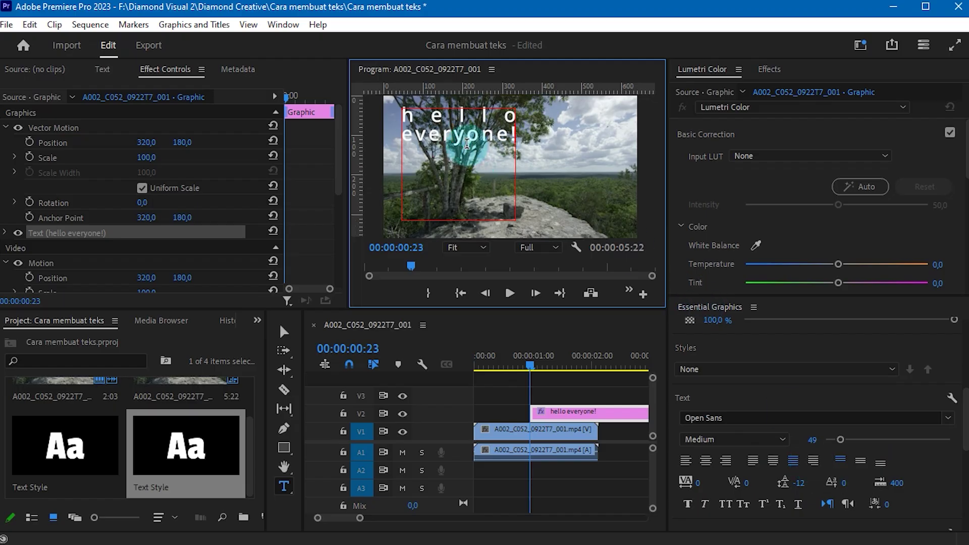
- Select all the boxed text, try middle and bottom vertical alignment, and restore top alignment
{"action": "key", "text": "ctrl+a"}
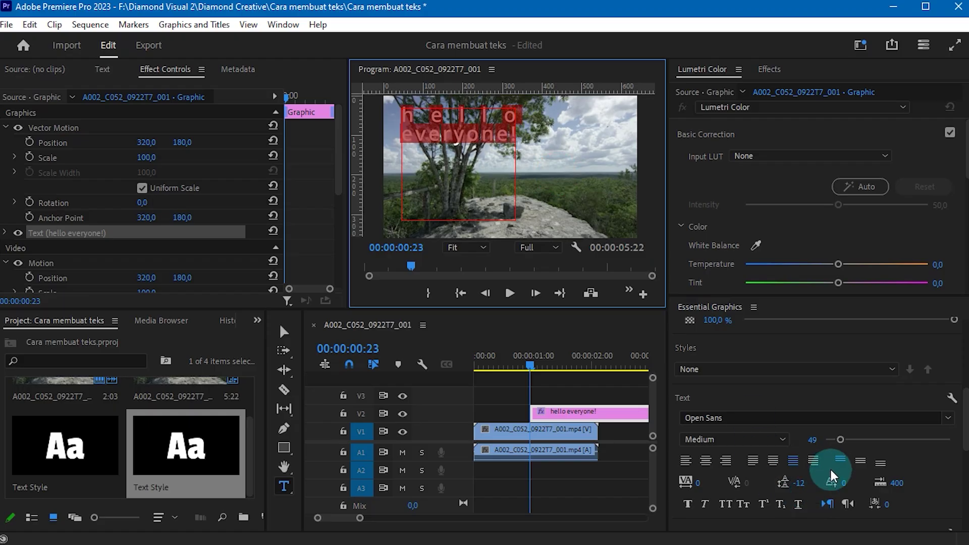
{"action": "left_click", "coordinate": [861, 461]}
{"action": "left_click", "coordinate": [840, 465]}
{"action": "left_click", "coordinate": [881, 461]}
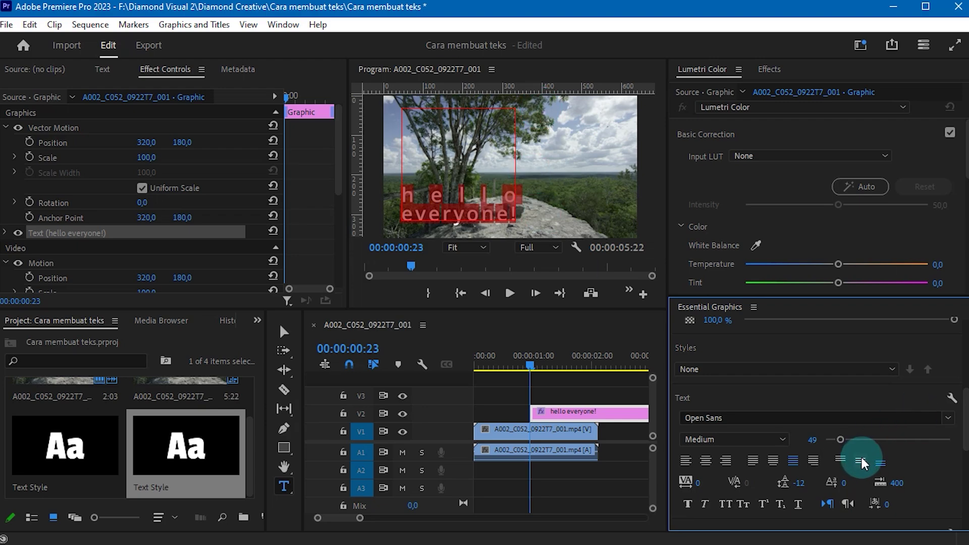
{"action": "left_click", "coordinate": [841, 460]}
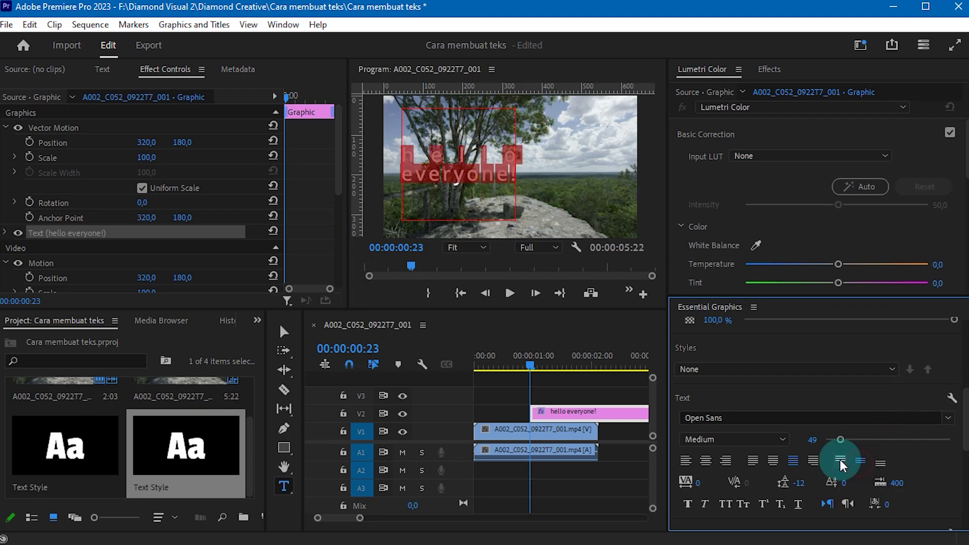
{"action": "left_click", "coordinate": [841, 461]}
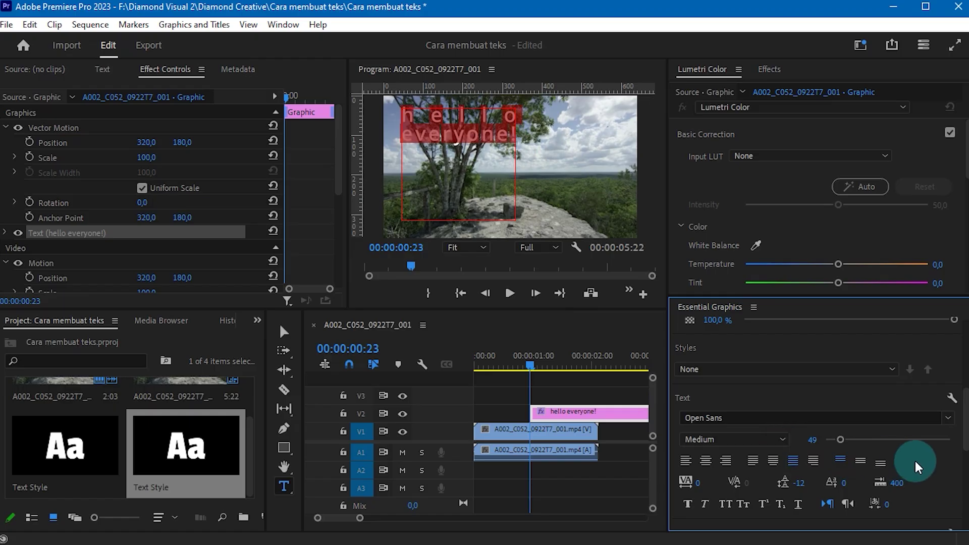
- Reduce the selected text's tracking to -93 and set its alignment back to left
{"action": "scroll", "coordinate": [909, 457], "scroll_direction": "down", "scroll_amount": 1}
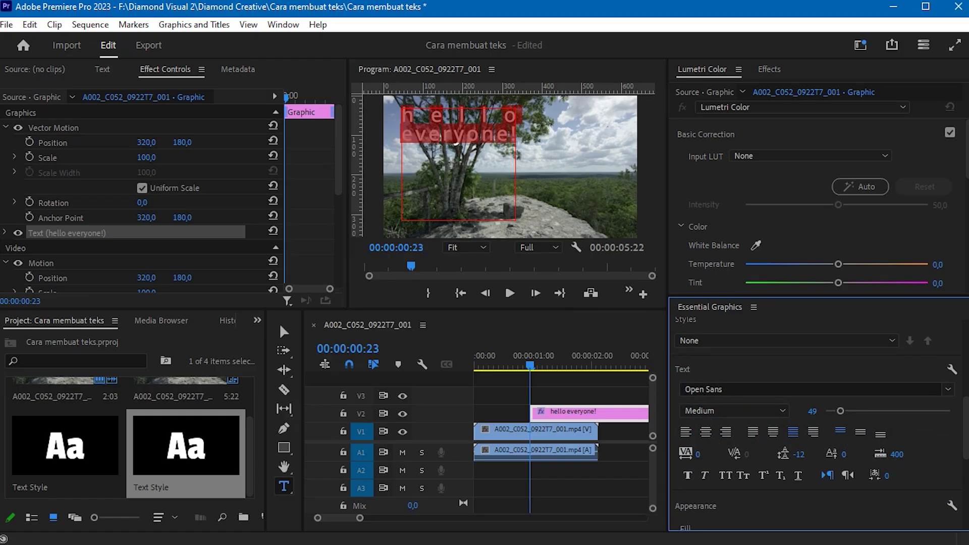
{"action": "left_click_drag", "start_coordinate": [701, 454], "coordinate": [601, 454]}
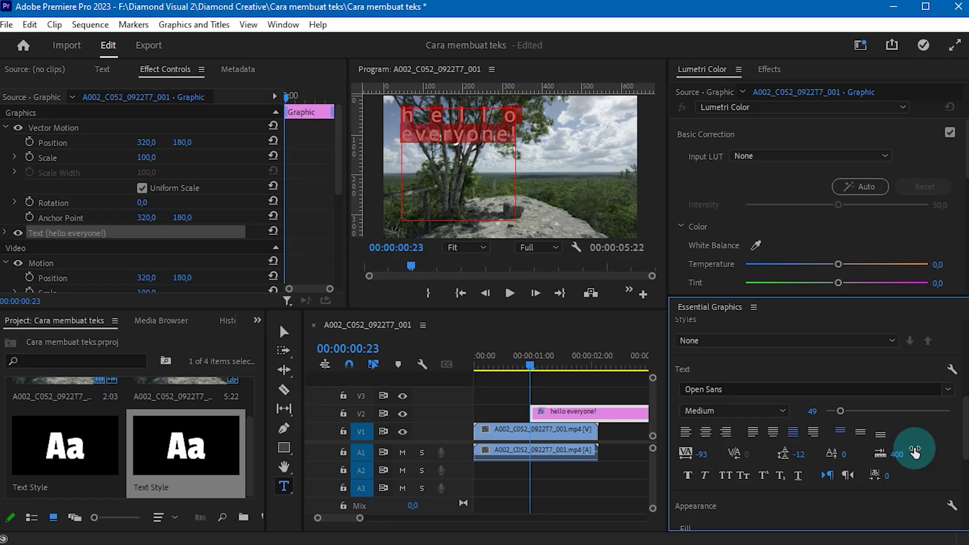
{"action": "left_click", "coordinate": [688, 433]}
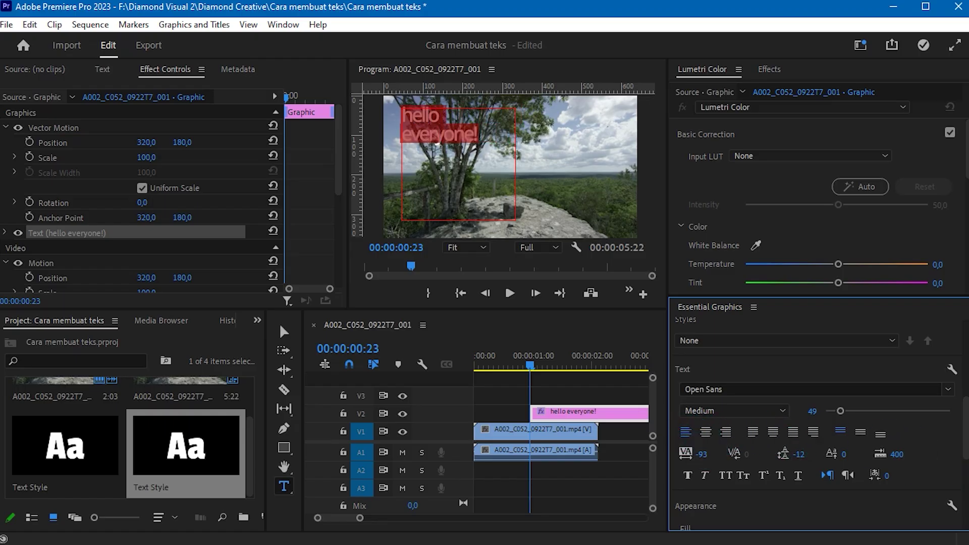
- Set the selected text's tracking to 6 and place the text cursor inside the "everyone!" line
{"action": "left_click_drag", "start_coordinate": [700, 455], "coordinate": [678, 454]}
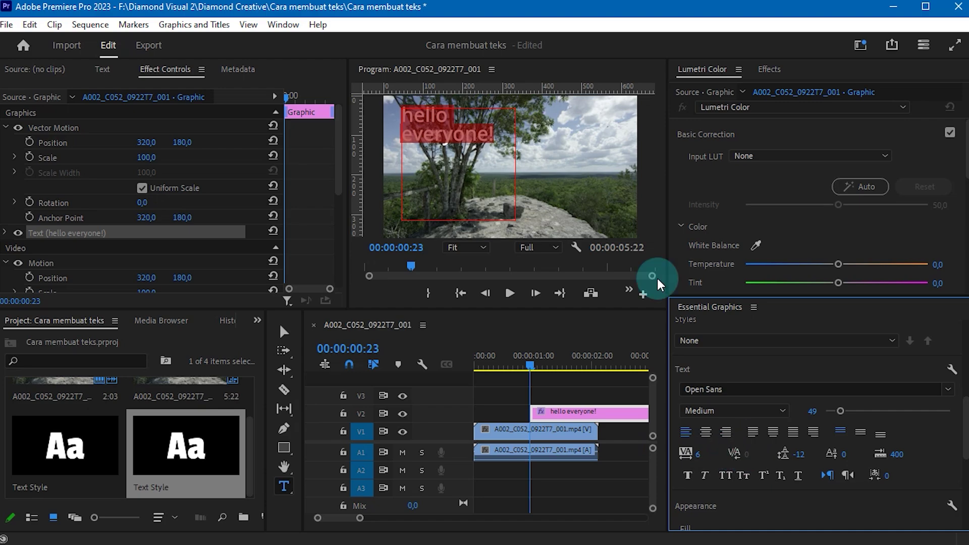
{"action": "left_click", "coordinate": [455, 140]}
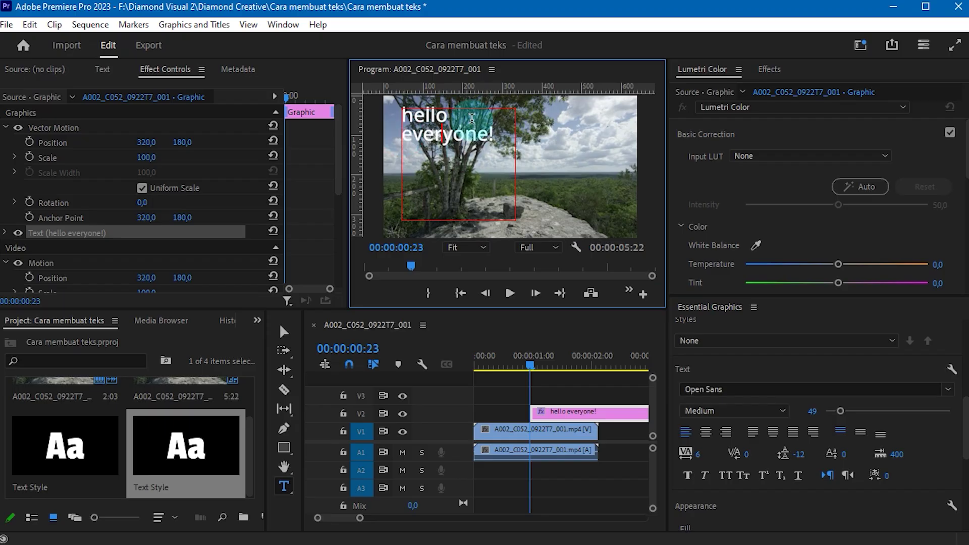
{"action": "left_click_drag", "start_coordinate": [487, 138], "coordinate": [420, 116]}
{"action": "left_click", "coordinate": [430, 123]}
{"action": "left_click", "coordinate": [464, 135]}
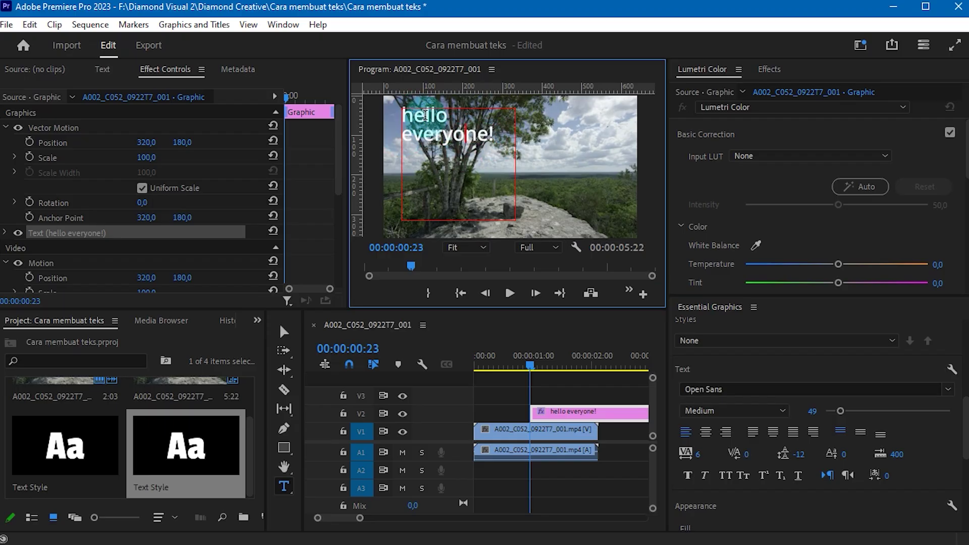
- Place the text cursor between "every" and "one!" and set the kerning there to 949
{"action": "left_click", "coordinate": [426, 115]}
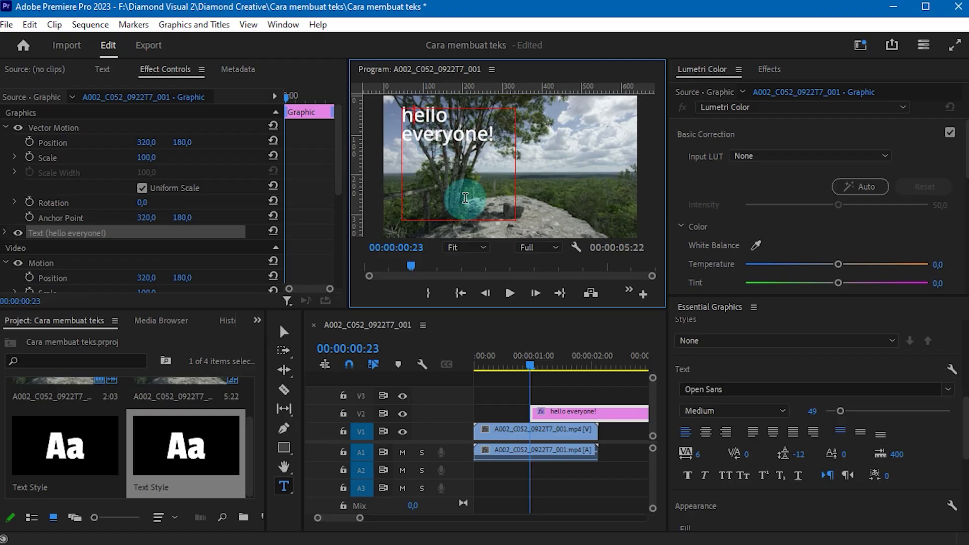
{"action": "key", "text": "Right"}
{"action": "key", "text": "Right"}
{"action": "key", "text": "Right"}
{"action": "key", "text": "Left"}
{"action": "key", "text": "Right"}
{"action": "key", "text": "Down"}
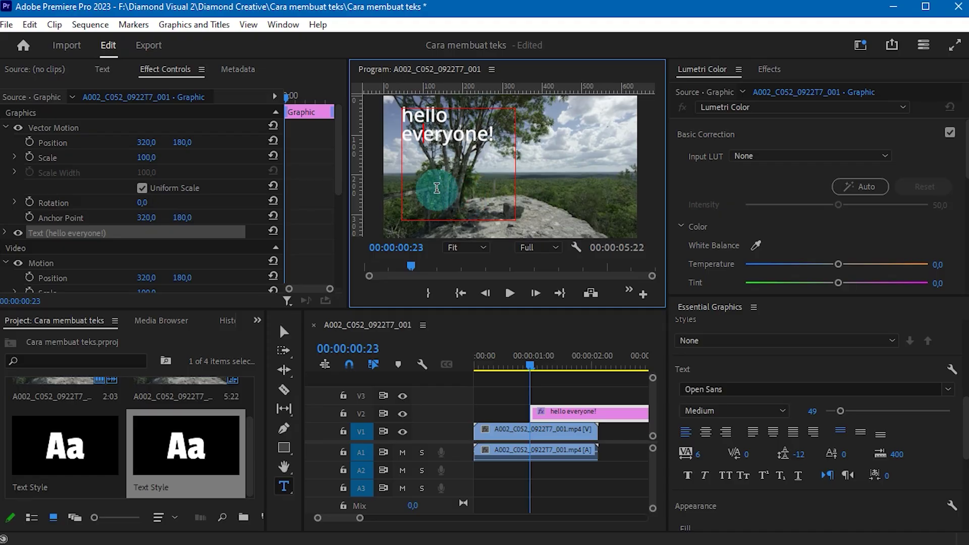
{"action": "left_click", "coordinate": [473, 135]}
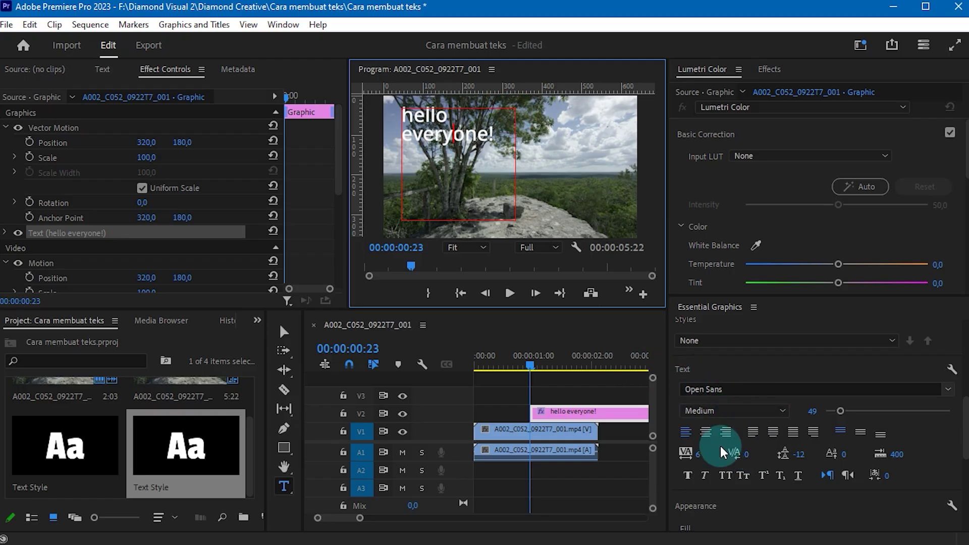
{"action": "left_click_drag", "start_coordinate": [749, 454], "coordinate": [909, 455]}
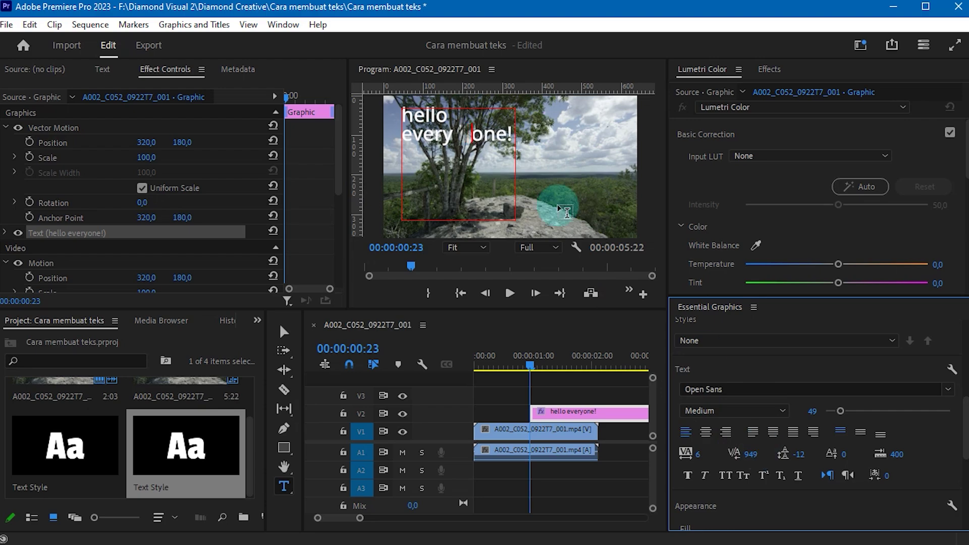
- Delete the line break and spaces between "hello" and "every", keeping the letter "y" in "every"
{"action": "key", "text": "BackSpace"}
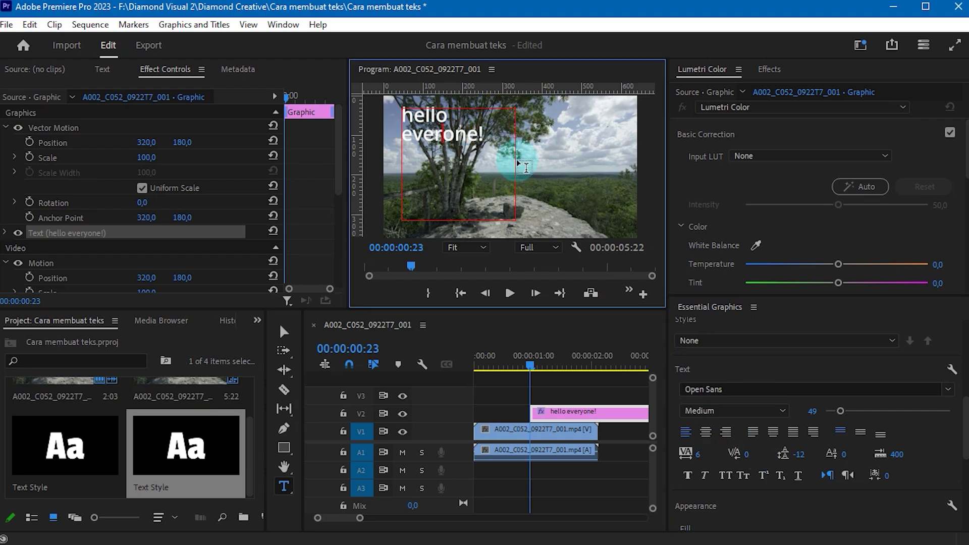
{"action": "type", "text": "y"}
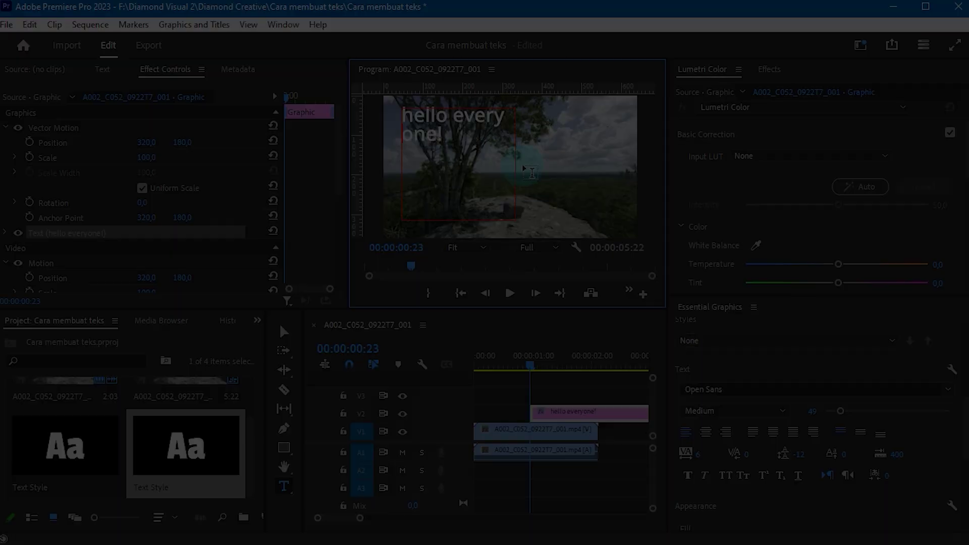
{"action": "left_click", "coordinate": [505, 264]}
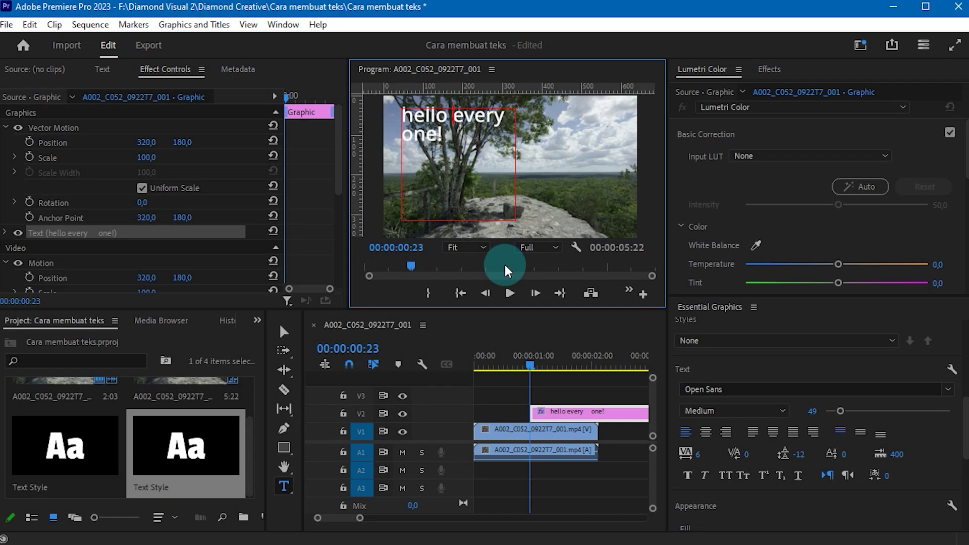
{"action": "key", "text": "BackSpace"}
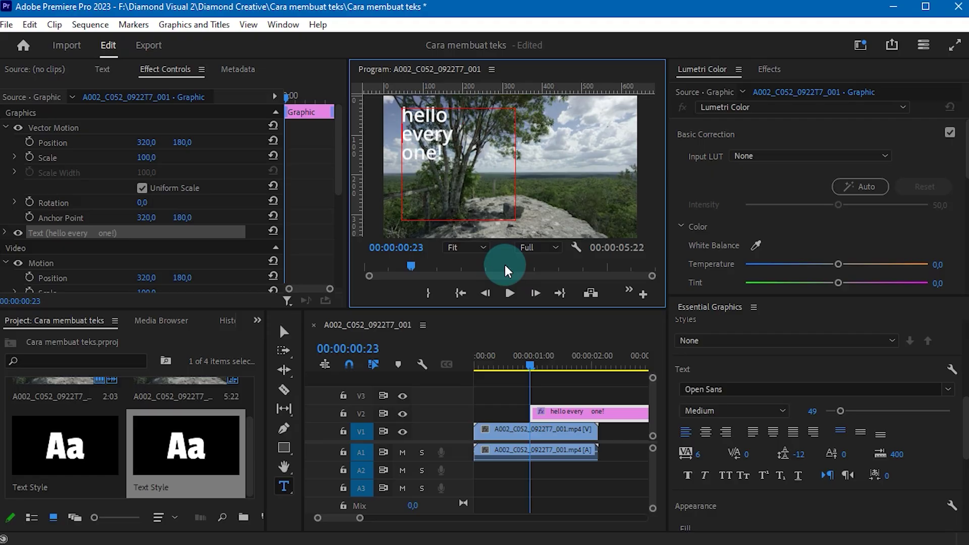
{"action": "key", "text": "BackSpace"}
{"action": "key", "text": "BackSpace"}
{"action": "key", "text": "BackSpace"}
{"action": "key", "text": "BackSpace"}
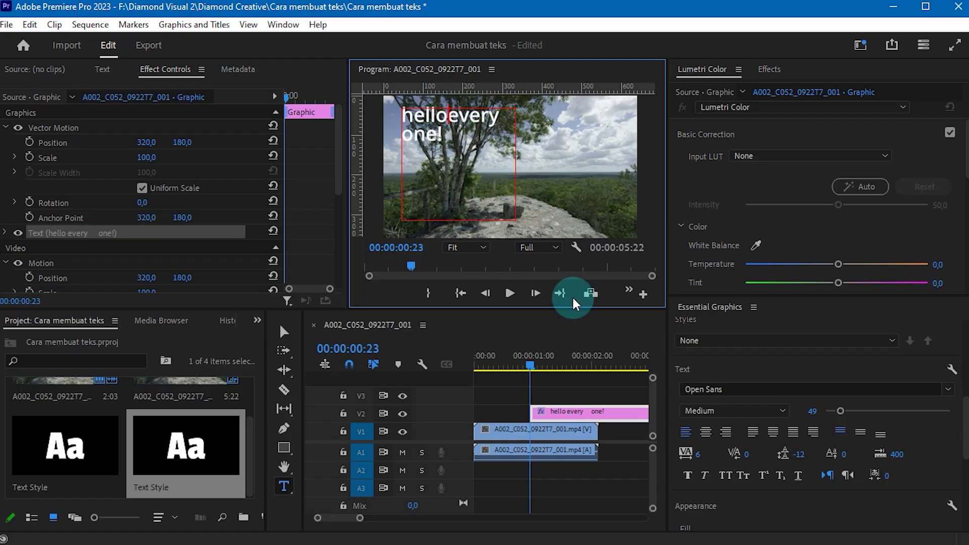
- Widen the kerning between "hello" and "every", and set the whole text's leading to -11
{"action": "left_click_drag", "start_coordinate": [754, 456], "coordinate": [773, 452]}
{"action": "left_click", "coordinate": [451, 123]}
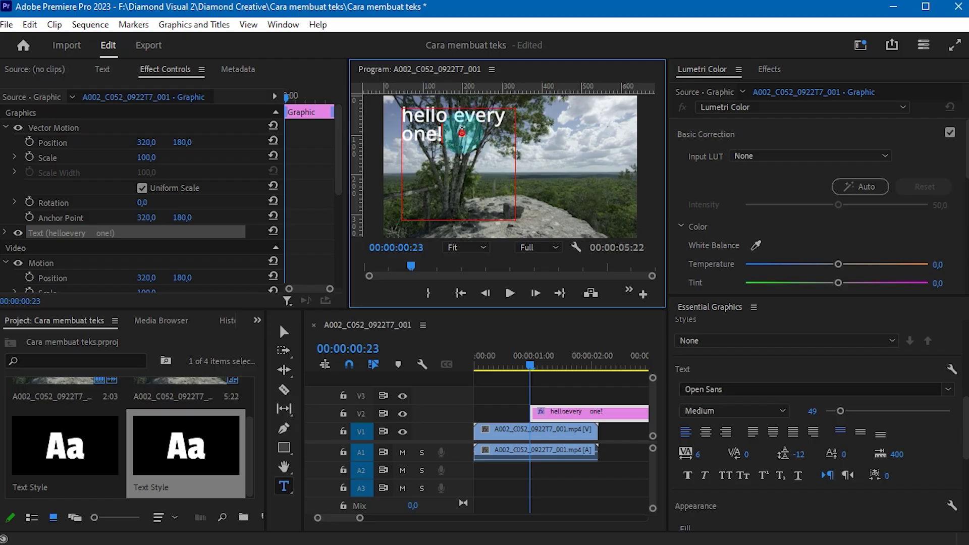
{"action": "key", "text": "ctrl+a"}
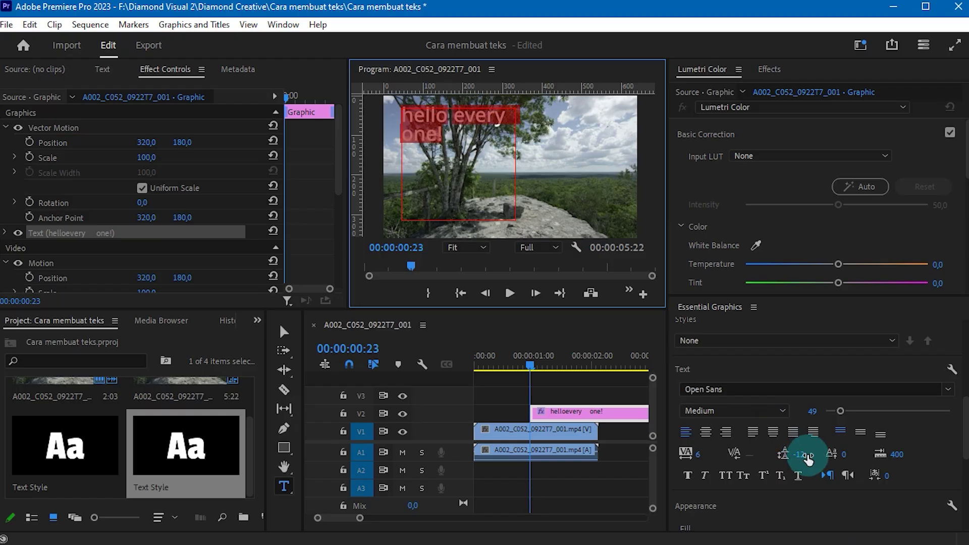
{"action": "mouse_move", "coordinate": [808, 457]}
{"action": "left_mouse_down"}
{"action": "mouse_move", "coordinate": [853, 457]}
{"action": "mouse_move", "coordinate": [796, 457]}
{"action": "mouse_move", "coordinate": [810, 456]}
{"action": "left_mouse_up"}
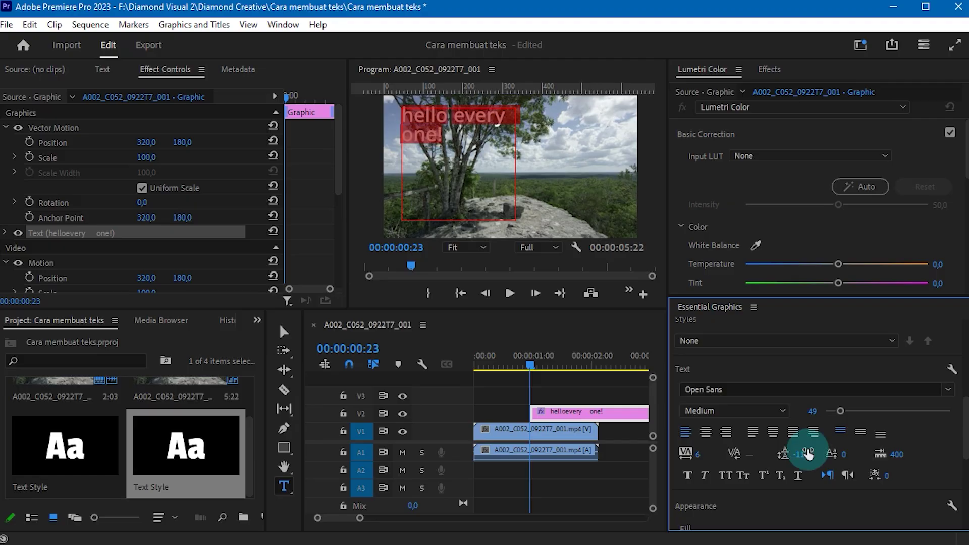
- Select the letters "ello" in "hello" and try a baseline shift of -15
{"action": "left_click", "coordinate": [418, 121]}
{"action": "left_click_drag", "start_coordinate": [449, 123], "coordinate": [444, 123]}
{"action": "left_click_drag", "start_coordinate": [845, 457], "coordinate": [839, 457]}
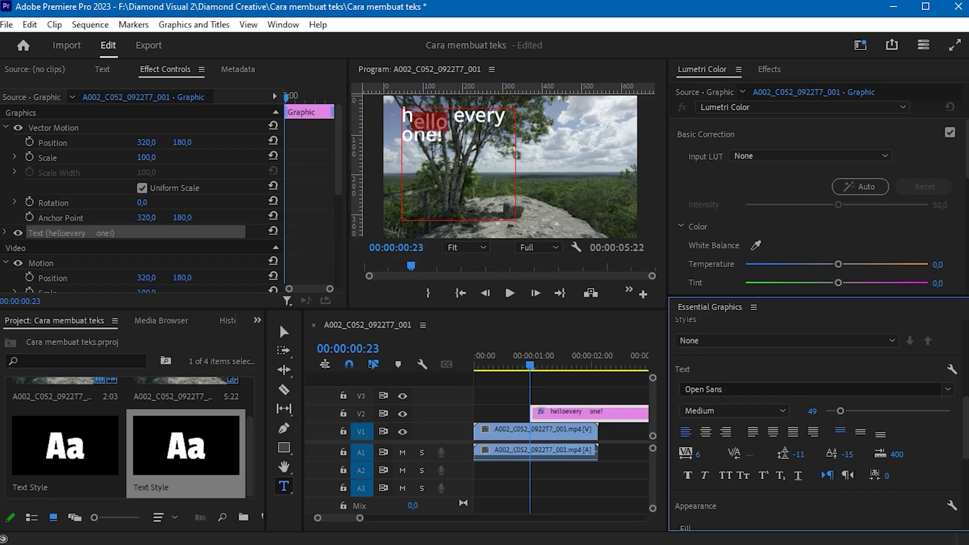
{"action": "left_click", "coordinate": [434, 136]}
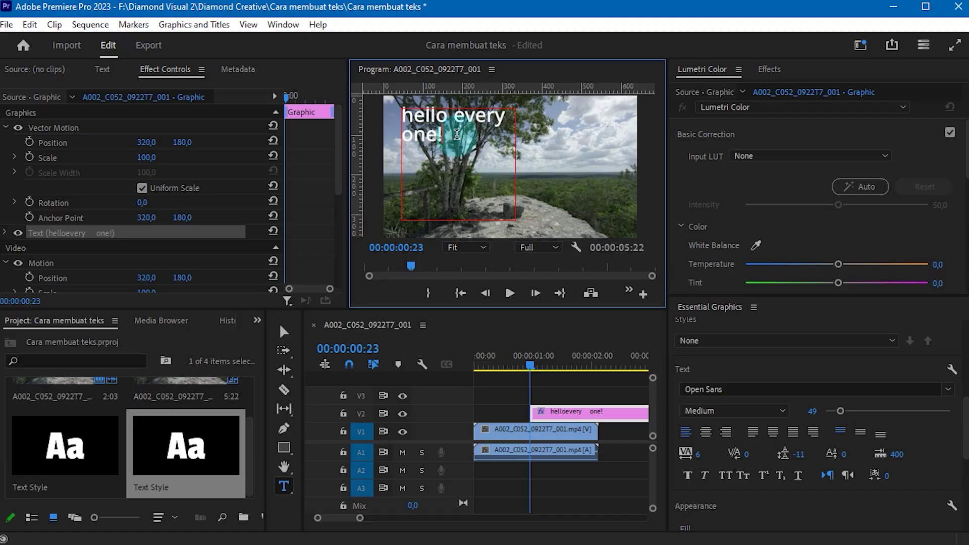
- Place the text cursor inside "every" and try a baseline shift of -116 without any letters selected
{"action": "left_click", "coordinate": [824, 425]}
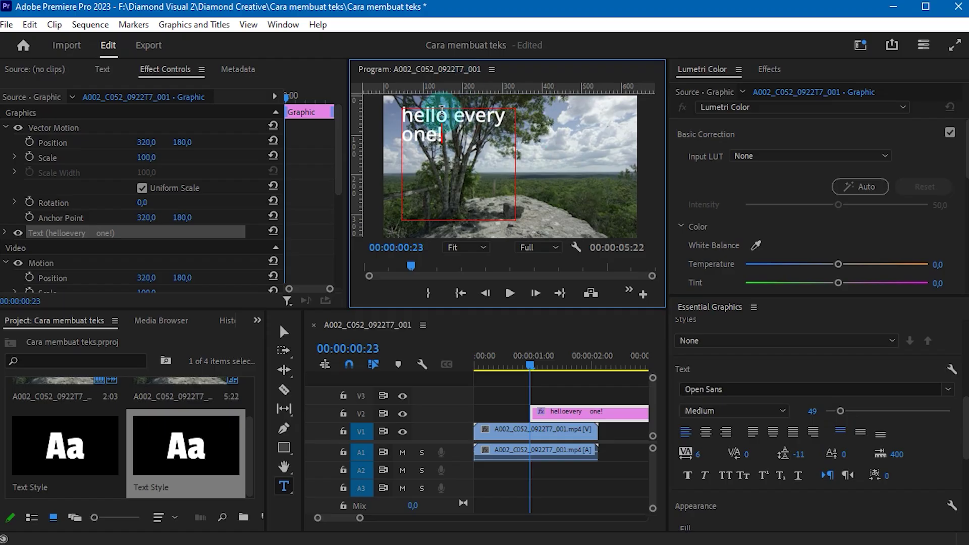
{"action": "left_click", "coordinate": [480, 119]}
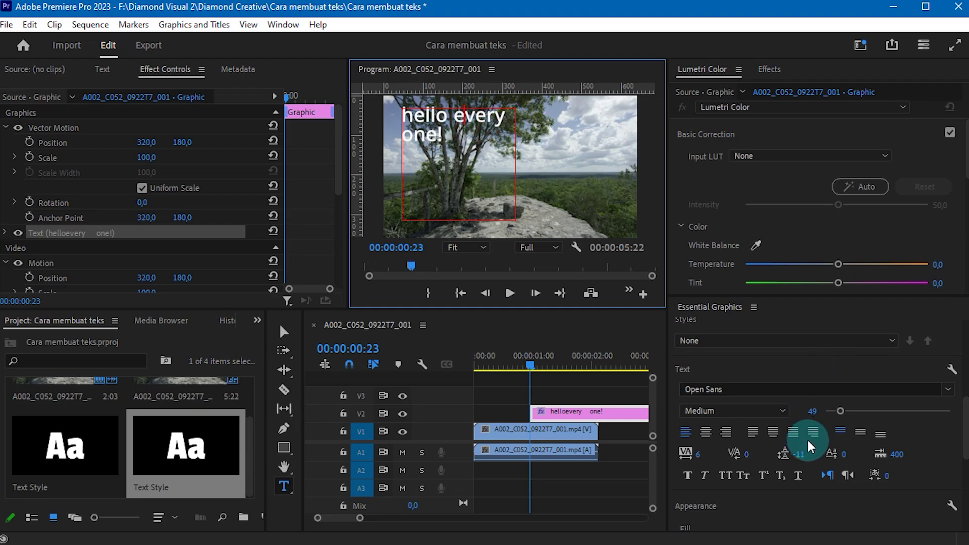
{"action": "left_click", "coordinate": [844, 454]}
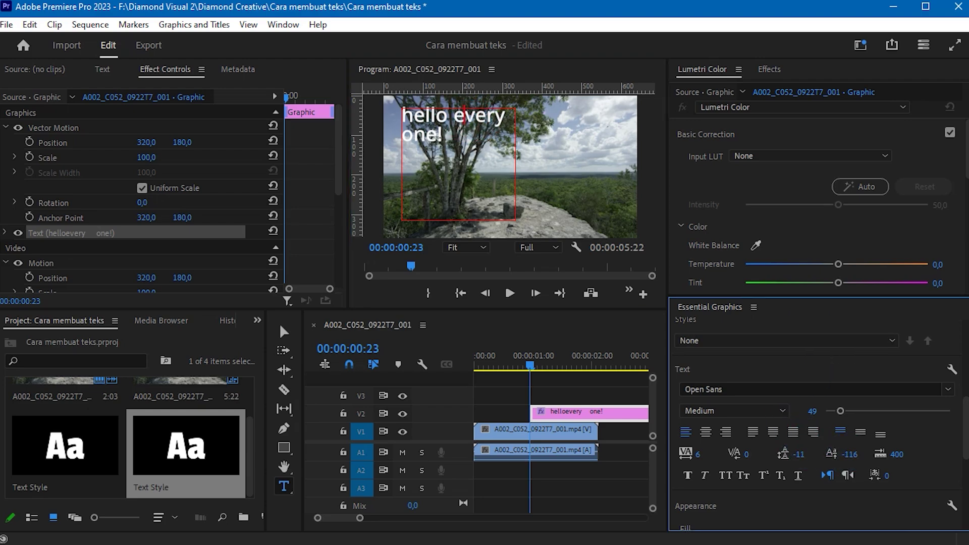
{"action": "left_click_drag", "start_coordinate": [848, 455], "coordinate": [856, 453]}
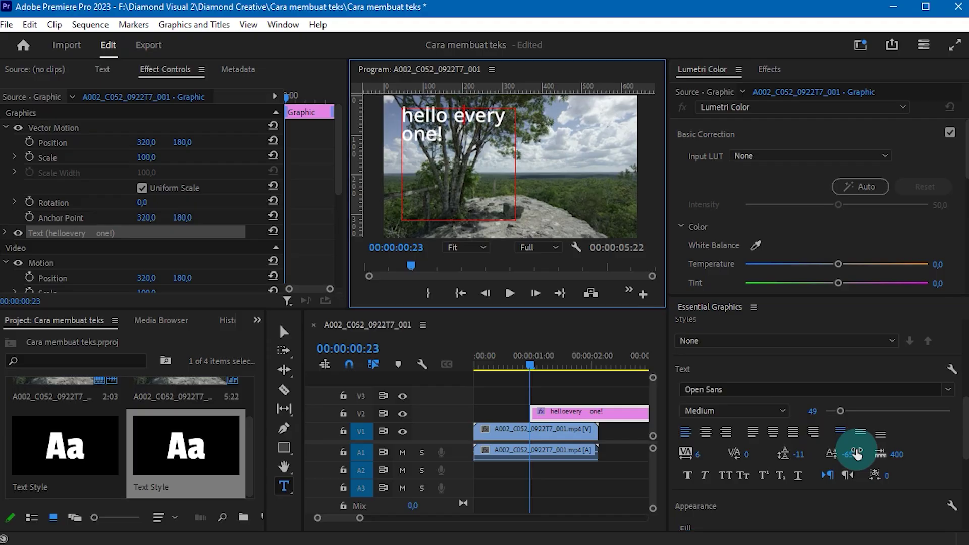
- Set the text's leading to -25, select the letters "very", and set the tab width to 416
{"action": "left_click_drag", "start_coordinate": [802, 456], "coordinate": [856, 450]}
{"action": "left_click", "coordinate": [463, 118]}
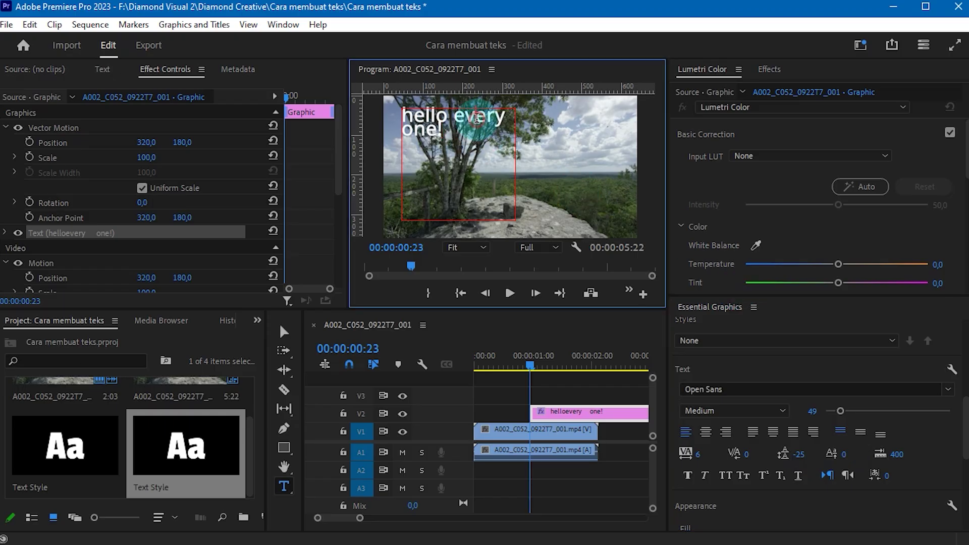
{"action": "left_click", "coordinate": [512, 117]}
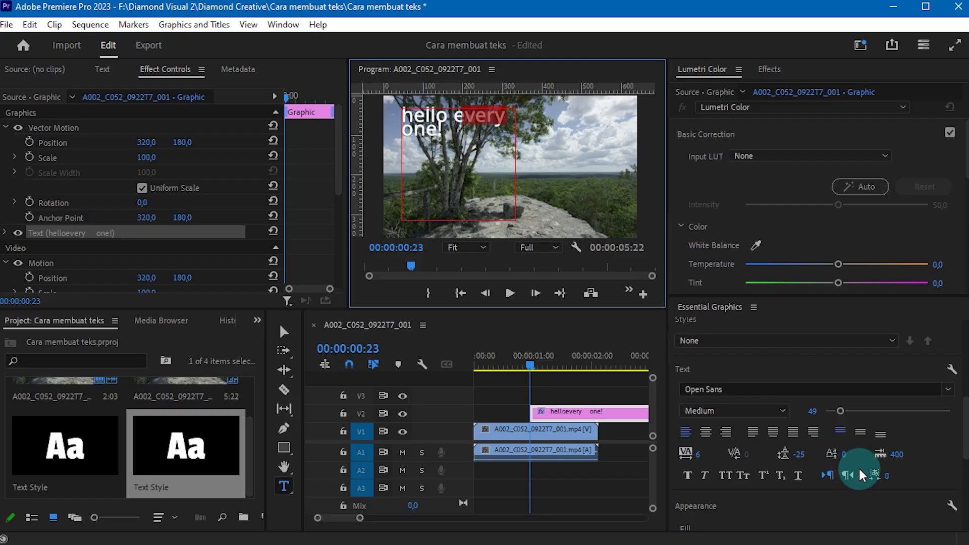
{"action": "left_click_drag", "start_coordinate": [844, 454], "coordinate": [896, 454]}
{"action": "left_click", "coordinate": [897, 453]}
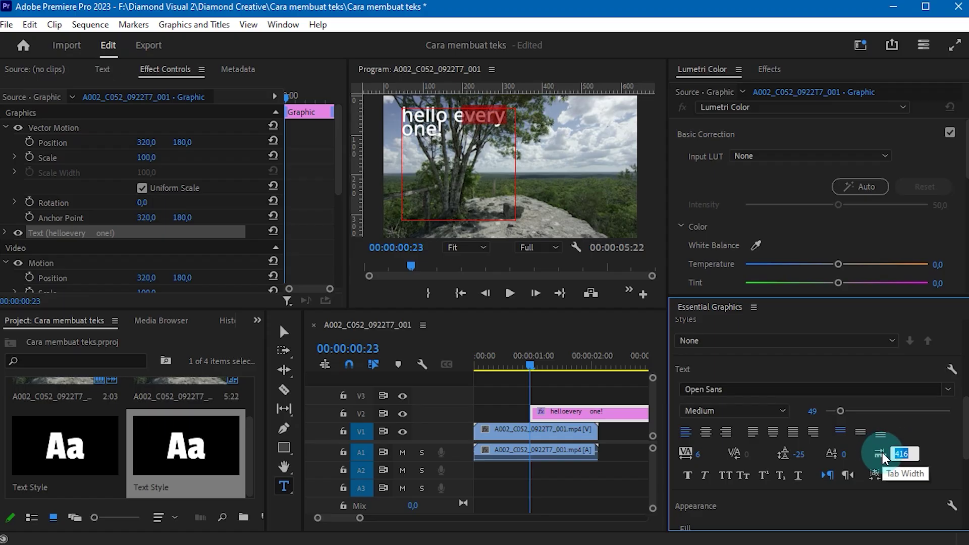
{"action": "left_click", "coordinate": [858, 451]}
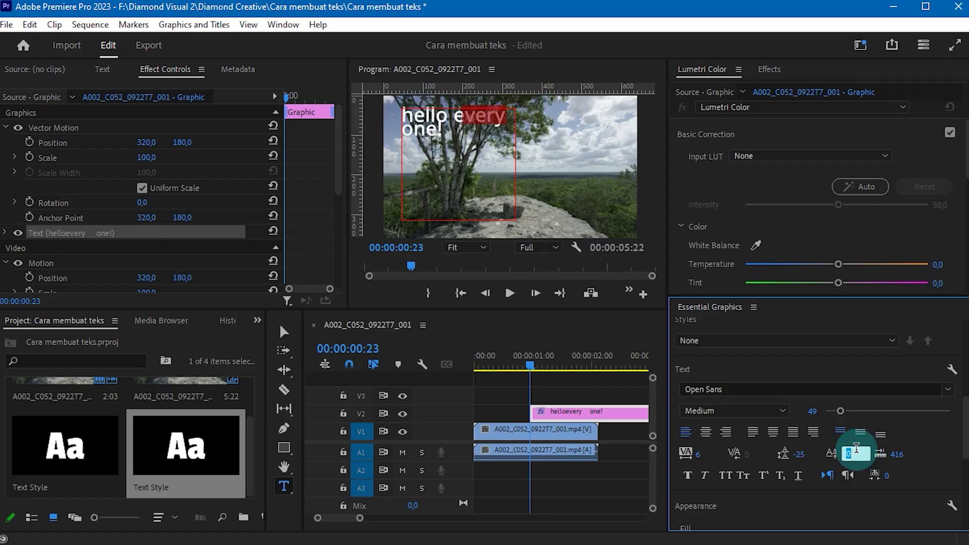
{"action": "key", "text": "Return"}
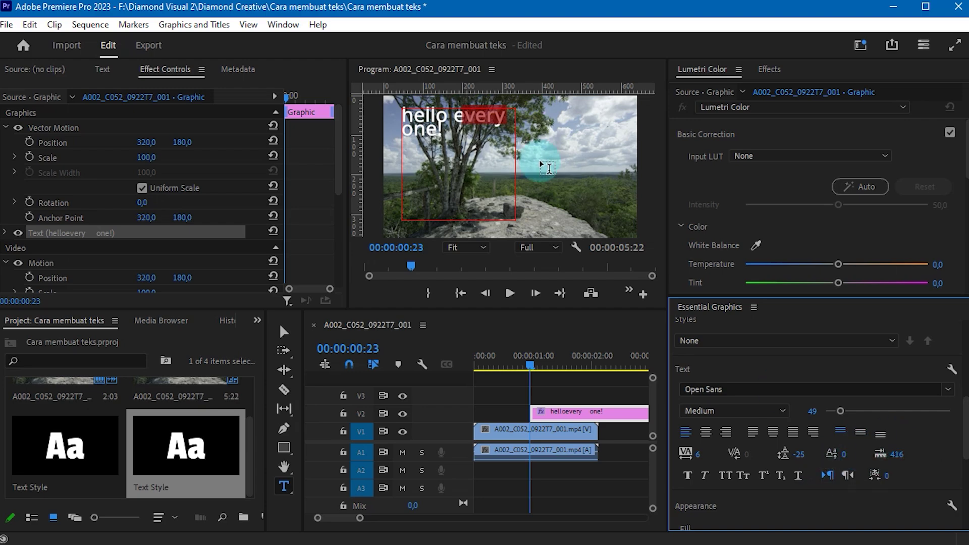
- Select the whole text and try bold, italic and all caps, turning bold and italic back off
{"action": "left_click", "coordinate": [453, 132]}
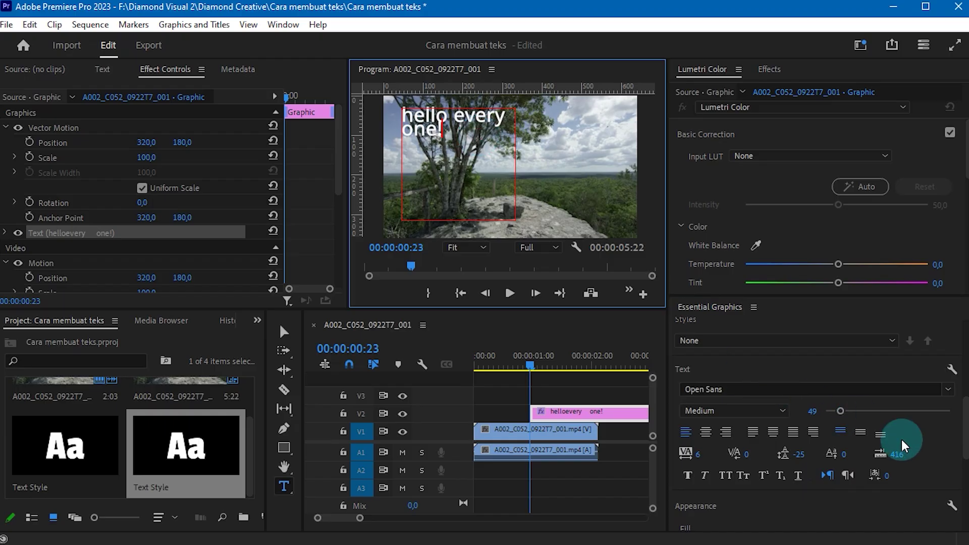
{"action": "left_click_drag", "start_coordinate": [966, 412], "coordinate": [966, 429]}
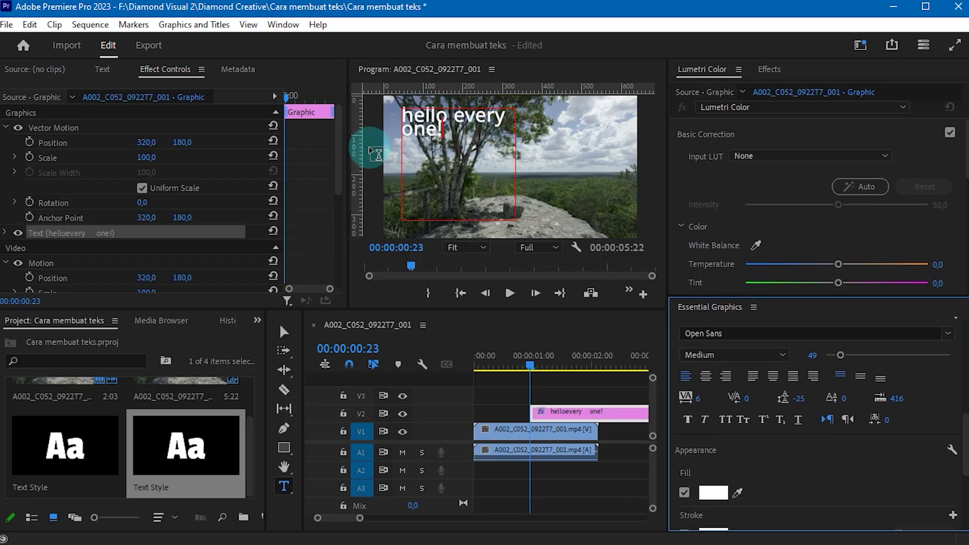
{"action": "triple_click", "coordinate": [470, 130]}
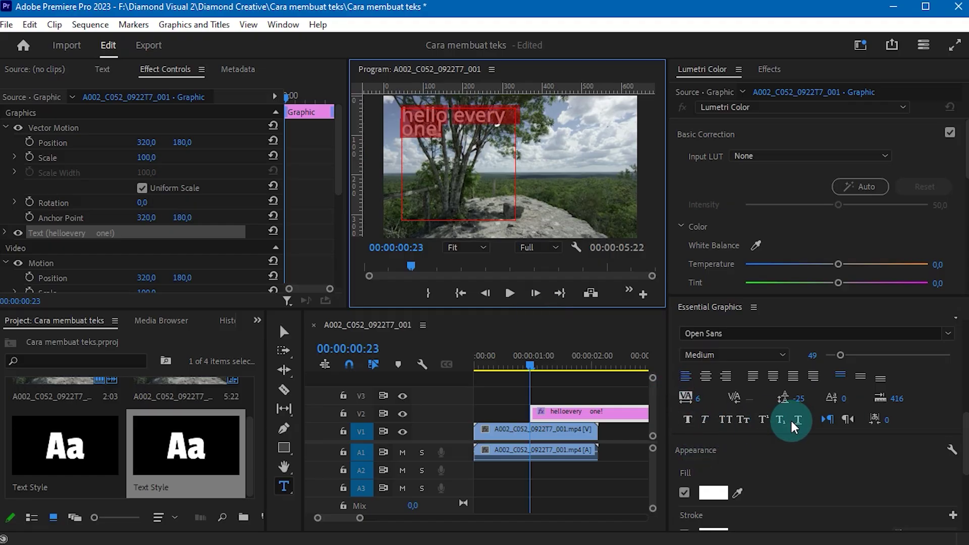
{"action": "left_click", "coordinate": [689, 416]}
{"action": "left_click", "coordinate": [701, 418]}
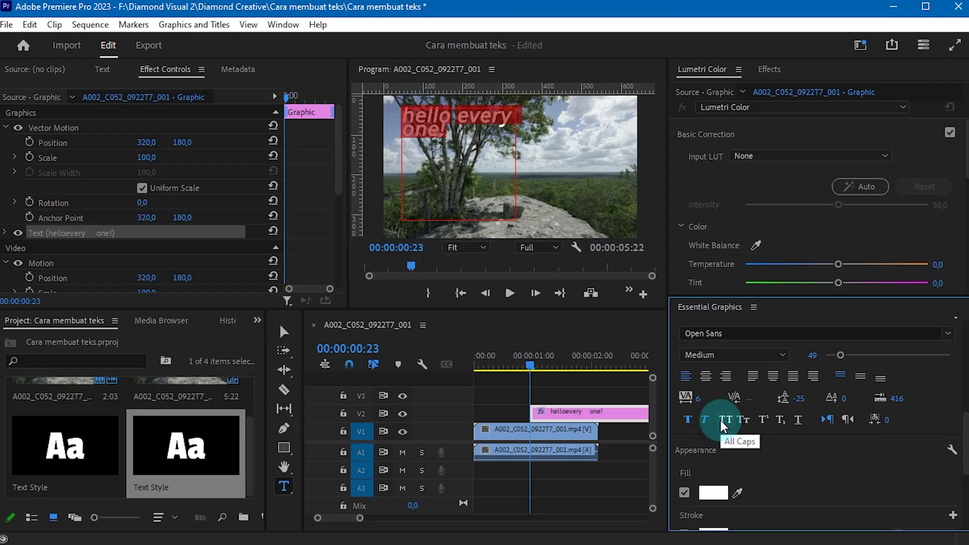
{"action": "left_click", "coordinate": [721, 421]}
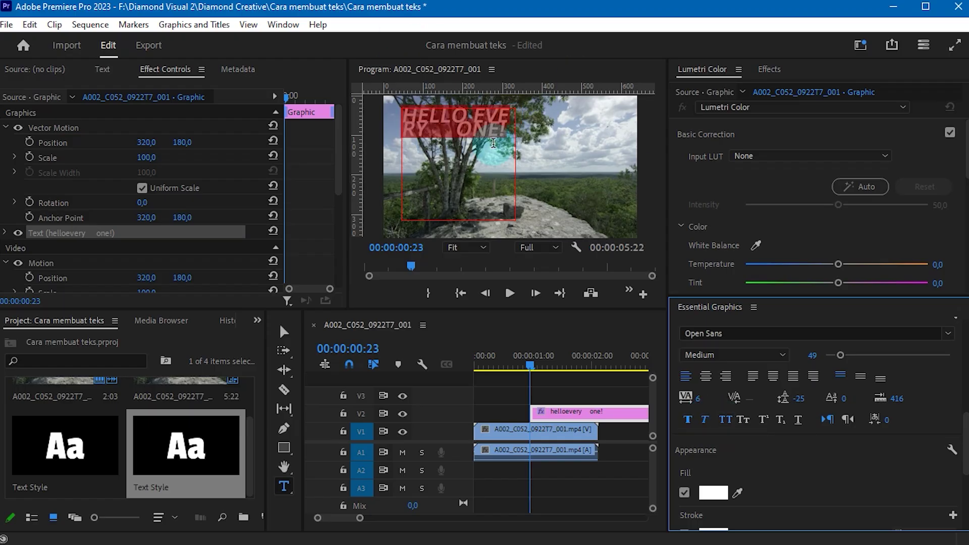
{"action": "left_click", "coordinate": [703, 419]}
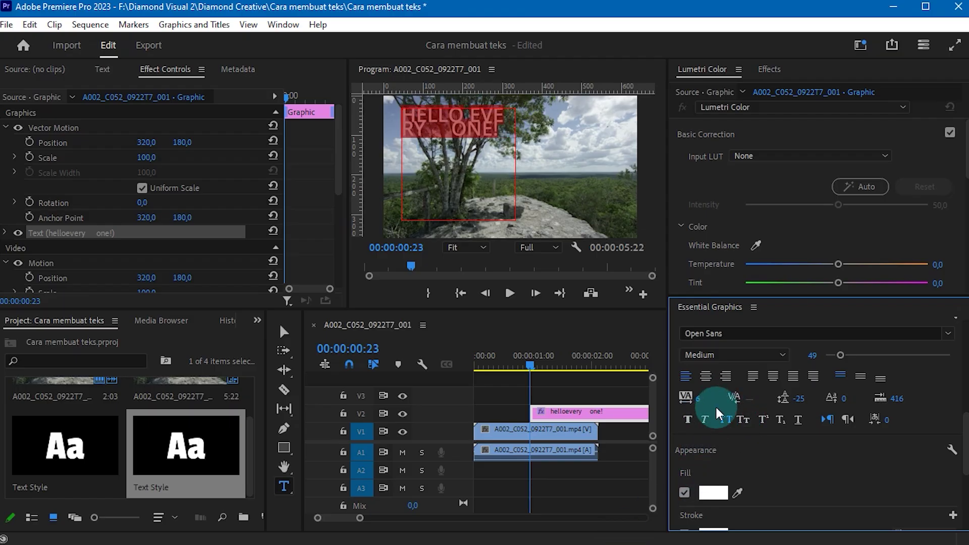
- Try small caps and superscript on the selected text, restore its plain style, and deselect it
{"action": "left_click", "coordinate": [744, 417]}
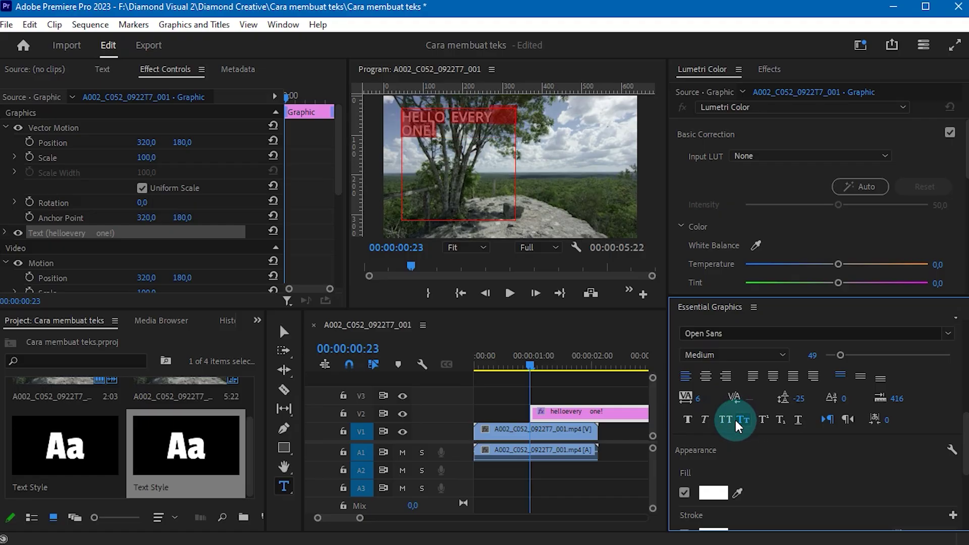
{"action": "left_click", "coordinate": [728, 419]}
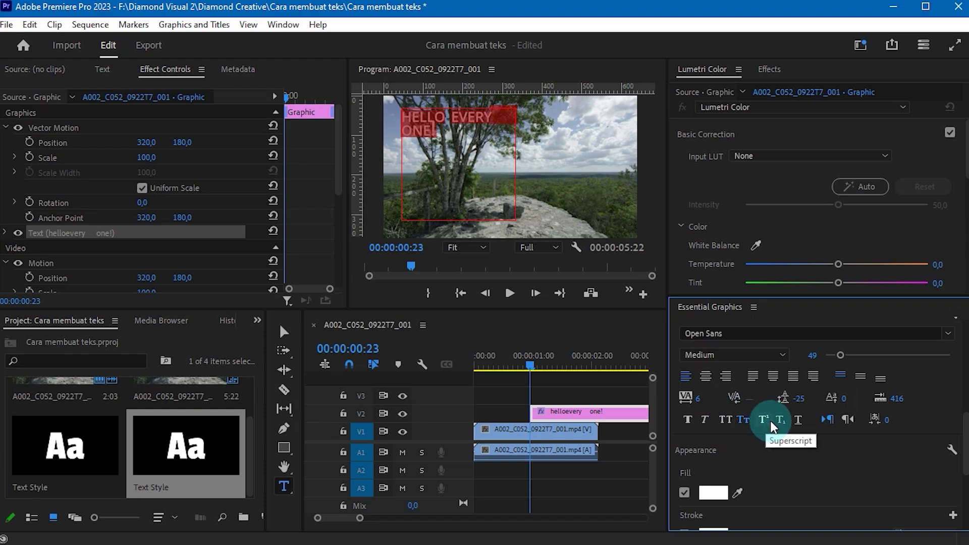
{"action": "left_click", "coordinate": [758, 419]}
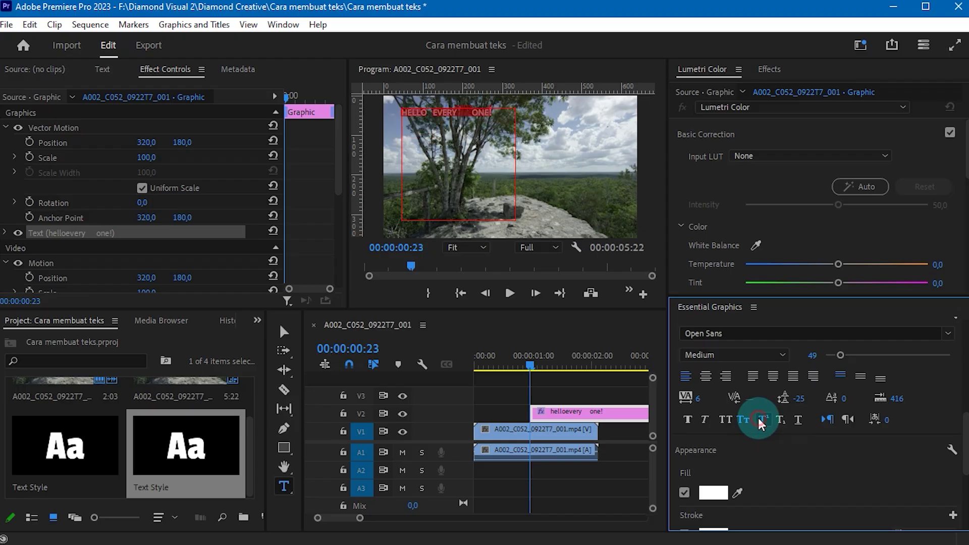
{"action": "left_click", "coordinate": [742, 421]}
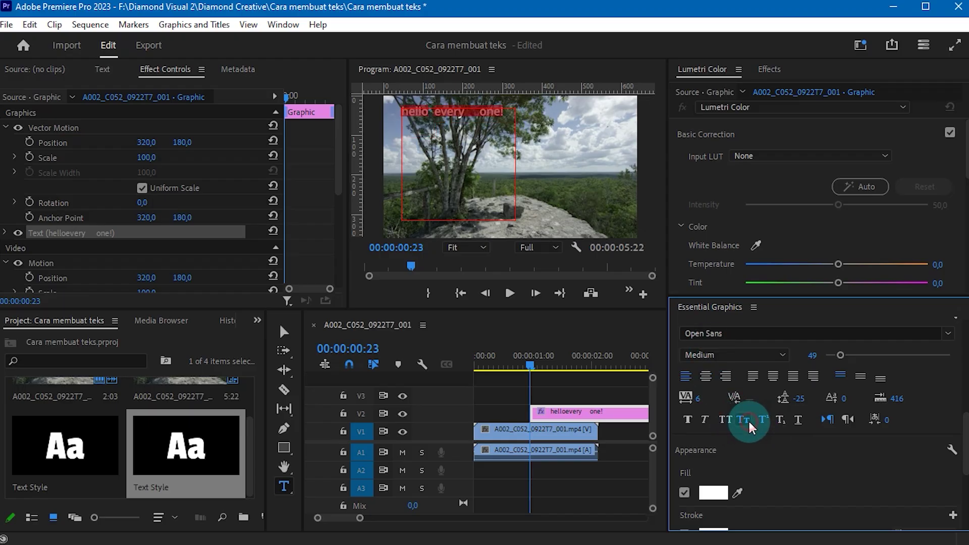
{"action": "left_click", "coordinate": [757, 420]}
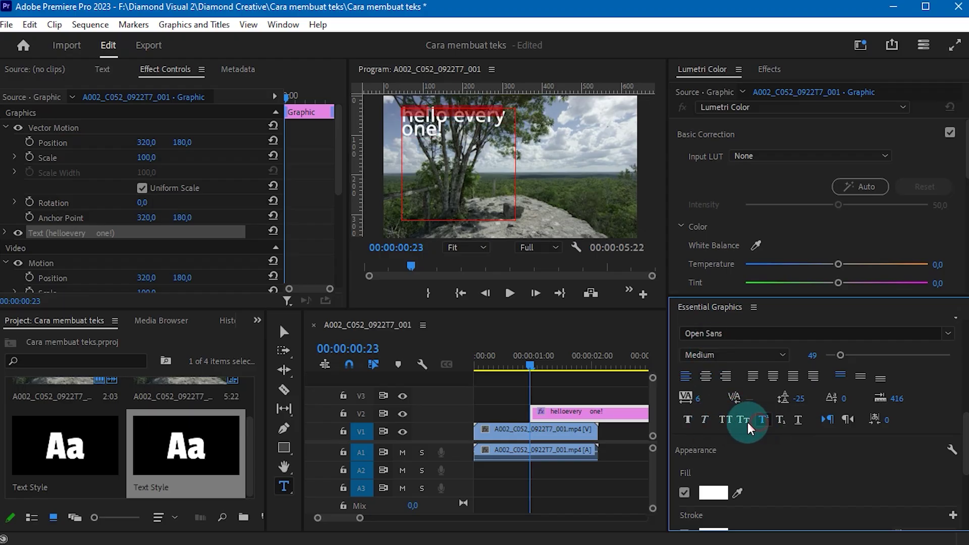
{"action": "left_click", "coordinate": [468, 133]}
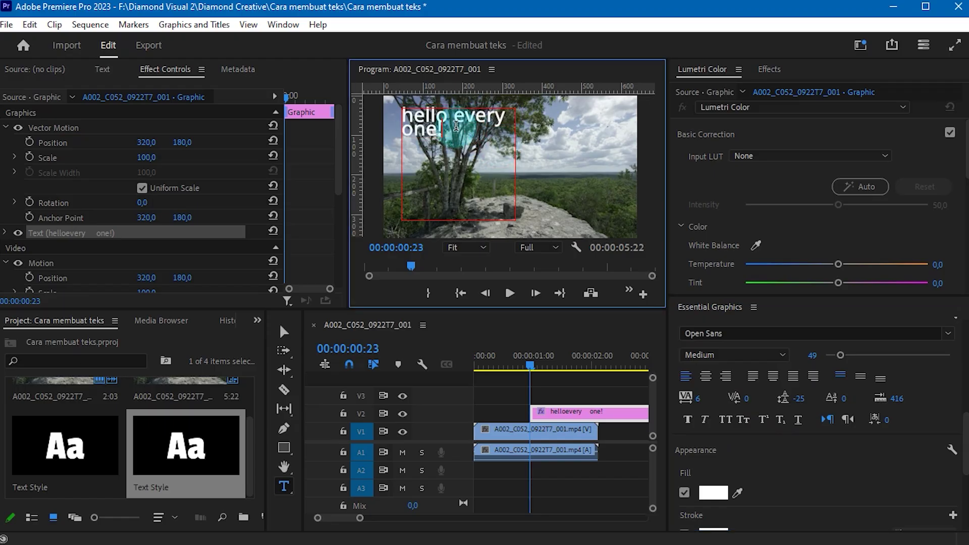
- Select the letters "very" in "every" and try superscript on them
{"action": "left_click_drag", "start_coordinate": [462, 119], "coordinate": [503, 120]}
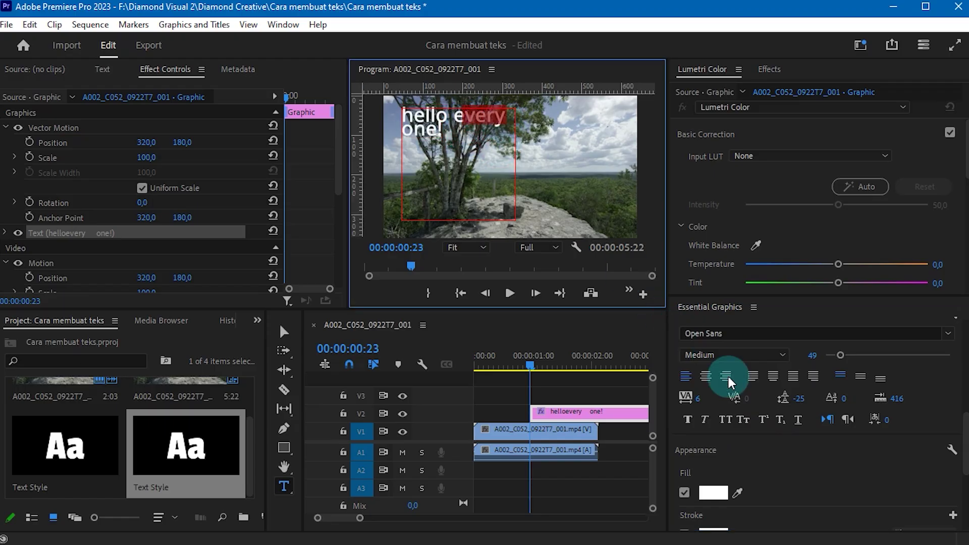
{"action": "left_click", "coordinate": [761, 419]}
{"action": "left_click", "coordinate": [485, 124]}
{"action": "left_click_drag", "start_coordinate": [472, 122], "coordinate": [468, 122]}
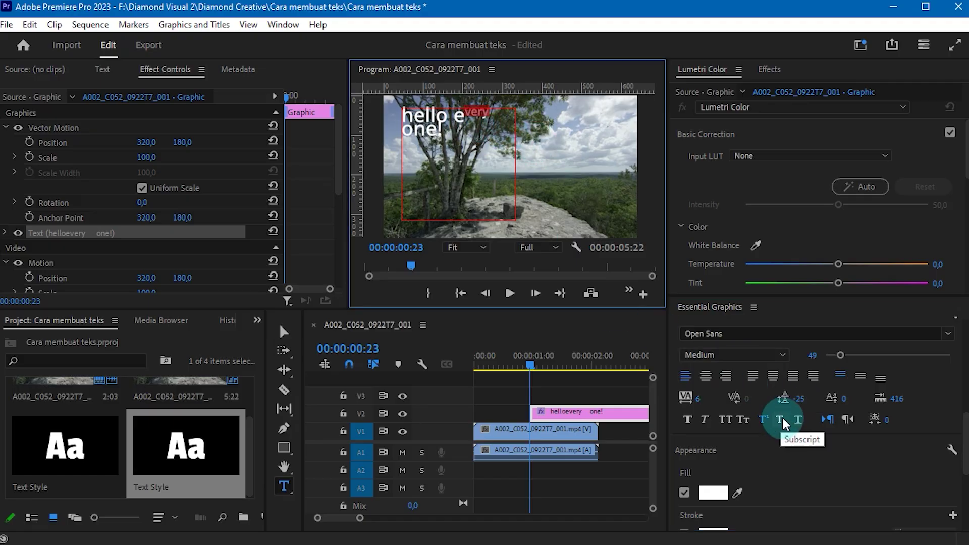
- Try subscript on the letters "very" and turn it back off
{"action": "left_click", "coordinate": [781, 420]}
{"action": "left_click", "coordinate": [472, 122]}
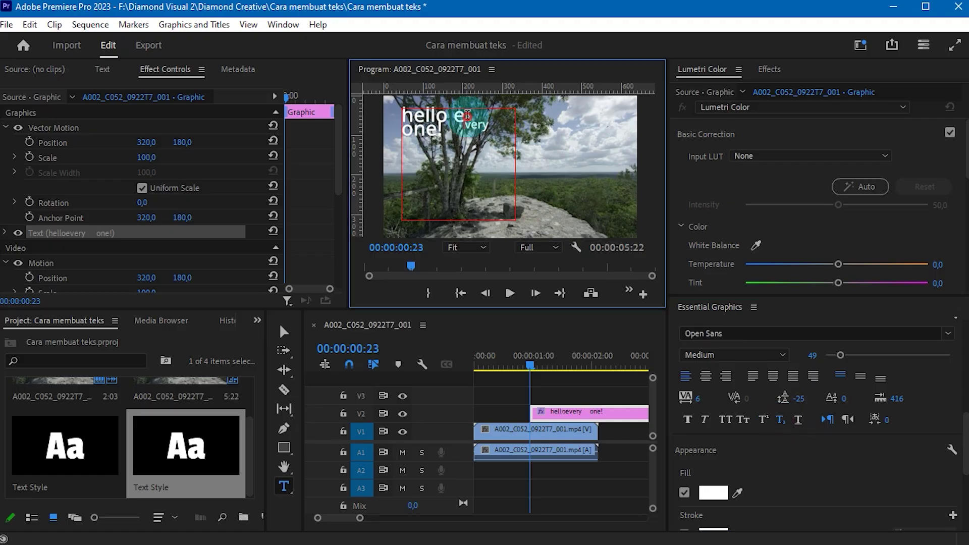
{"action": "left_click_drag", "start_coordinate": [500, 128], "coordinate": [468, 128]}
{"action": "left_click", "coordinate": [477, 129]}
{"action": "left_click", "coordinate": [782, 421]}
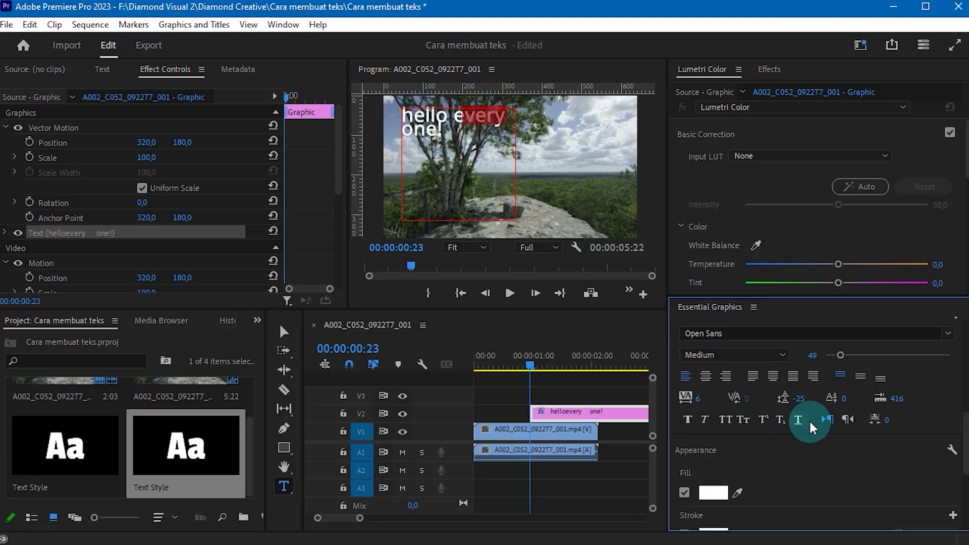
- Try underlining the word "every", remove the underline and deselect the word
{"action": "left_click_drag", "start_coordinate": [507, 124], "coordinate": [453, 121]}
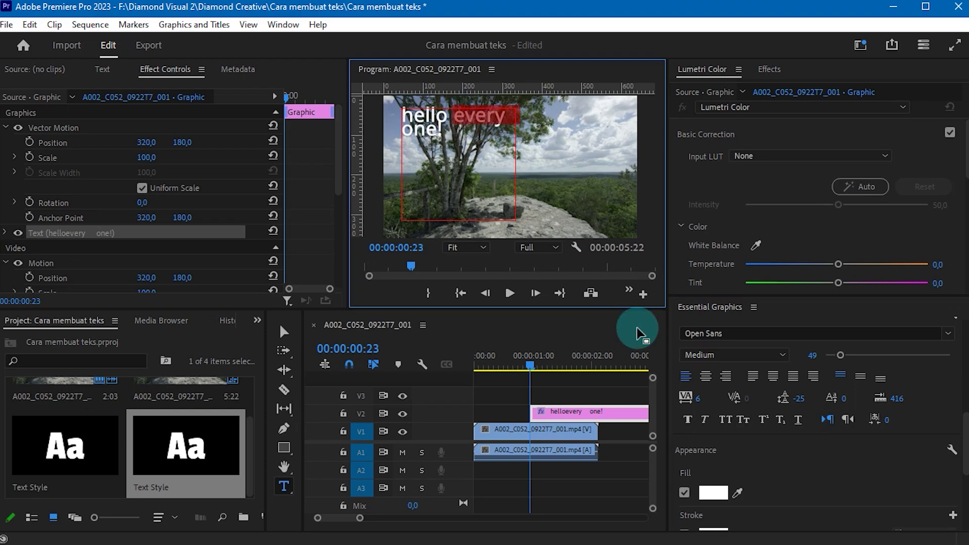
{"action": "left_click", "coordinate": [799, 420]}
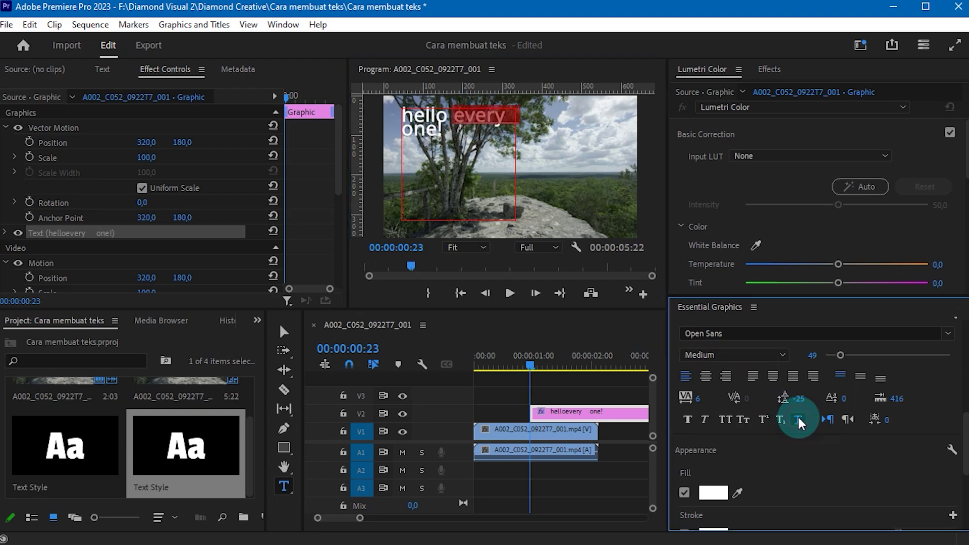
{"action": "left_click", "coordinate": [798, 416]}
{"action": "left_click", "coordinate": [569, 318]}
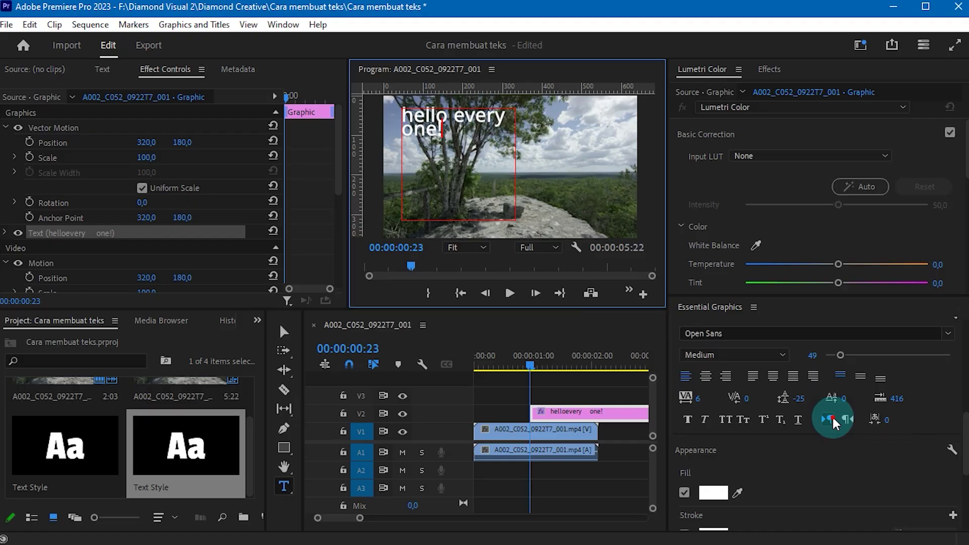
- Try right-to-left typing direction with the sample letters "kkkkkk", and undo the typing and the direction change
{"action": "left_click", "coordinate": [832, 417]}
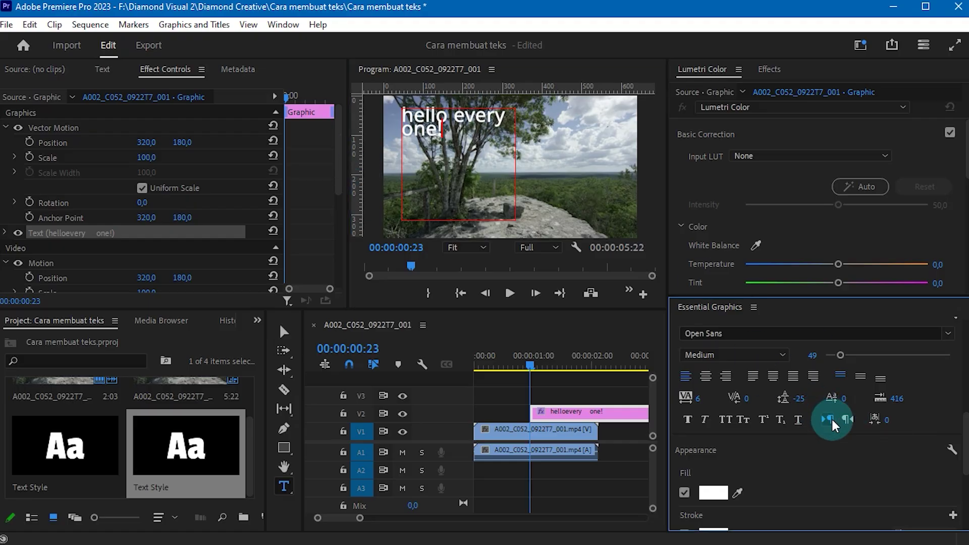
{"action": "left_click", "coordinate": [848, 419]}
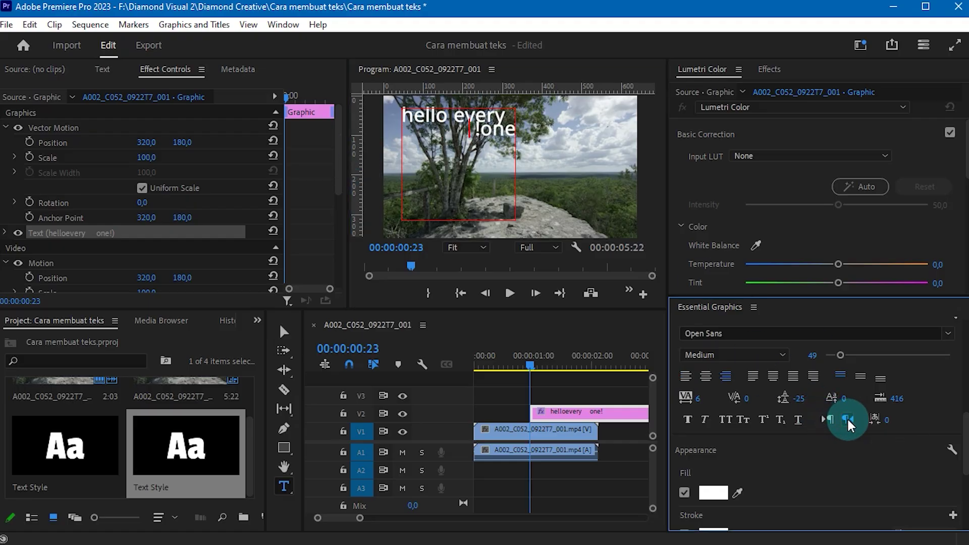
{"action": "left_click", "coordinate": [488, 239]}
{"action": "type", "text": "kkkkkk"}
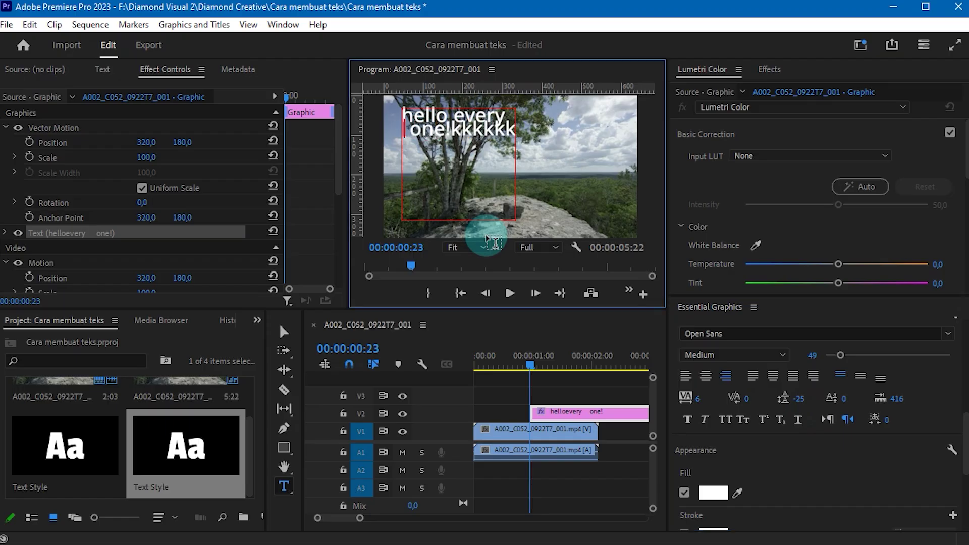
{"action": "key", "text": "ctrl+z"}
{"action": "key", "text": "ctrl+z"}
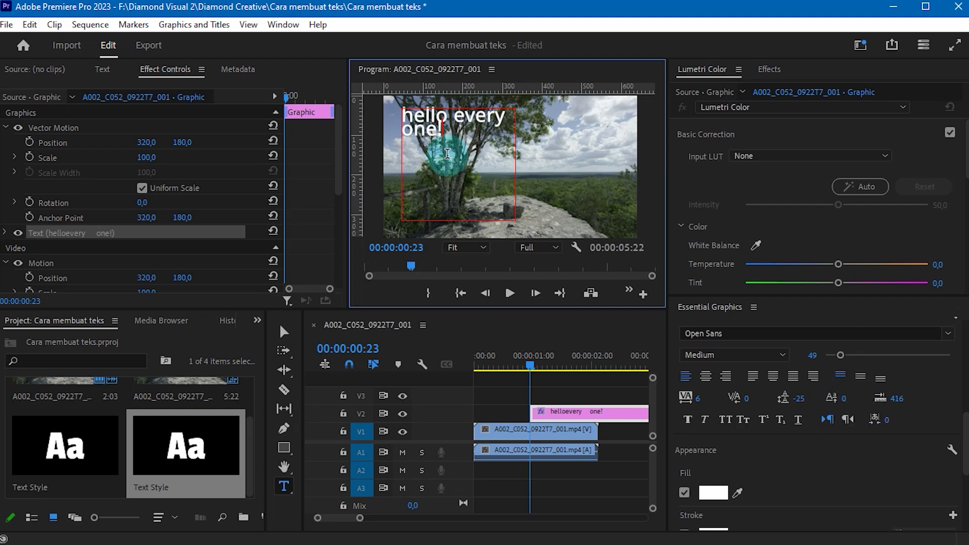
- Select the word "every", try a tsume value of 100, and return it to 0
{"action": "left_click_drag", "start_coordinate": [451, 117], "coordinate": [530, 118]}
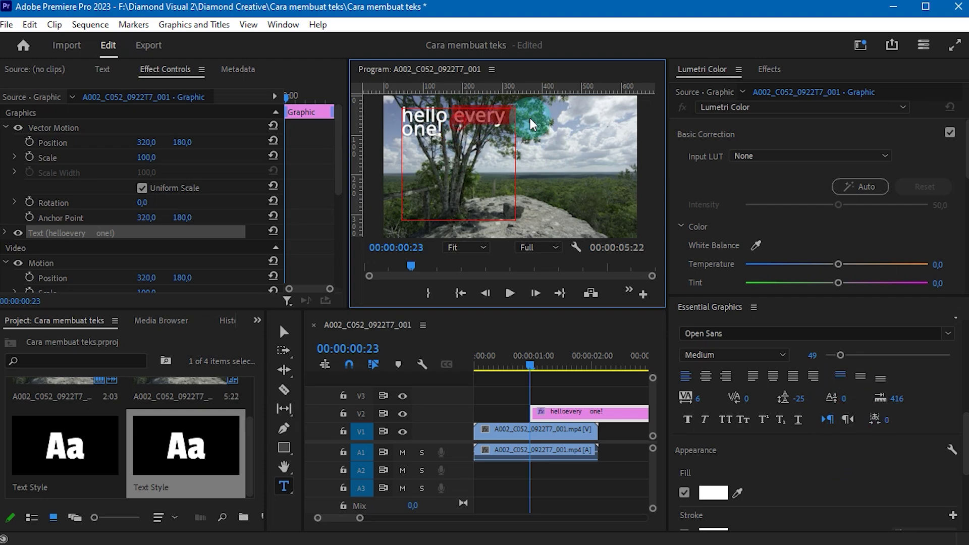
{"action": "left_click", "coordinate": [889, 424]}
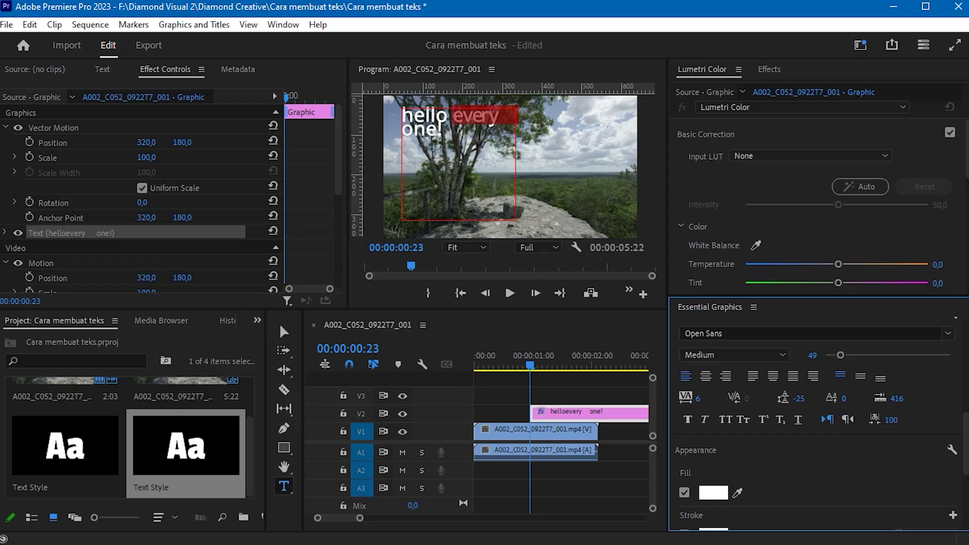
{"action": "left_click_drag", "start_coordinate": [891, 420], "coordinate": [841, 420]}
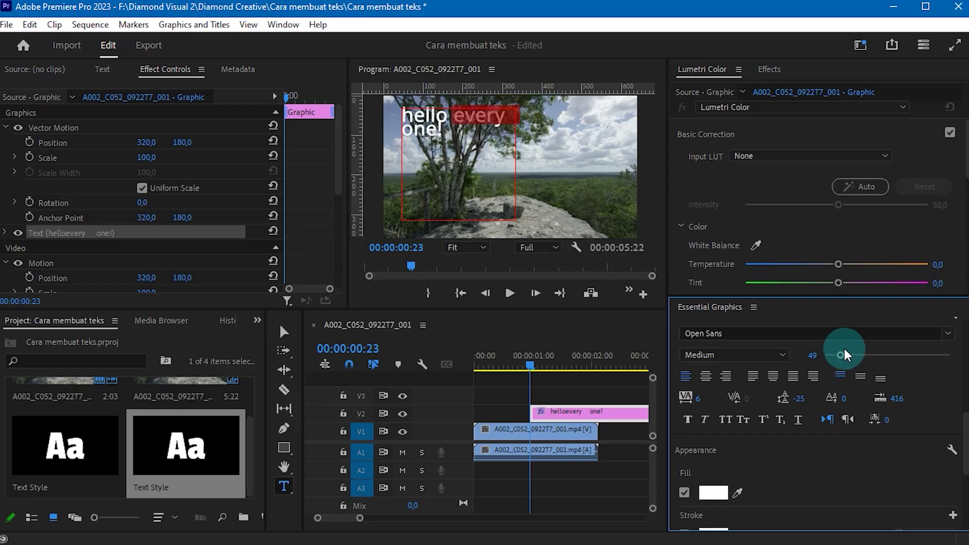
- Select the whole text, set its fill color to red FF0000, and reselect the text
{"action": "left_click_drag", "start_coordinate": [959, 401], "coordinate": [958, 452]}
{"action": "left_click", "coordinate": [471, 155]}
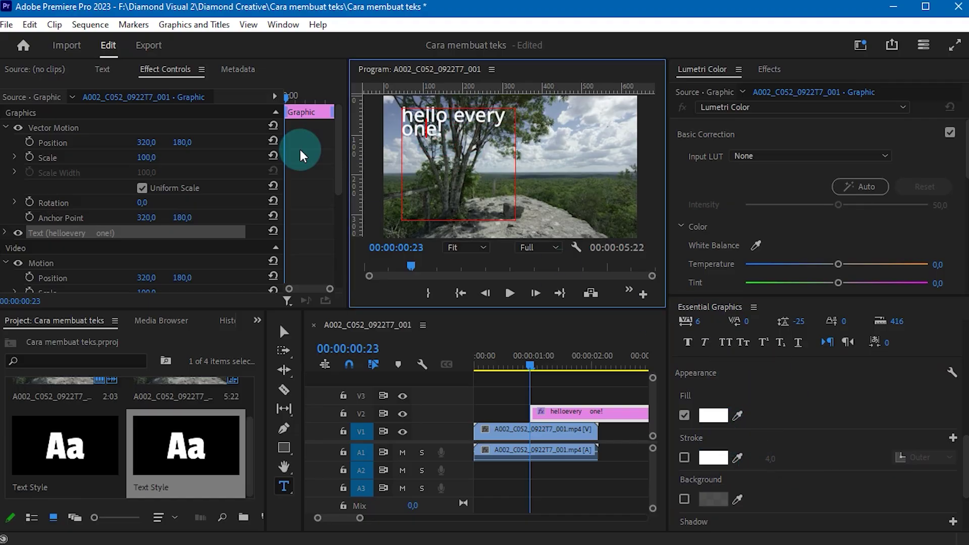
{"action": "key", "text": "ctrl+a"}
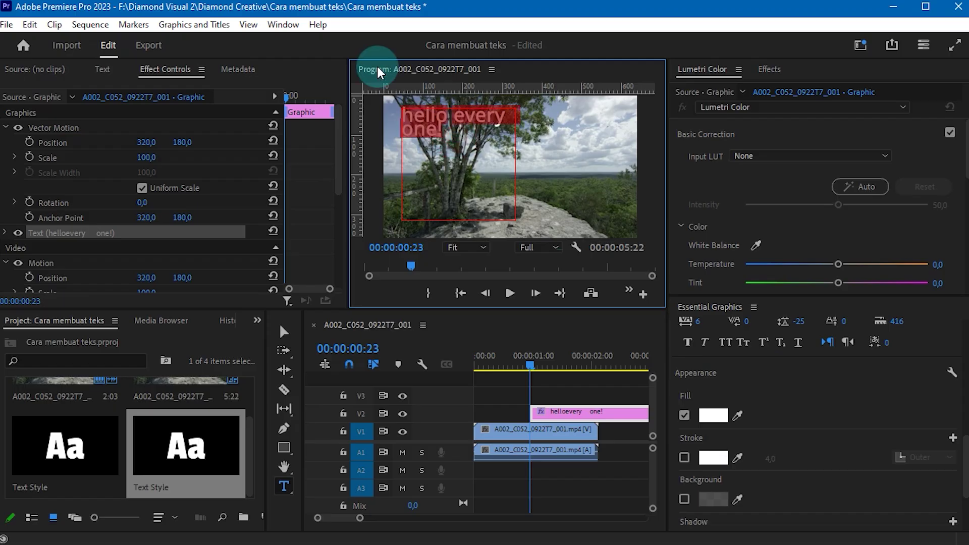
{"action": "left_click", "coordinate": [723, 404]}
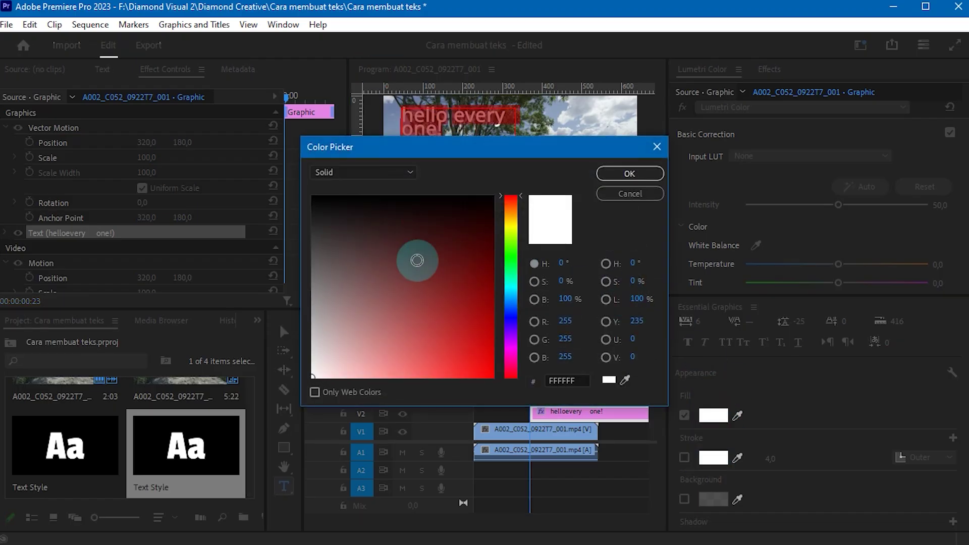
{"action": "left_click_drag", "start_coordinate": [417, 261], "coordinate": [493, 196]}
{"action": "left_click", "coordinate": [629, 173]}
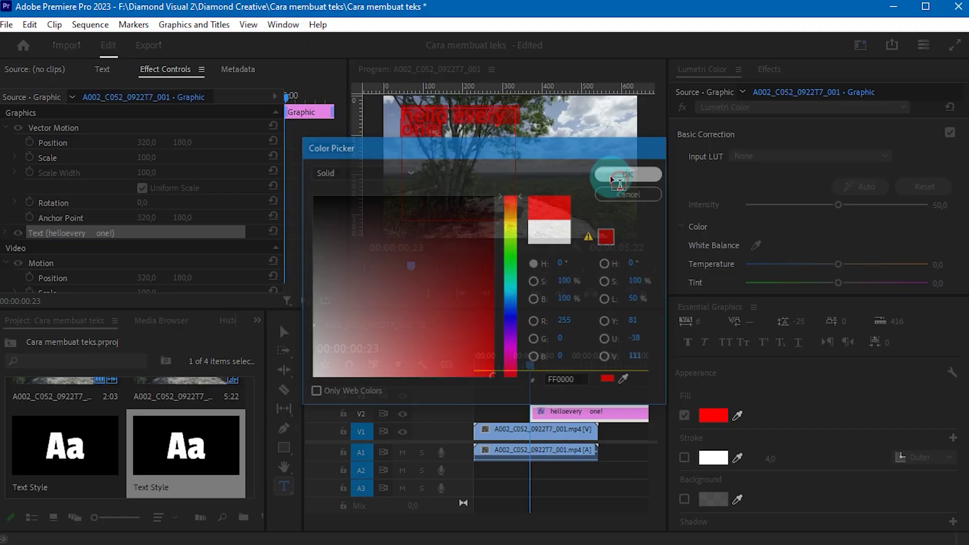
{"action": "left_click", "coordinate": [482, 146]}
{"action": "left_click_drag", "start_coordinate": [466, 144], "coordinate": [349, 93]}
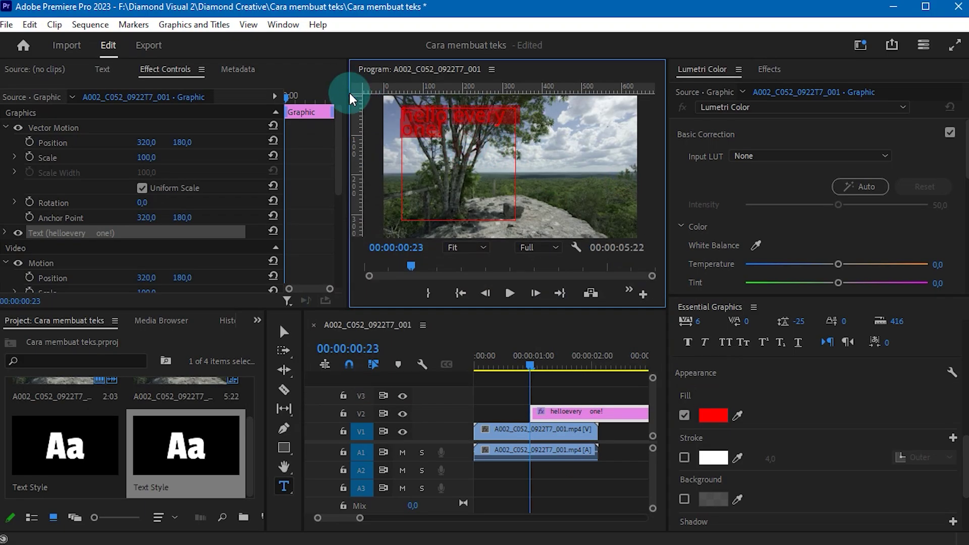
- Change the fill color of the whole text back to white
{"action": "left_click", "coordinate": [705, 424]}
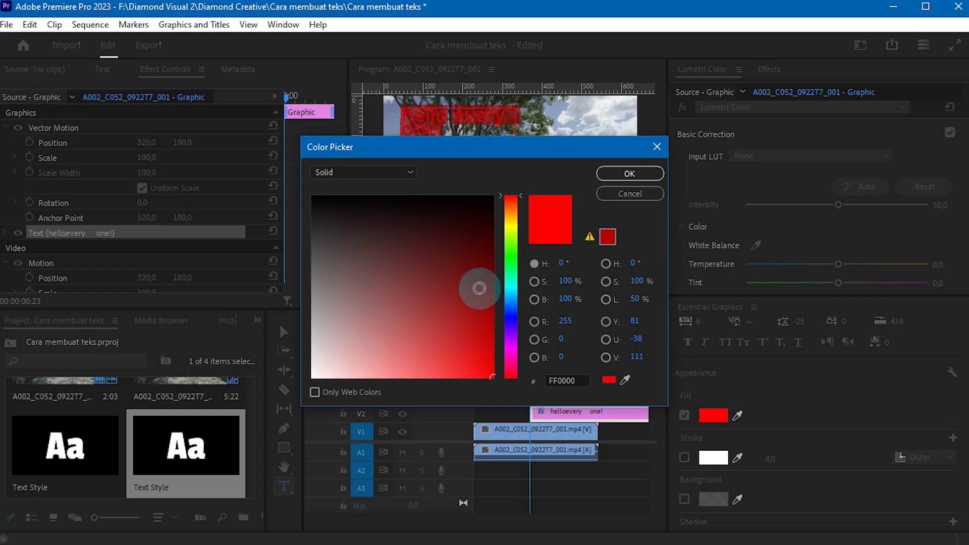
{"action": "left_click_drag", "start_coordinate": [447, 242], "coordinate": [161, 449]}
{"action": "left_click", "coordinate": [650, 177]}
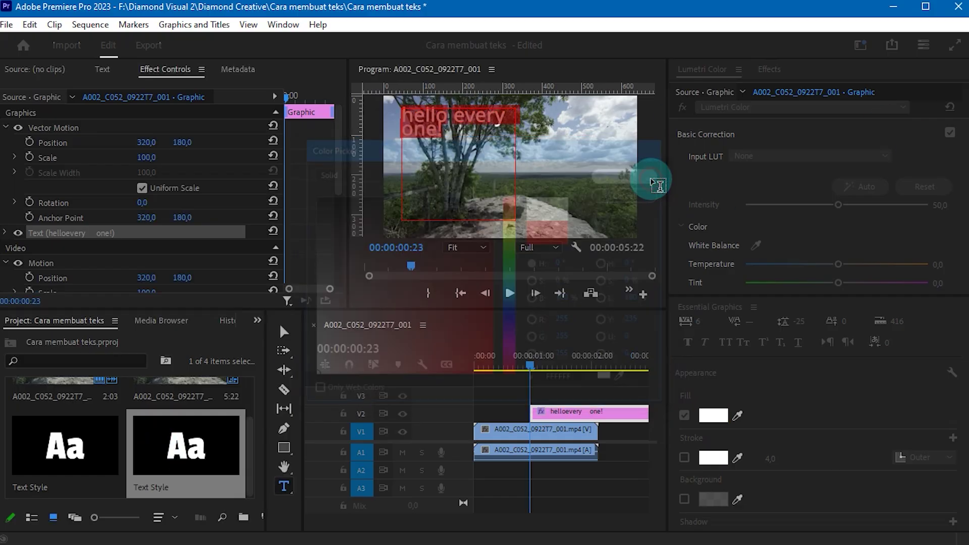
- Enable the stroke on the whole text and deselect the text
{"action": "scroll", "coordinate": [823, 429], "scroll_direction": "down", "scroll_amount": 4}
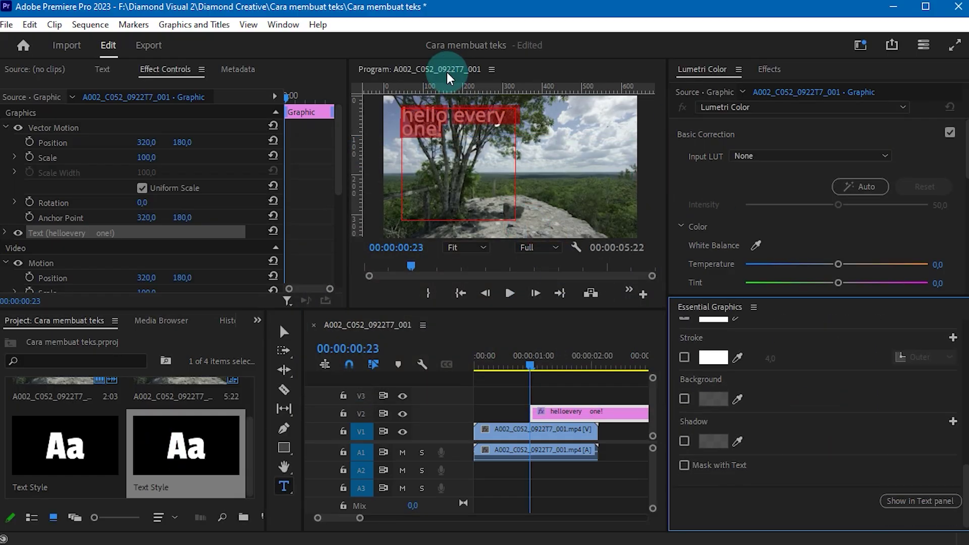
{"action": "scroll", "coordinate": [677, 428], "scroll_direction": "up", "scroll_amount": 2}
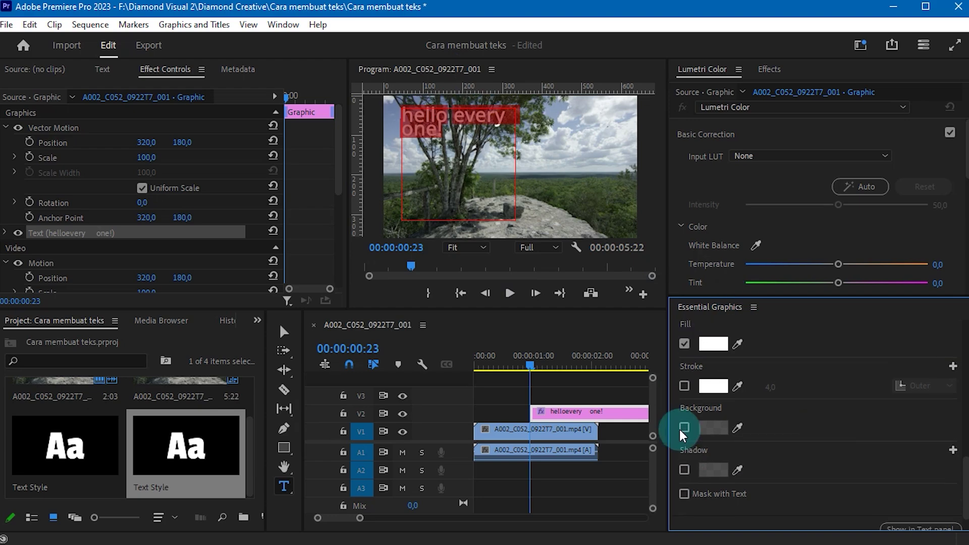
{"action": "scroll", "coordinate": [680, 429], "scroll_direction": "up", "scroll_amount": 1}
{"action": "left_click", "coordinate": [685, 429]}
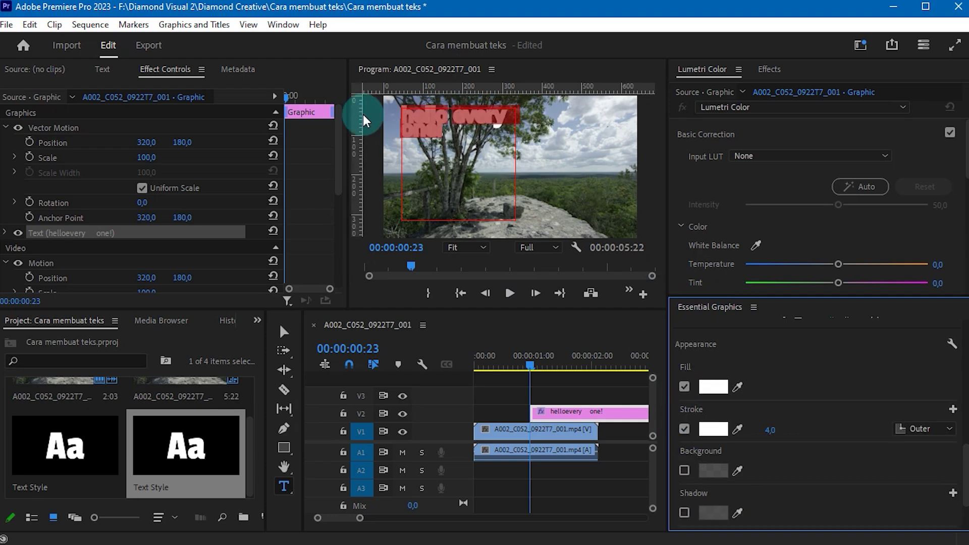
{"action": "scroll", "coordinate": [789, 429], "scroll_direction": "down", "scroll_amount": 1}
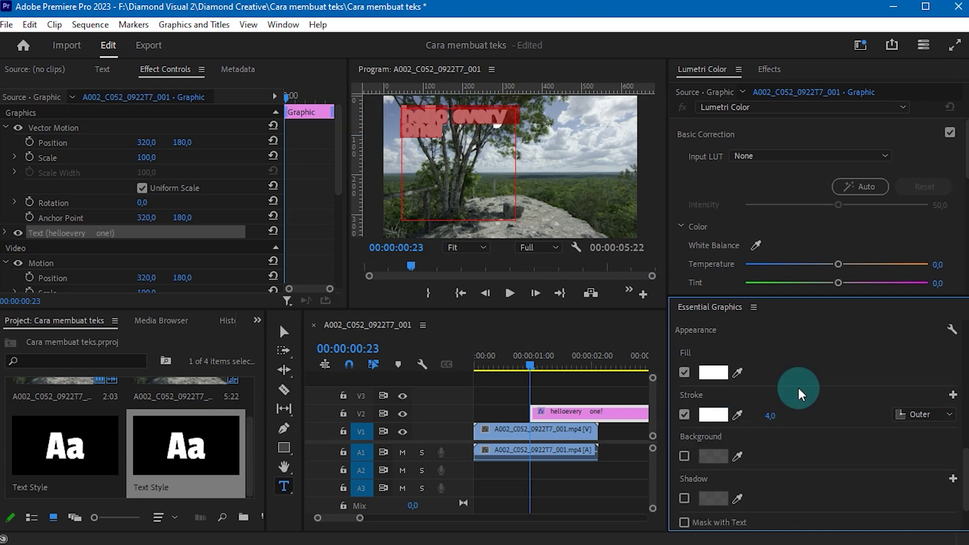
{"action": "left_click", "coordinate": [439, 124]}
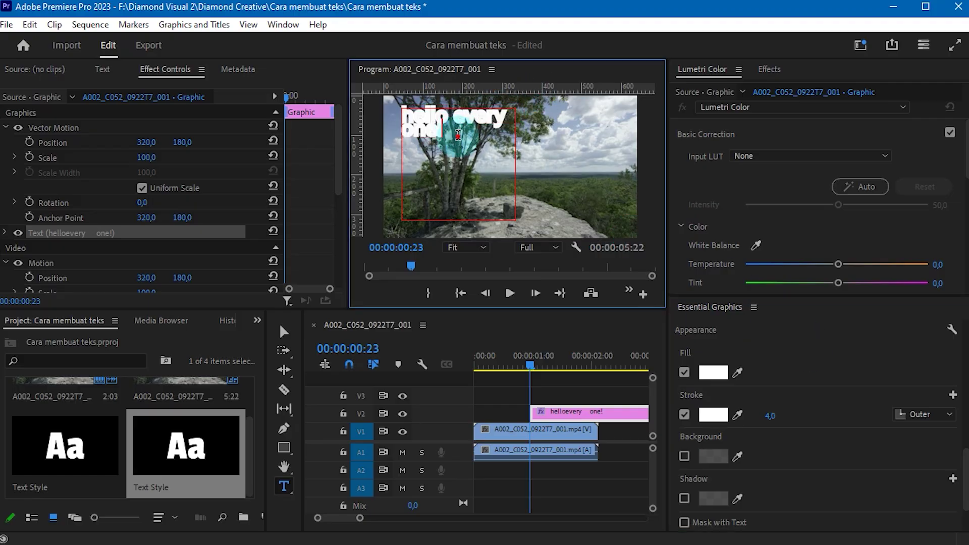
- Select the whole text and set its stroke width to 3,0 and stroke color to red FF0000
{"action": "key", "text": "ctrl+a"}
{"action": "left_click_drag", "start_coordinate": [783, 415], "coordinate": [774, 410]}
{"action": "left_click", "coordinate": [713, 414]}
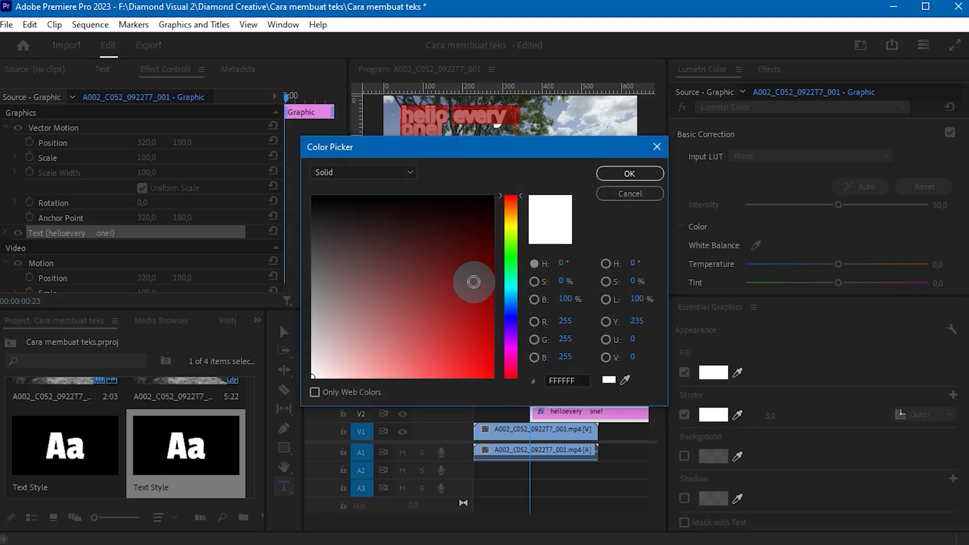
{"action": "left_click", "coordinate": [474, 282]}
{"action": "left_click", "coordinate": [628, 174]}
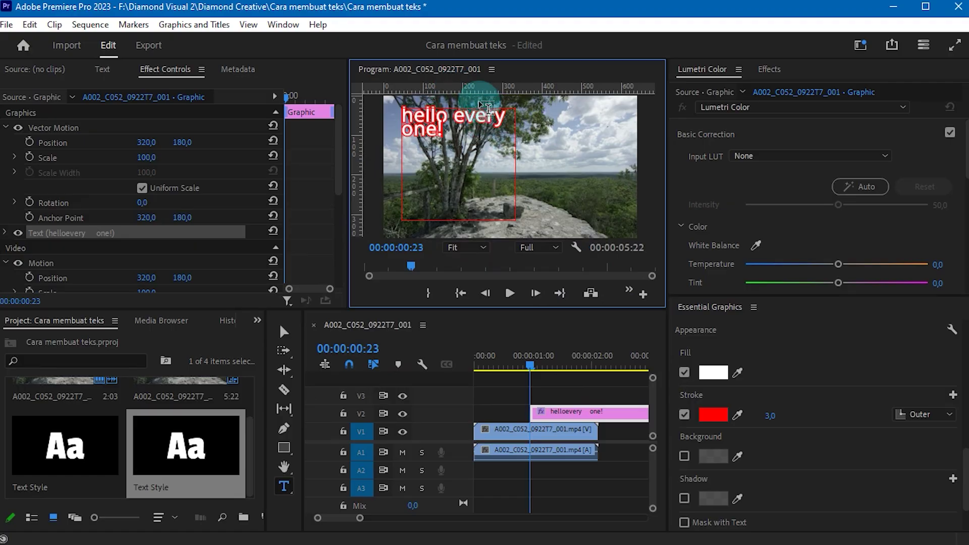
- Try the Inner and Center stroke types on the whole text and restore Outer, keeping the red stroke color
{"action": "left_click_drag", "start_coordinate": [464, 144], "coordinate": [342, 93]}
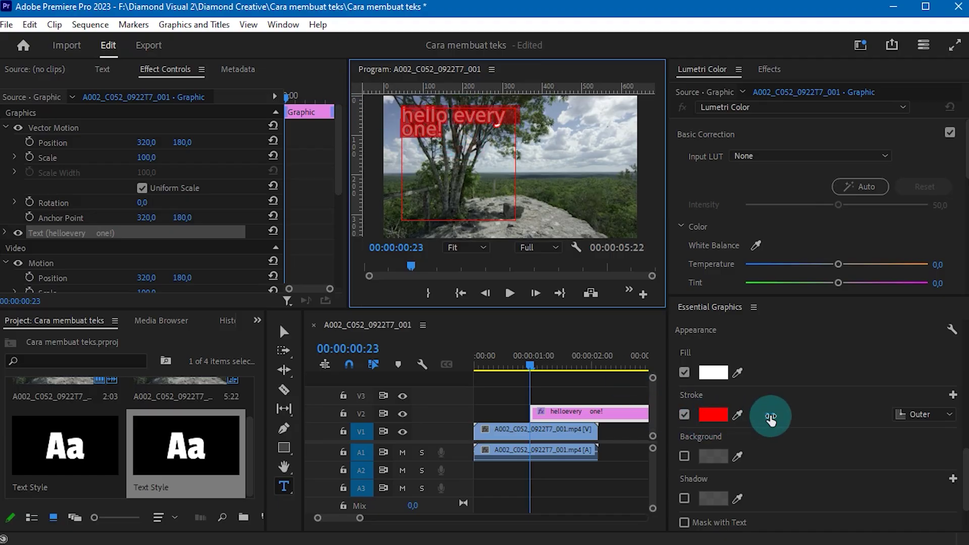
{"action": "left_click", "coordinate": [935, 413]}
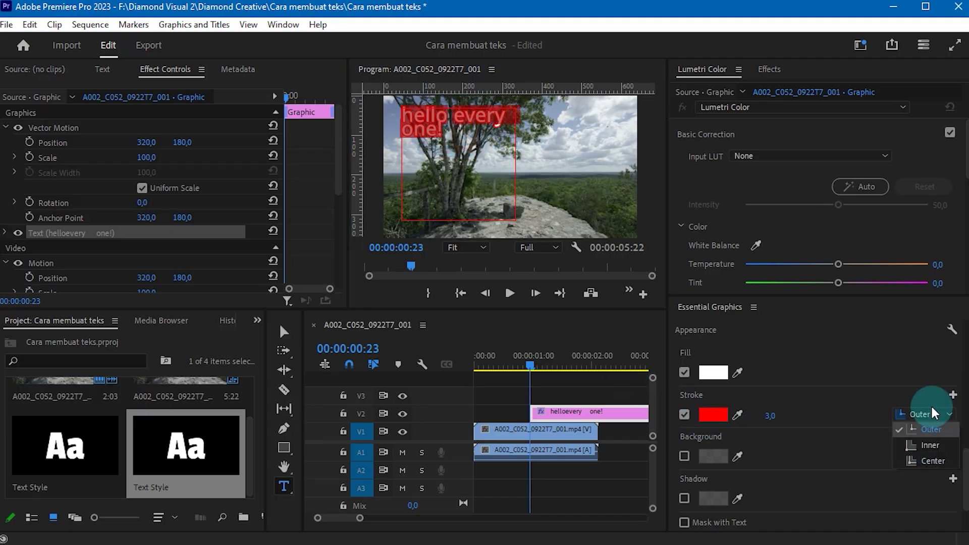
{"action": "left_click", "coordinate": [930, 445]}
{"action": "left_click", "coordinate": [489, 145]}
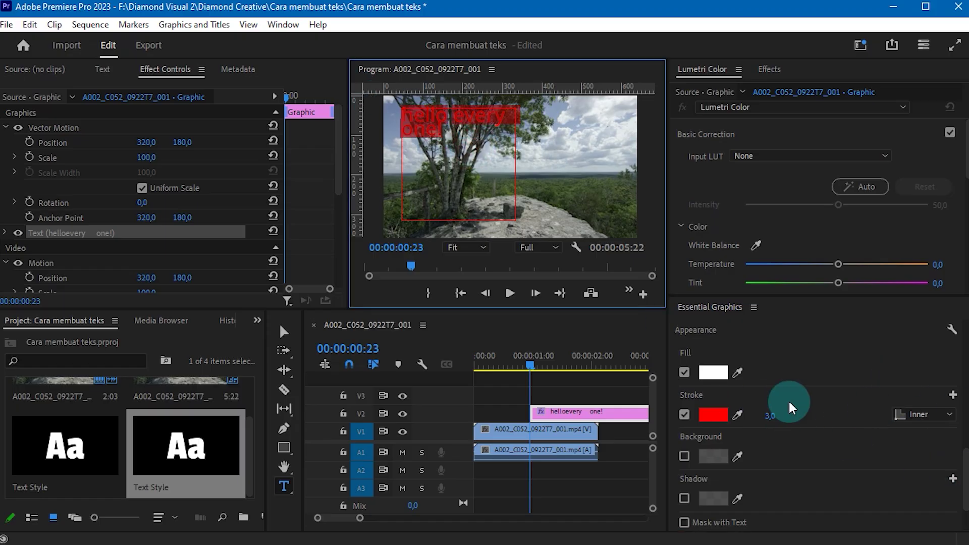
{"action": "left_click", "coordinate": [911, 413]}
{"action": "left_click", "coordinate": [942, 459]}
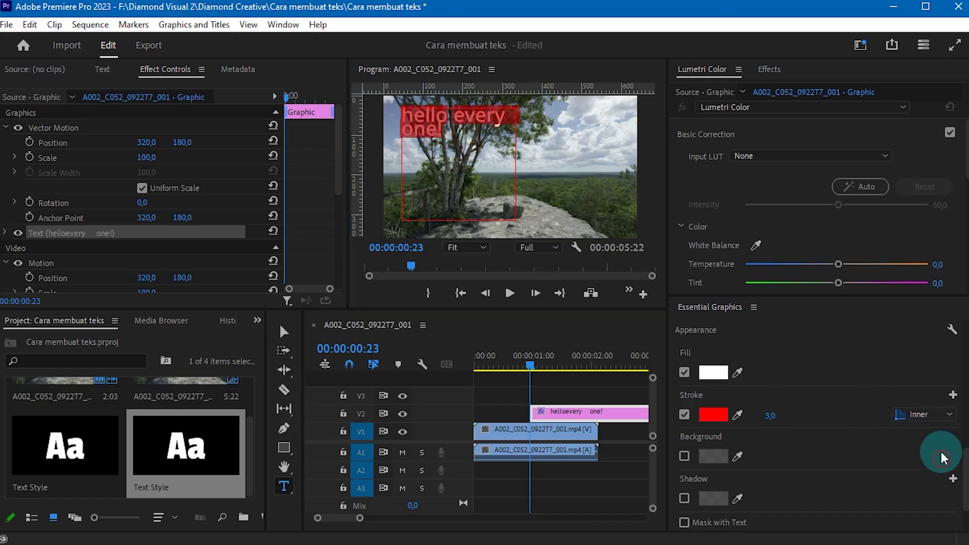
{"action": "left_click", "coordinate": [929, 410]}
{"action": "left_click", "coordinate": [910, 437]}
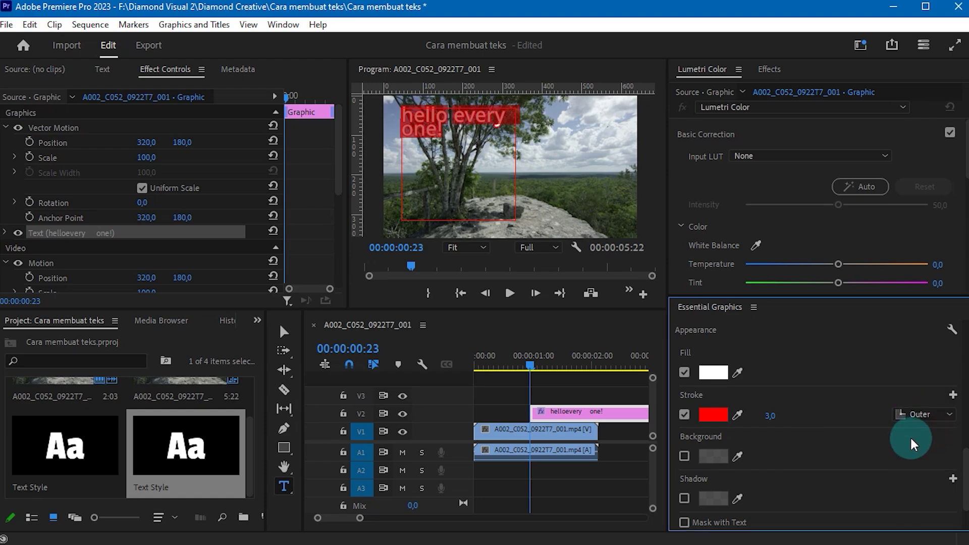
{"action": "left_click", "coordinate": [716, 416]}
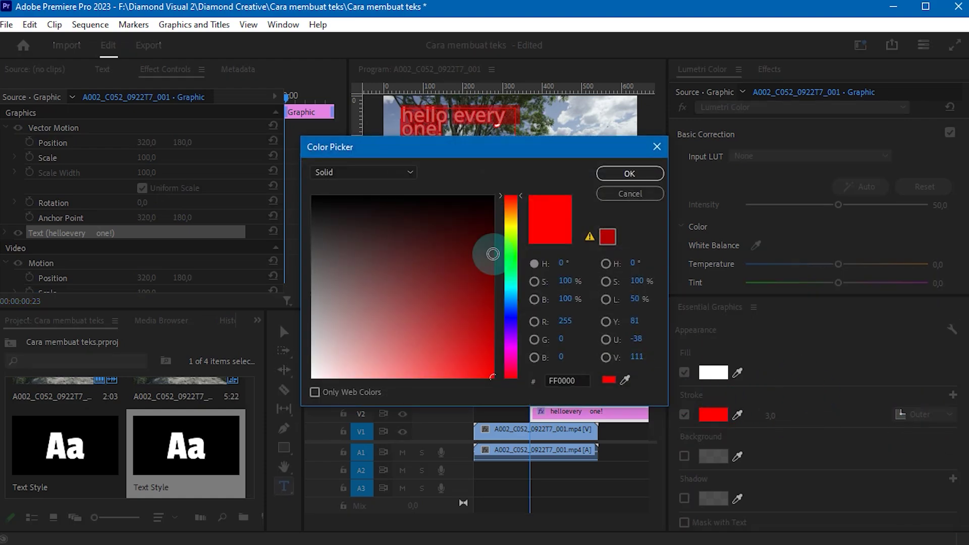
{"action": "left_click", "coordinate": [609, 196]}
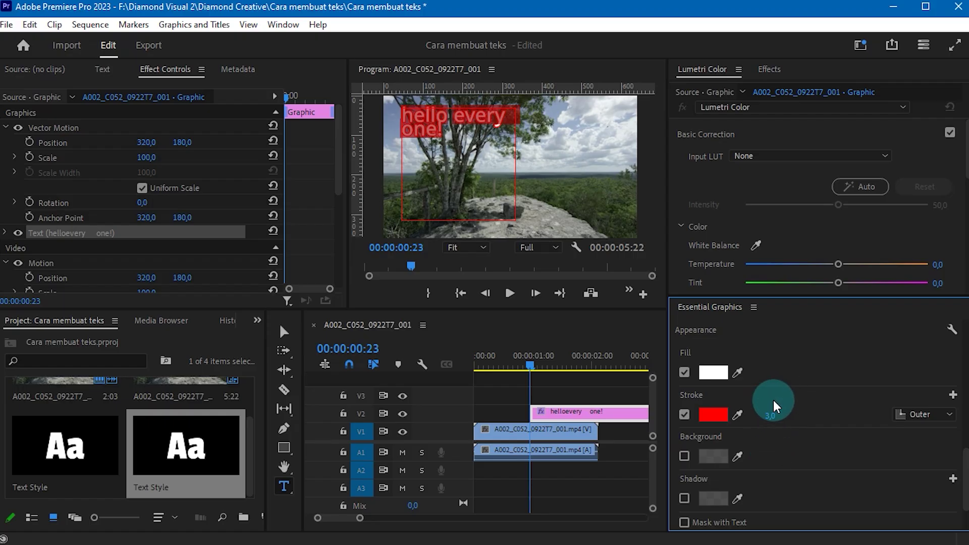
- Turn off the stroke, enable the background on the whole text, and deselect the text
{"action": "left_click", "coordinate": [684, 417]}
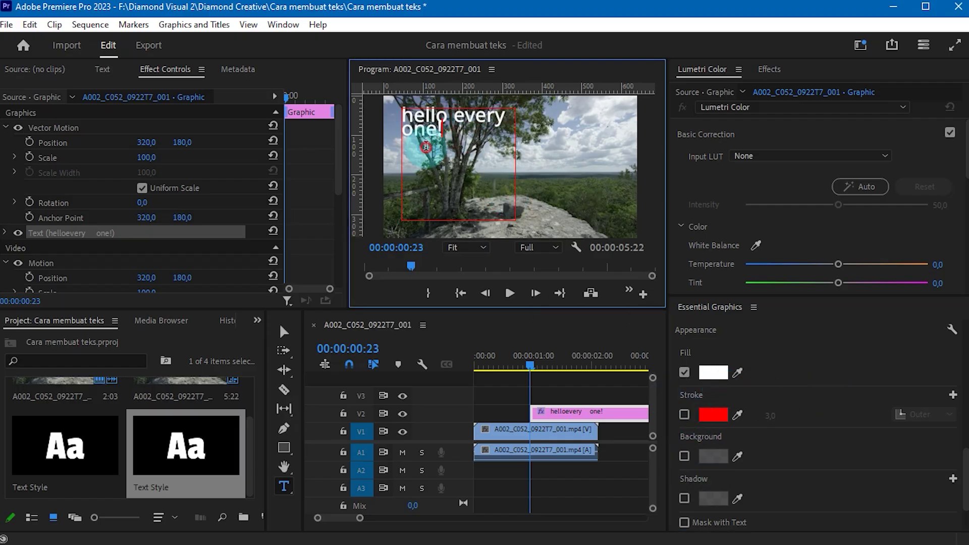
{"action": "double_click", "coordinate": [390, 106]}
{"action": "scroll", "coordinate": [680, 433], "scroll_direction": "down", "scroll_amount": 1}
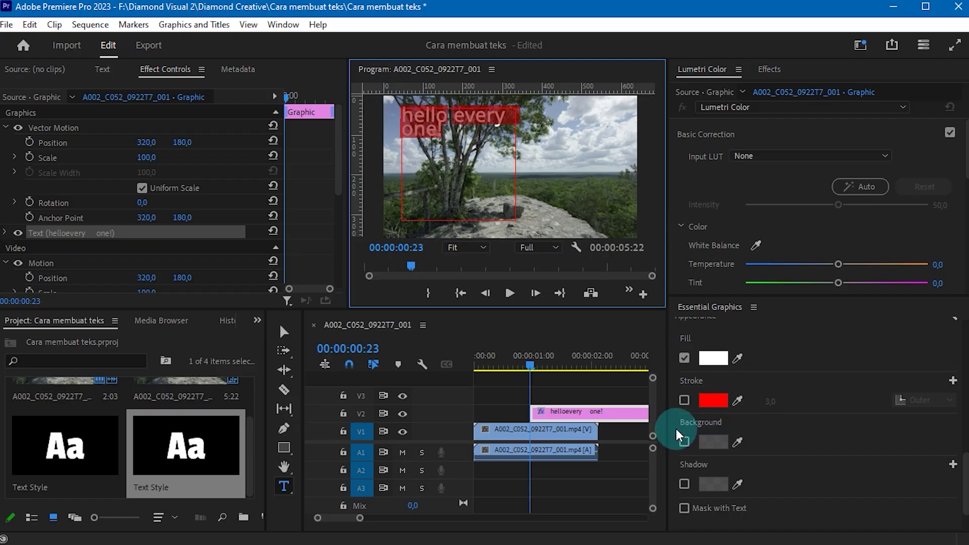
{"action": "left_click", "coordinate": [685, 442]}
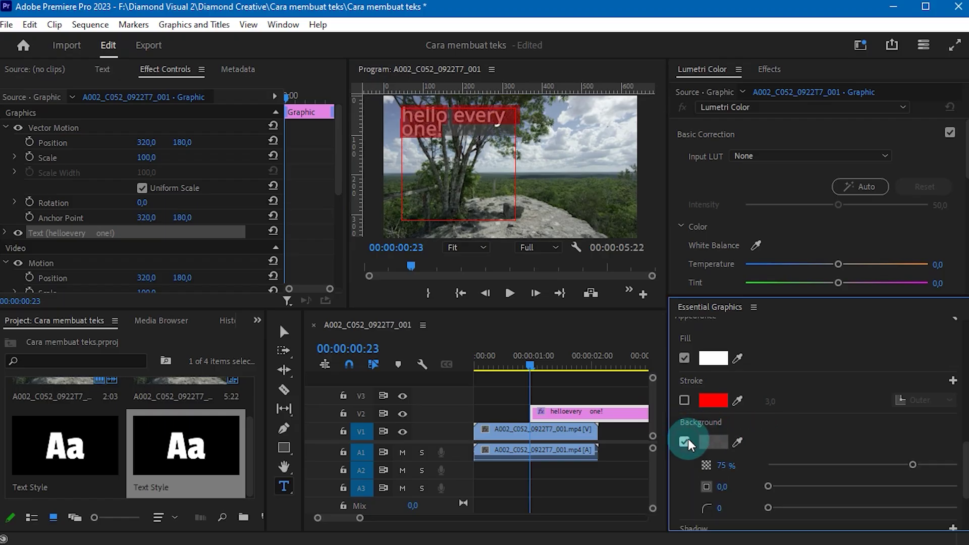
{"action": "left_click", "coordinate": [470, 127]}
{"action": "left_click", "coordinate": [191, 98]}
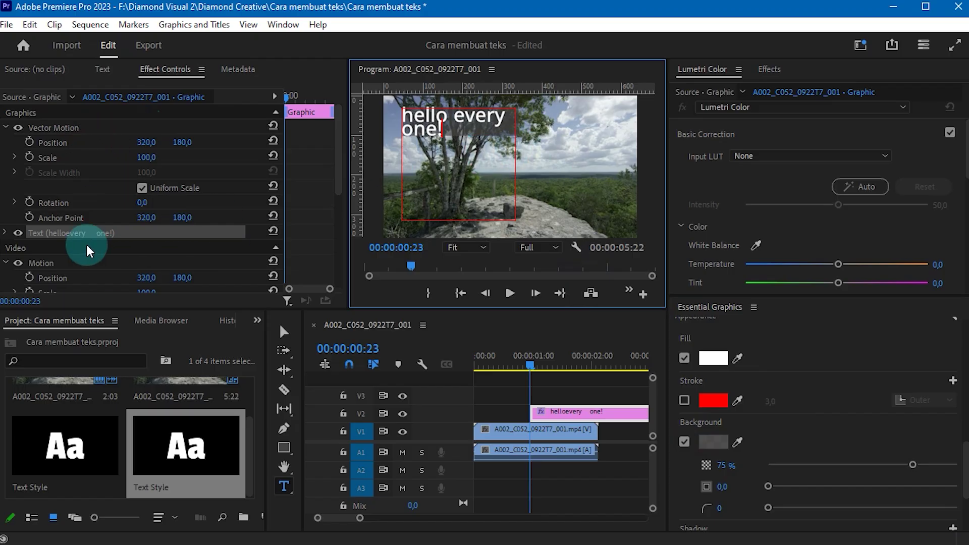
- Move the graphic clip to Motion position about 457,4 / 288,5 and reselect its text layer
{"action": "left_click", "coordinate": [66, 269]}
{"action": "left_click_drag", "start_coordinate": [471, 143], "coordinate": [525, 187]}
{"action": "left_click", "coordinate": [572, 400]}
{"action": "left_click", "coordinate": [761, 349]}
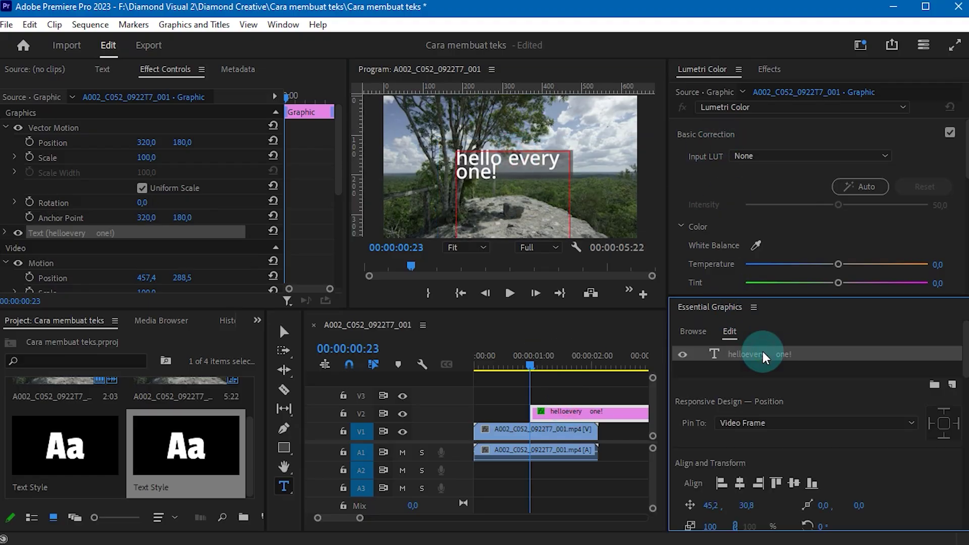
- Try the text background opacity at its minimum and at 100 %, and leave it at 78 %
{"action": "scroll", "coordinate": [898, 444], "scroll_direction": "down", "scroll_amount": 3}
{"action": "scroll", "coordinate": [964, 394], "scroll_direction": "down", "scroll_amount": 5}
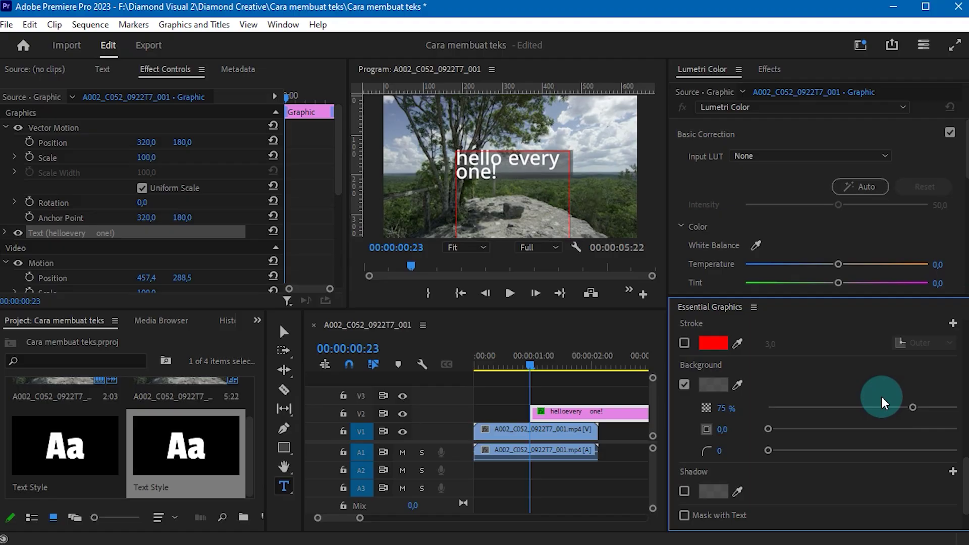
{"action": "left_click_drag", "start_coordinate": [911, 404], "coordinate": [685, 405]}
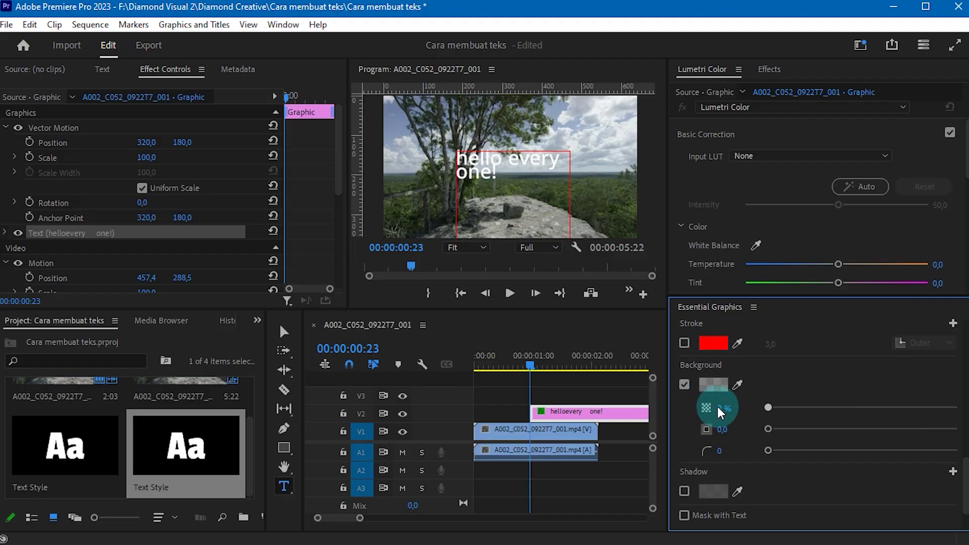
{"action": "left_click_drag", "start_coordinate": [748, 404], "coordinate": [967, 408]}
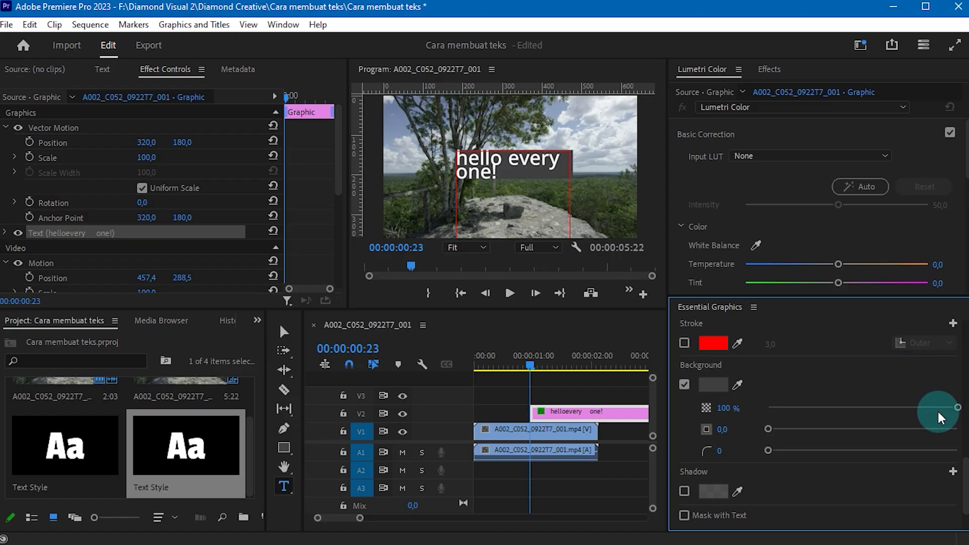
{"action": "mouse_move", "coordinate": [944, 410]}
{"action": "left_mouse_down"}
{"action": "mouse_move", "coordinate": [875, 406]}
{"action": "mouse_move", "coordinate": [934, 407]}
{"action": "left_mouse_up"}
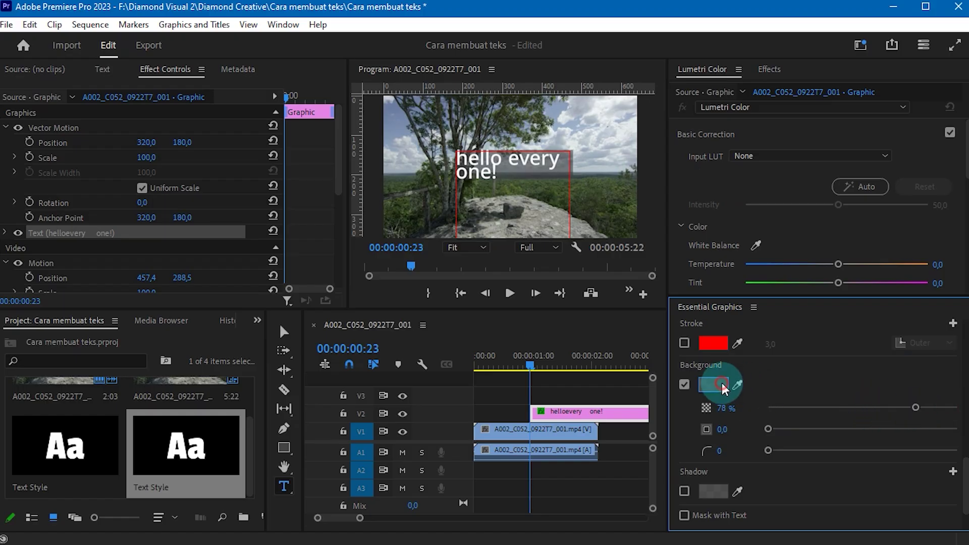
- Change the text background color to red
{"action": "left_click", "coordinate": [722, 386]}
{"action": "left_click_drag", "start_coordinate": [505, 154], "coordinate": [327, 227]}
{"action": "left_click_drag", "start_coordinate": [257, 317], "coordinate": [319, 446]}
{"action": "left_click", "coordinate": [447, 258]}
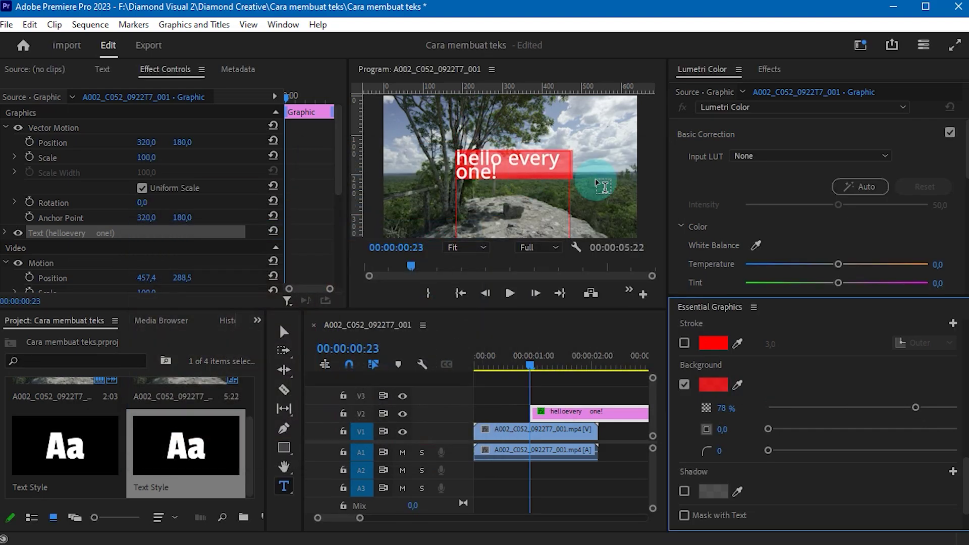
- Set the background's opacity to 61 %, size to 25,3 and corner radius to 5, and turn the background off
{"action": "left_click_drag", "start_coordinate": [871, 403], "coordinate": [883, 410]}
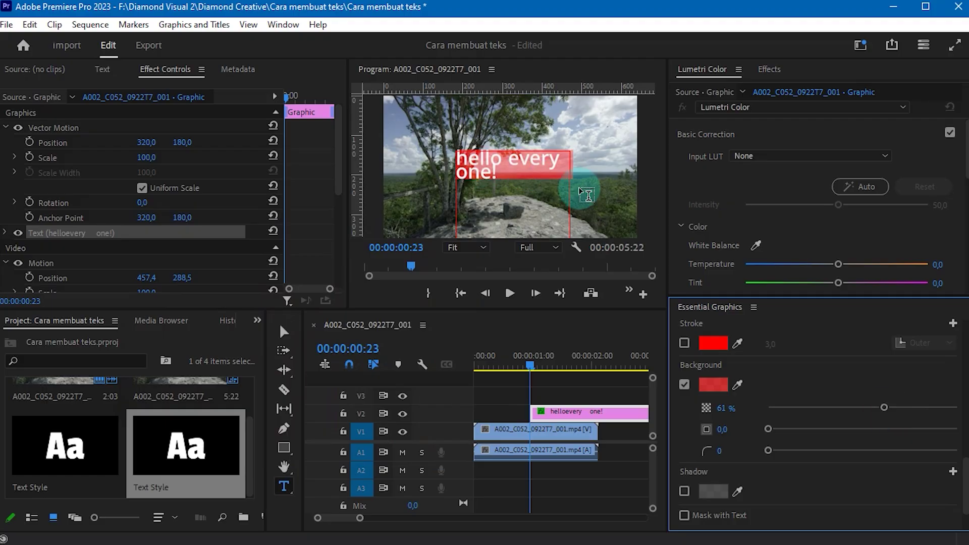
{"action": "left_click_drag", "start_coordinate": [764, 437], "coordinate": [710, 458]}
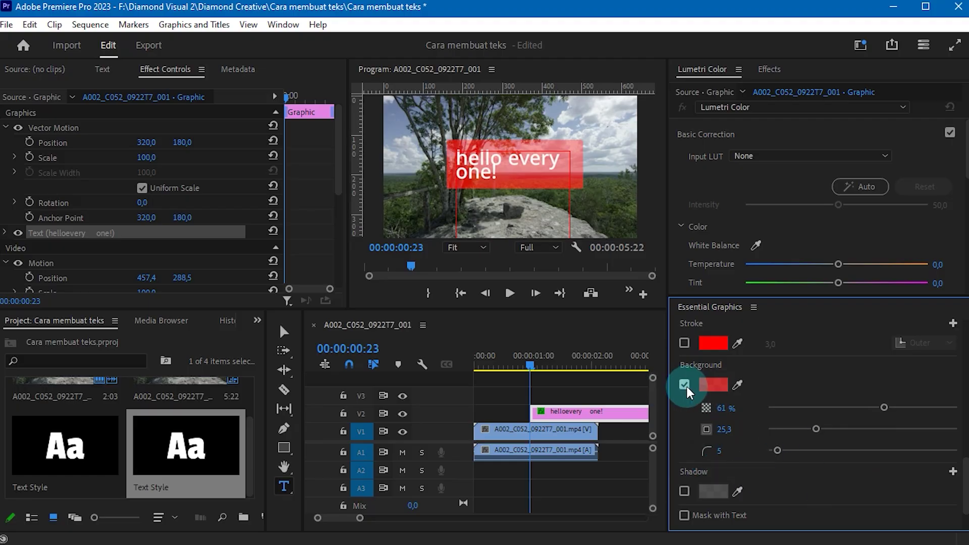
{"action": "left_click", "coordinate": [686, 385]}
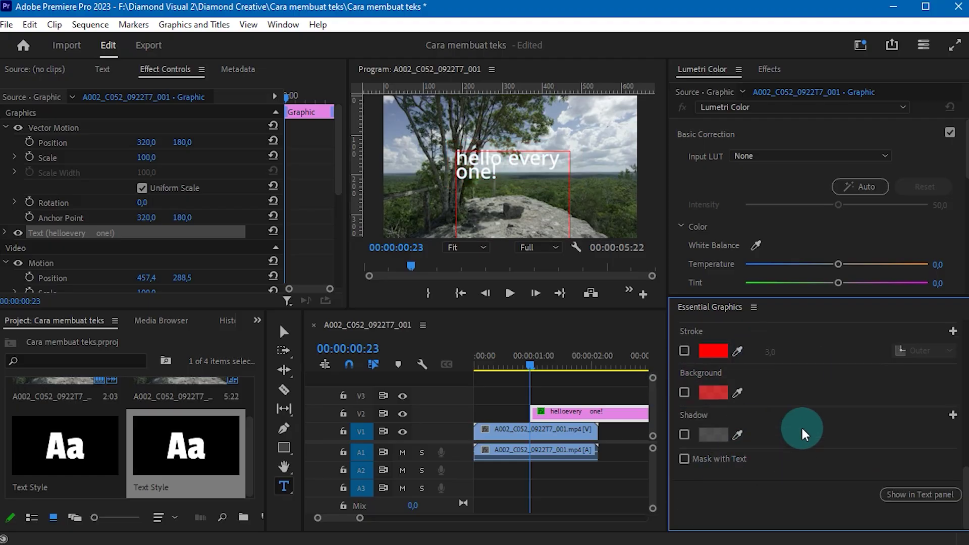
- Enable the shadow on the text and set its opacity to 100 %
{"action": "left_click", "coordinate": [683, 434]}
{"action": "scroll", "coordinate": [763, 404], "scroll_direction": "down", "scroll_amount": 1}
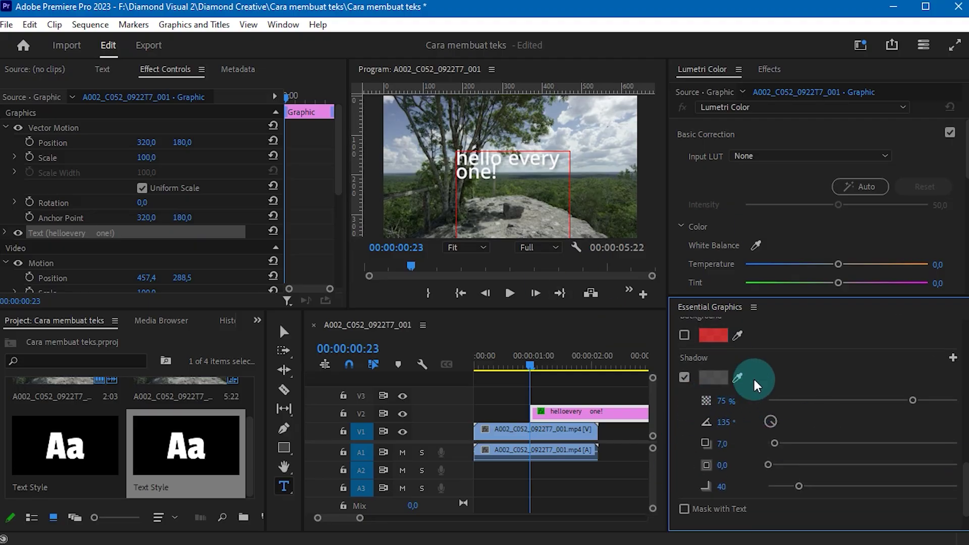
{"action": "left_click_drag", "start_coordinate": [913, 401], "coordinate": [958, 400]}
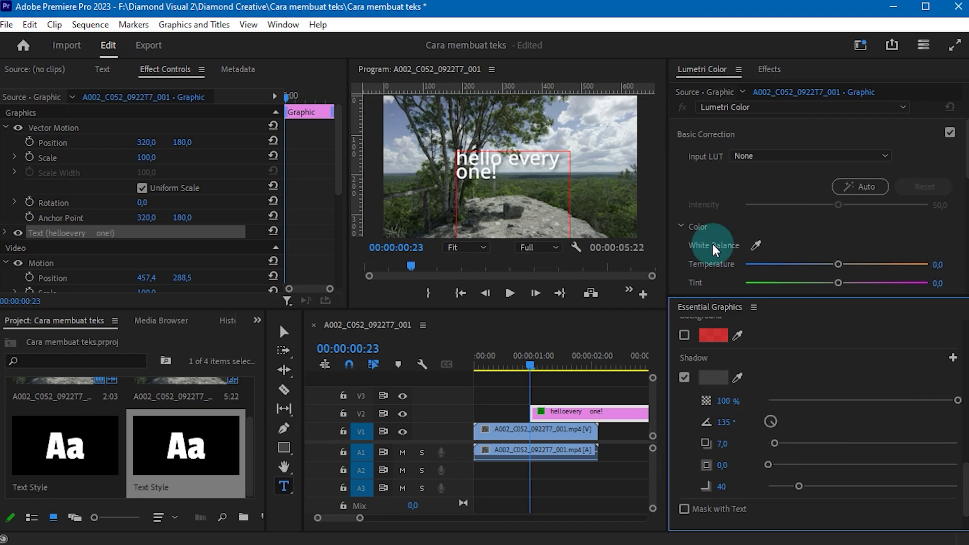
- Set the text shadow's opacity to 77 % and its distance to 12,1
{"action": "left_click", "coordinate": [464, 247]}
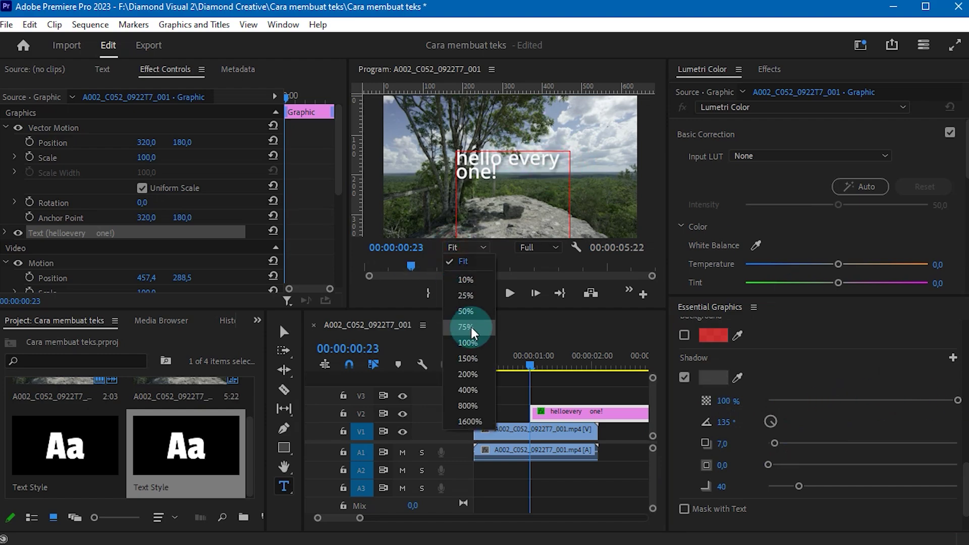
{"action": "left_click", "coordinate": [471, 327]}
{"action": "left_click", "coordinate": [521, 260]}
{"action": "left_click", "coordinate": [458, 246]}
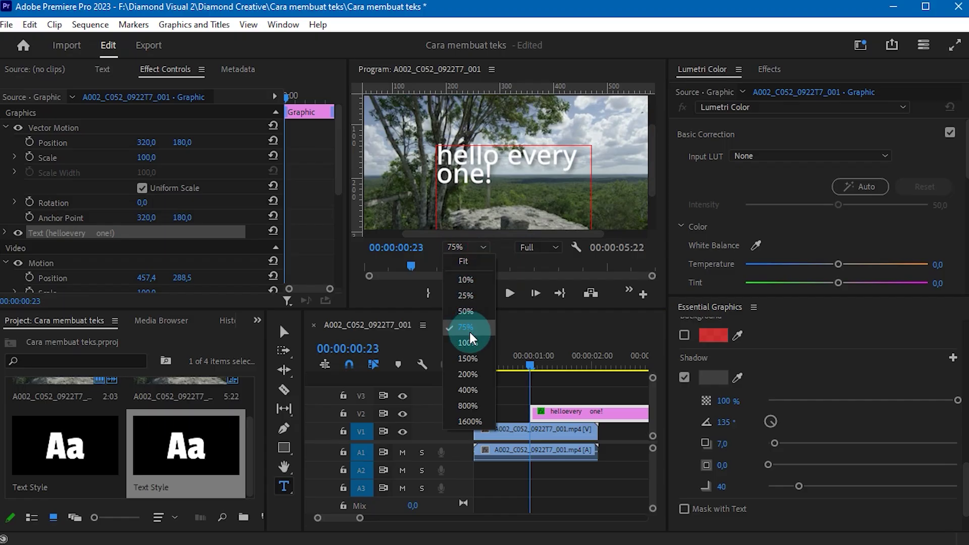
{"action": "left_click", "coordinate": [476, 348]}
{"action": "left_click_drag", "start_coordinate": [850, 398], "coordinate": [916, 400]}
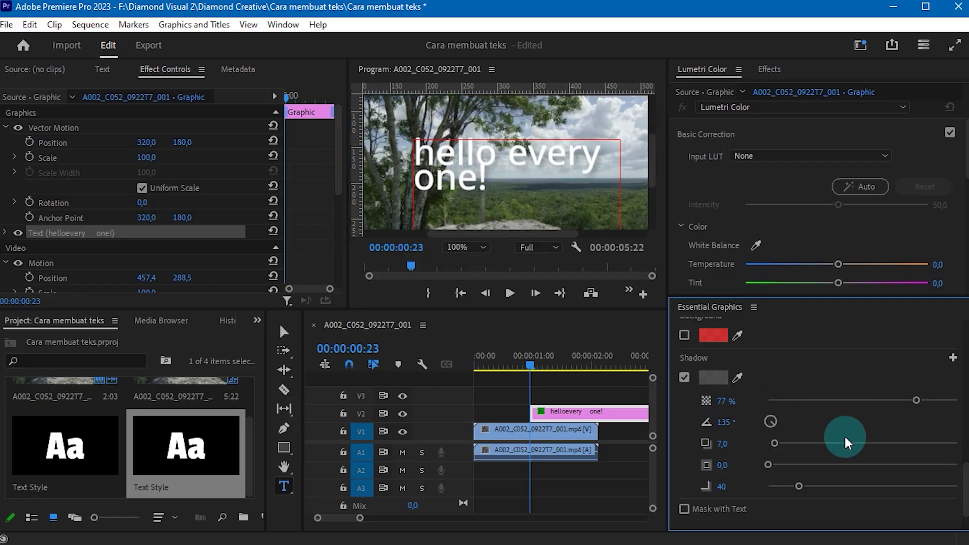
{"action": "mouse_move", "coordinate": [787, 444]}
{"action": "left_mouse_down"}
{"action": "mouse_move", "coordinate": [878, 440]}
{"action": "mouse_move", "coordinate": [779, 443]}
{"action": "left_mouse_up"}
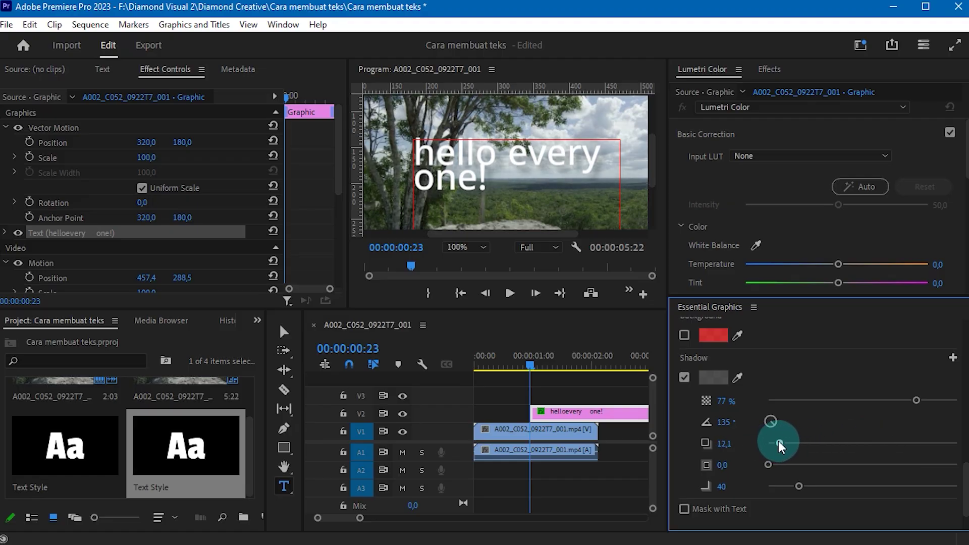
- Change the text shadow's color to red and its opacity to 100 %
{"action": "left_click_drag", "start_coordinate": [916, 400], "coordinate": [839, 403]}
{"action": "left_click", "coordinate": [705, 375]}
{"action": "left_click_drag", "start_coordinate": [443, 239], "coordinate": [494, 378]}
{"action": "left_click", "coordinate": [639, 172]}
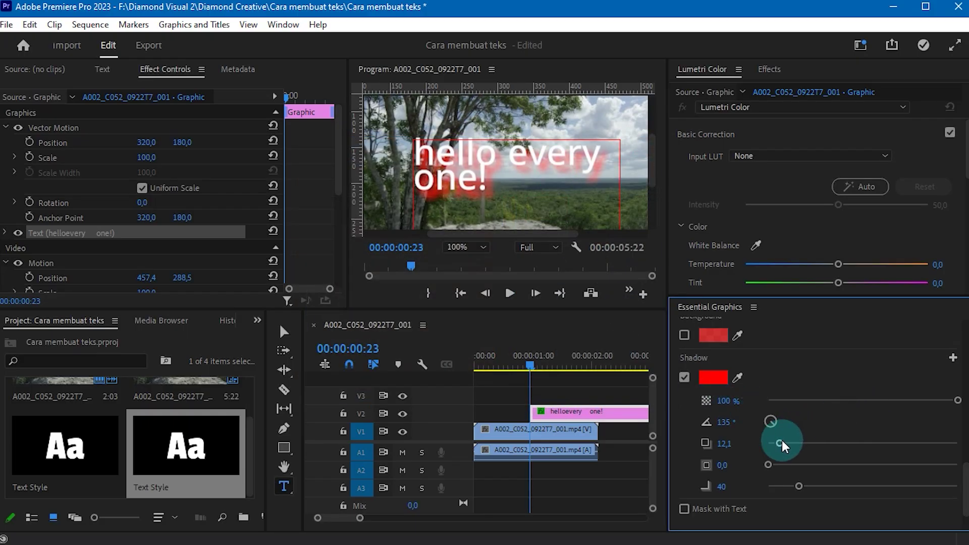
- Set the shadow's distance to 21,1, size to 1,1 and blur to 85, and turn the shadow off
{"action": "left_click_drag", "start_coordinate": [782, 443], "coordinate": [831, 489]}
{"action": "left_click", "coordinate": [774, 462]}
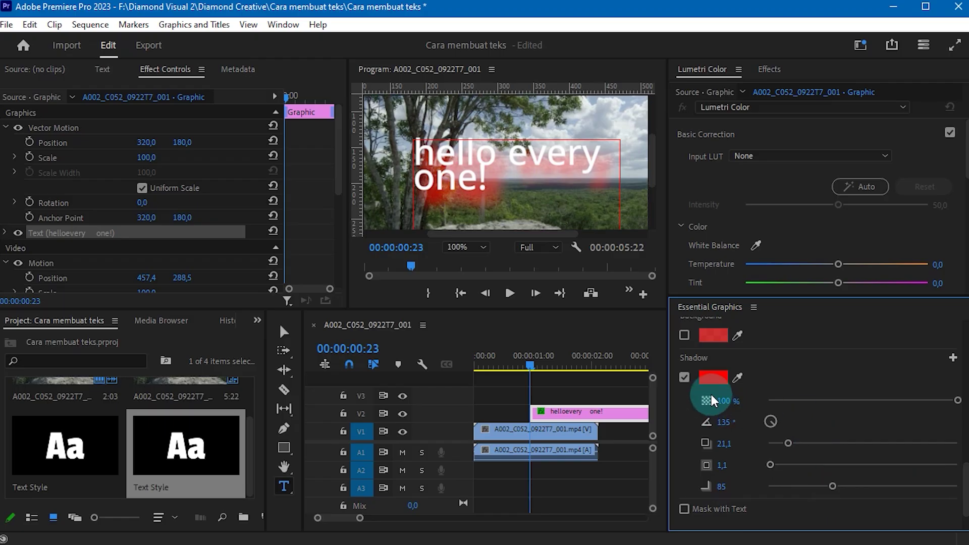
{"action": "left_click", "coordinate": [684, 377]}
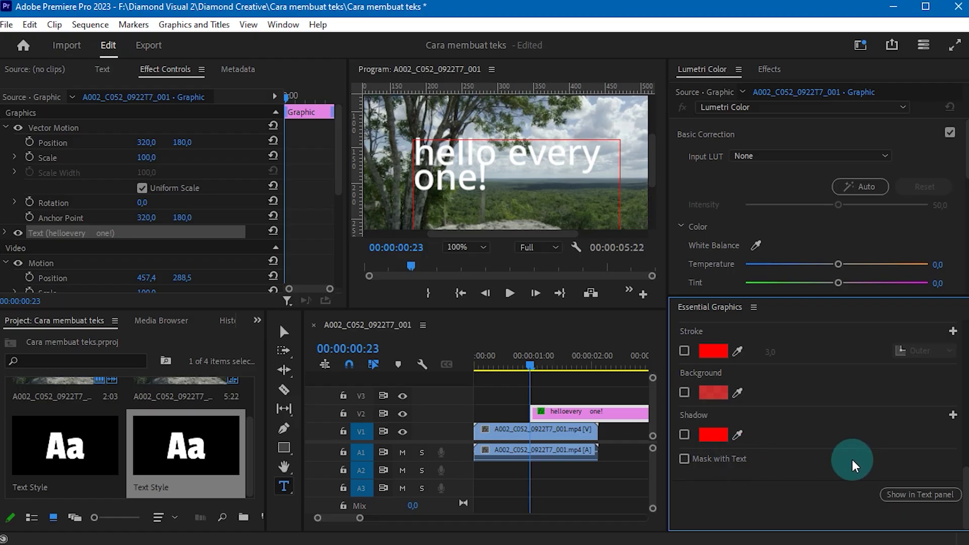
- Review the text layer's settings, from the appearance options up to the alignment and layer list
{"action": "scroll", "coordinate": [852, 459], "scroll_direction": "up", "scroll_amount": 1}
{"action": "scroll", "coordinate": [852, 460], "scroll_direction": "down", "scroll_amount": 1}
{"action": "scroll", "coordinate": [852, 460], "scroll_direction": "up", "scroll_amount": 3}
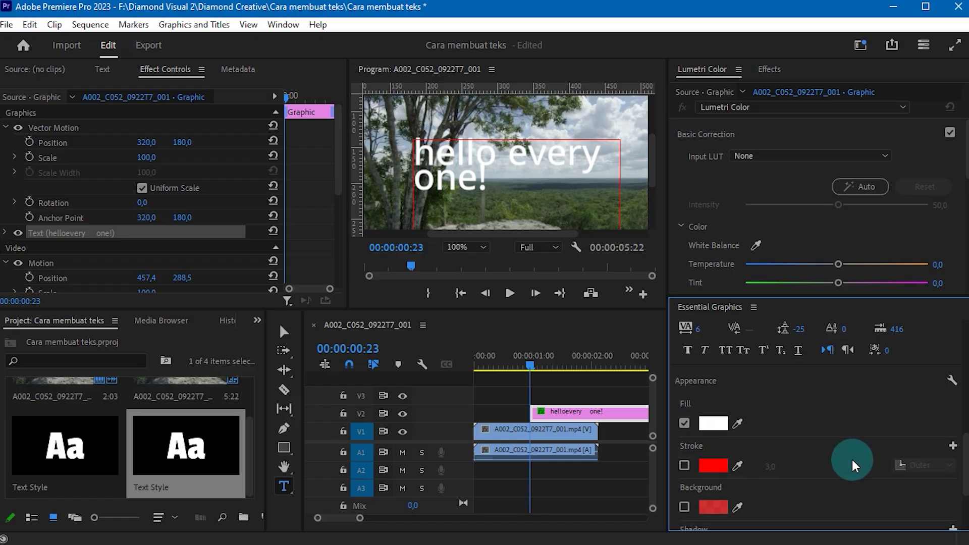
{"action": "scroll", "coordinate": [852, 460], "scroll_direction": "down", "scroll_amount": 3}
{"action": "scroll", "coordinate": [835, 431], "scroll_direction": "up", "scroll_amount": 3}
{"action": "scroll", "coordinate": [830, 408], "scroll_direction": "down", "scroll_amount": 3}
{"action": "scroll", "coordinate": [830, 408], "scroll_direction": "up", "scroll_amount": 2}
{"action": "scroll", "coordinate": [777, 414], "scroll_direction": "down", "scroll_amount": 1}
{"action": "scroll", "coordinate": [794, 426], "scroll_direction": "up", "scroll_amount": 4}
{"action": "scroll", "coordinate": [795, 426], "scroll_direction": "up", "scroll_amount": 5}
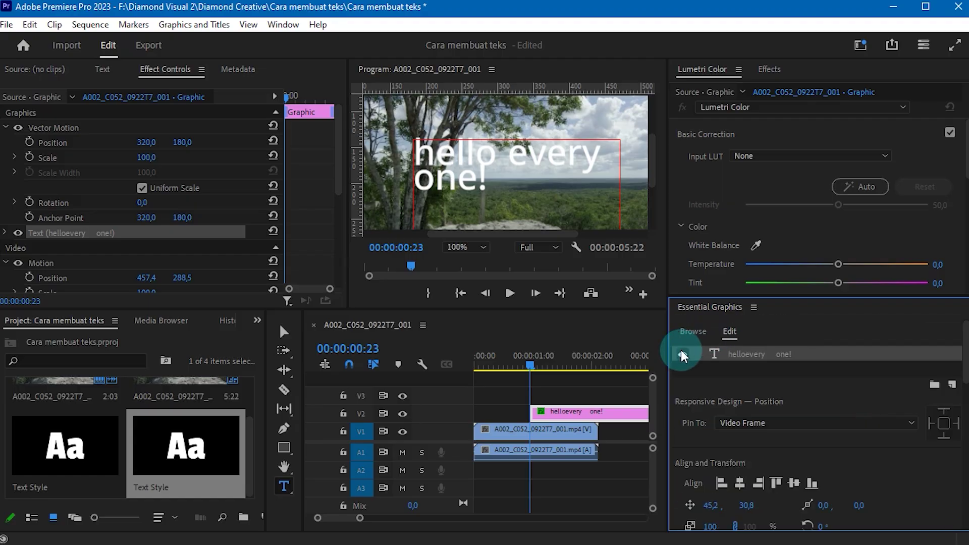
- Set the program preview zoom to Fit and move the playhead to 00:00:01:04
{"action": "left_click", "coordinate": [461, 243]}
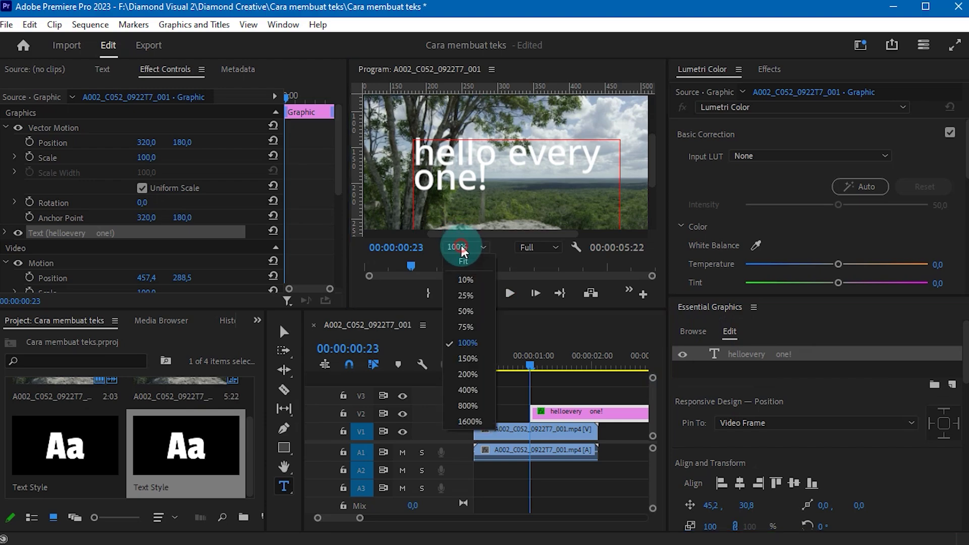
{"action": "left_click", "coordinate": [471, 255]}
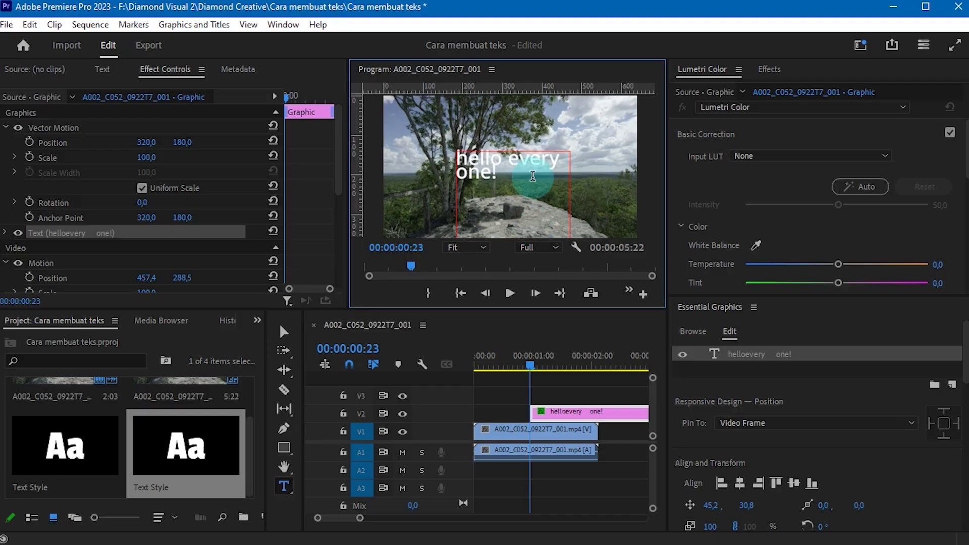
{"action": "scroll", "coordinate": [563, 213], "scroll_direction": "down", "scroll_amount": 5}
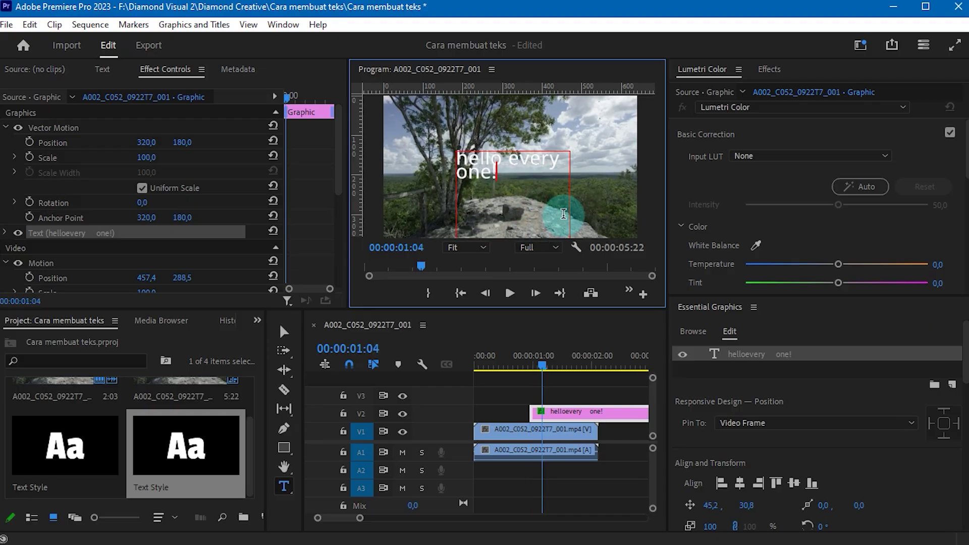